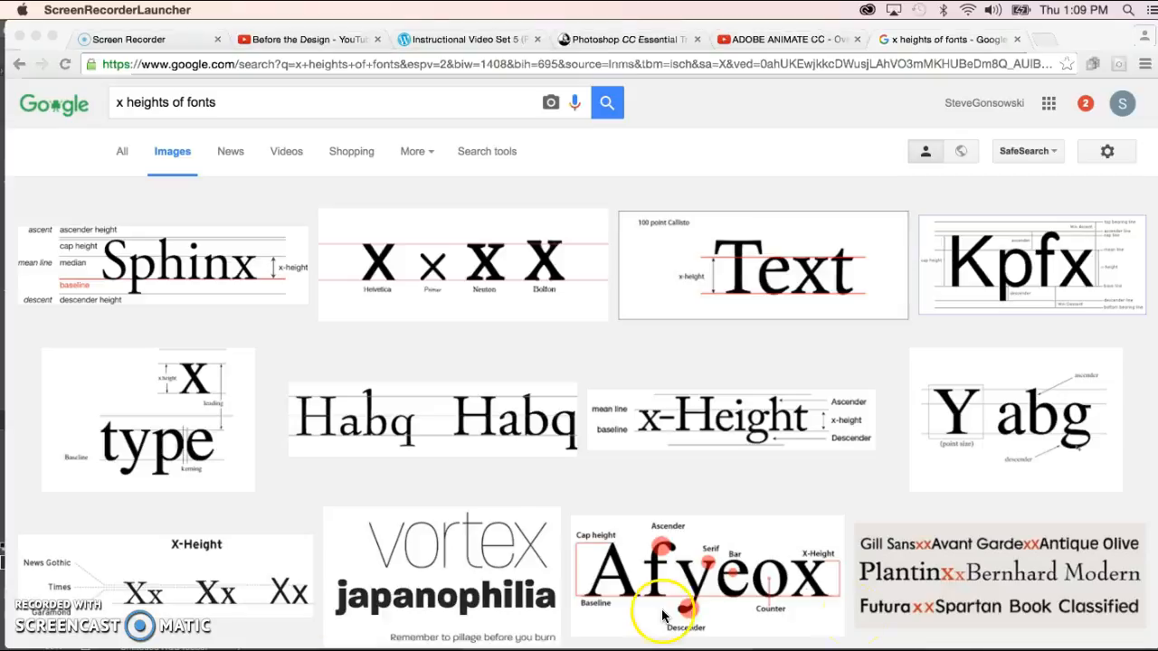
# Step: Switch to Photoshop and add a text layer above the footer layer with the designer's first name, in the dark area below the header
pyautogui.click(742, 650)
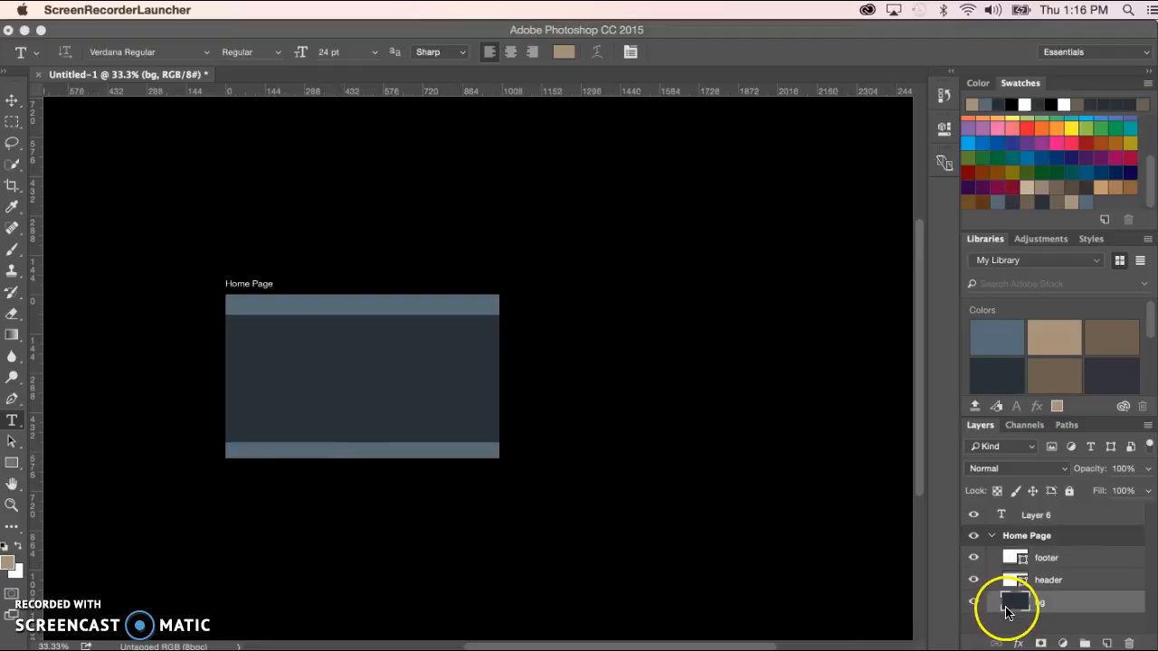
pyautogui.click(1065, 560)
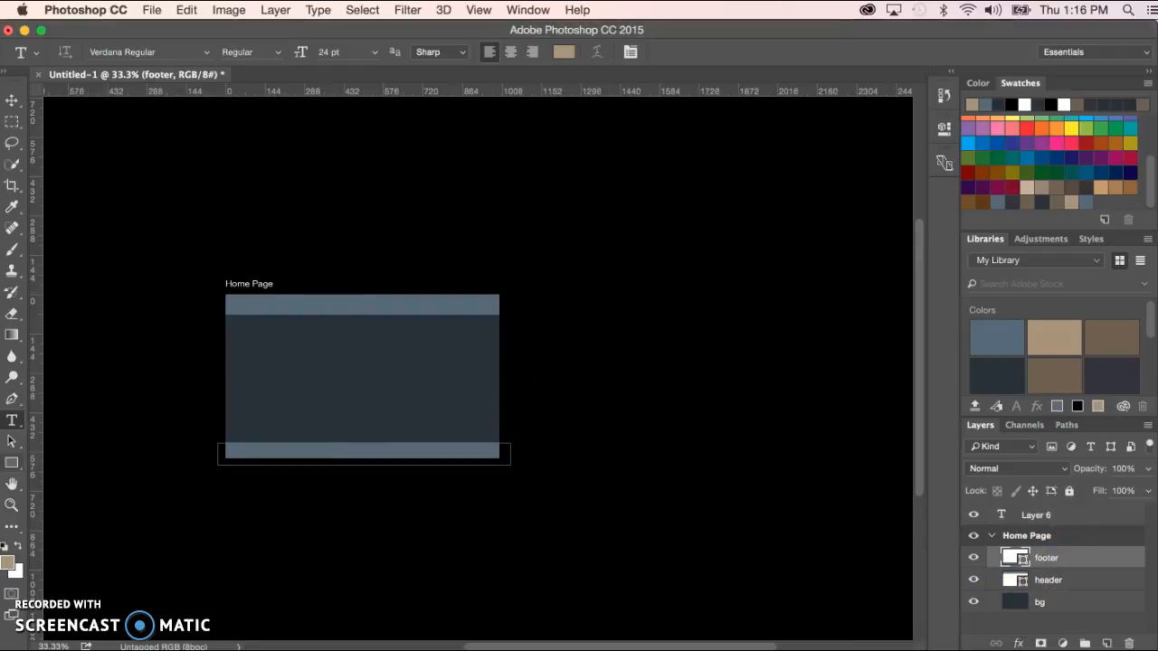
pyautogui.click(13, 422)
pyautogui.click(91, 420)
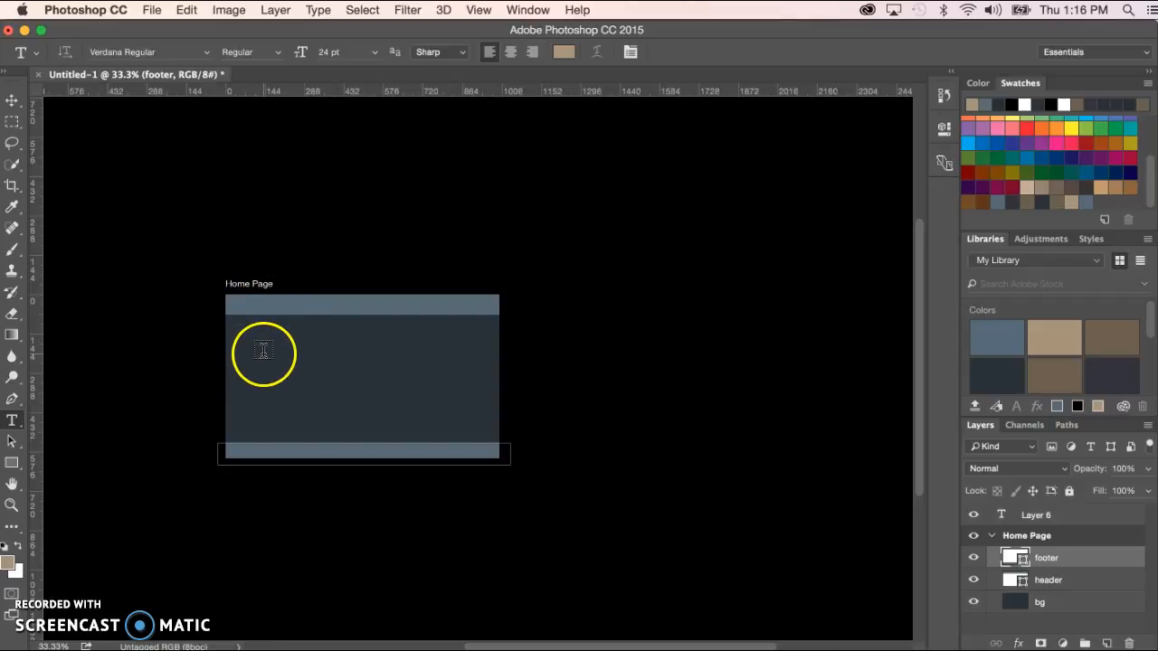
pyautogui.click(263, 351)
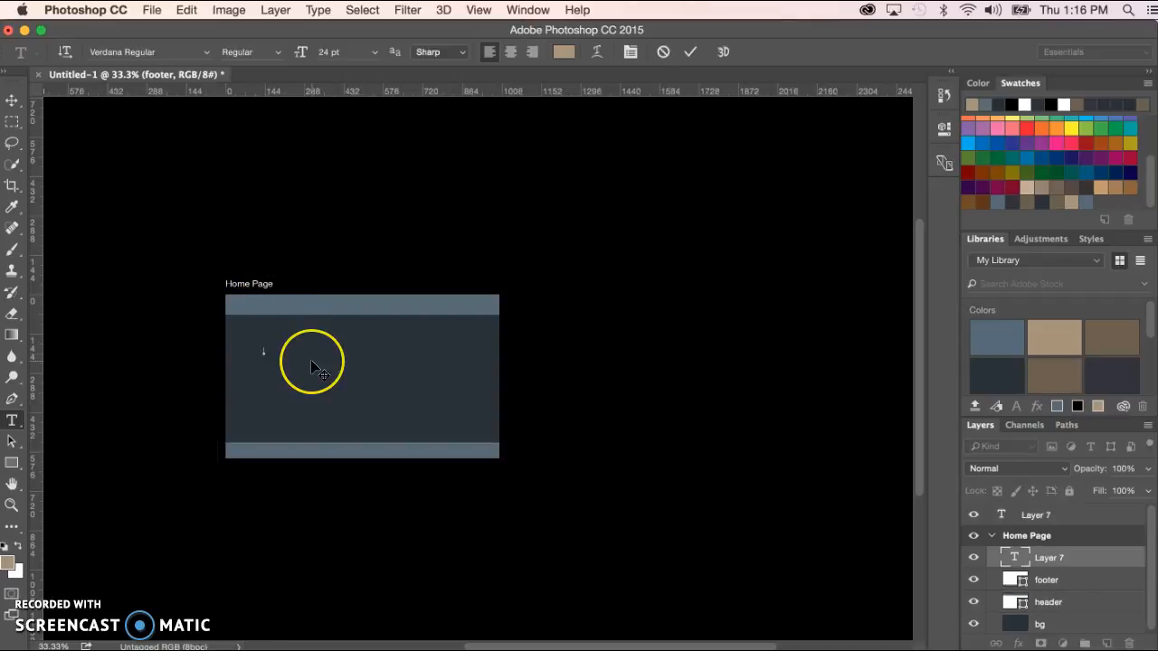
pyautogui.write('Steve')
# Step: Edit the new text on the artboard and choose the tan swatch (a69379) as its text colour
pyautogui.click(11, 506)
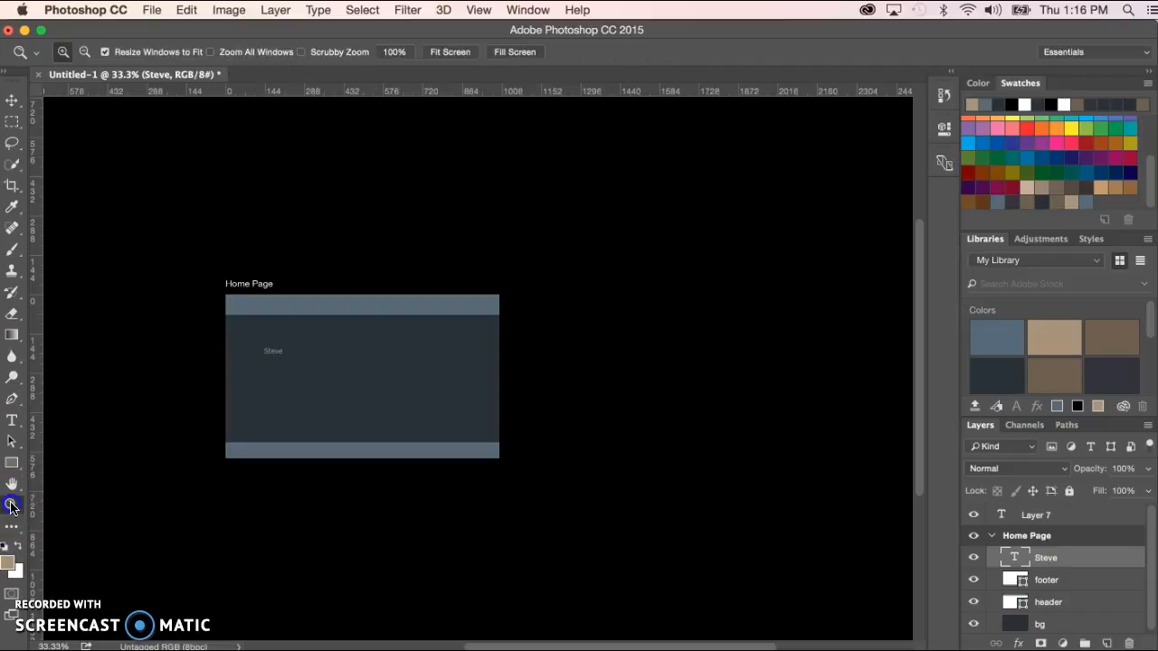
pyautogui.moveTo(237, 388); pyautogui.dragTo(458, 226)
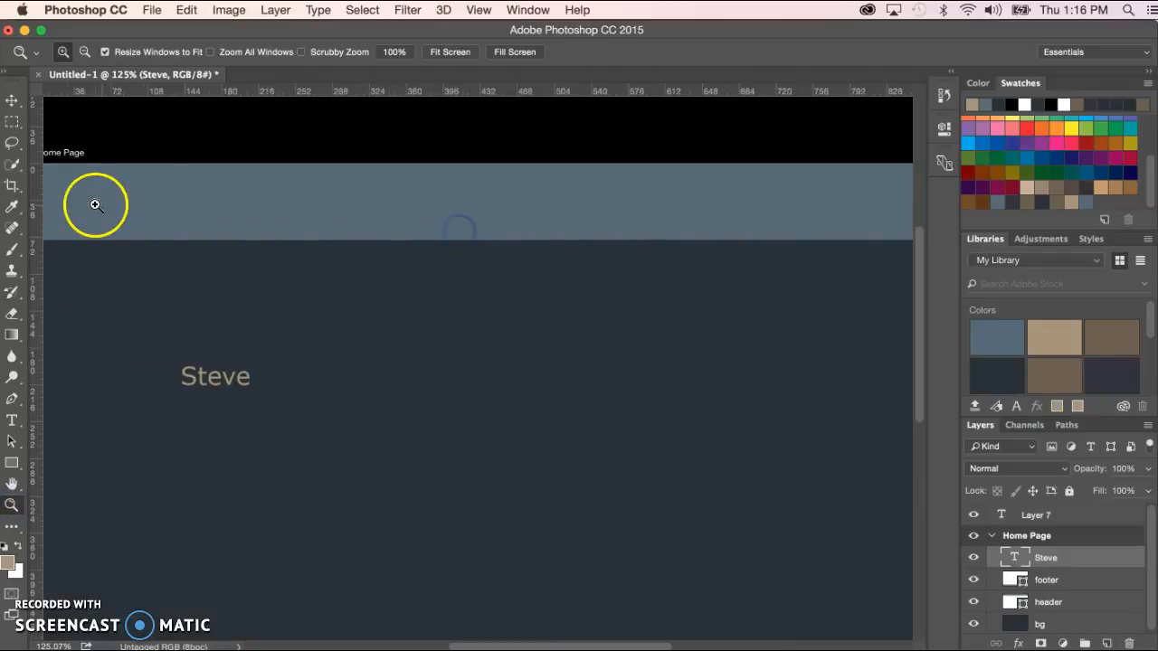
pyautogui.click(12, 421)
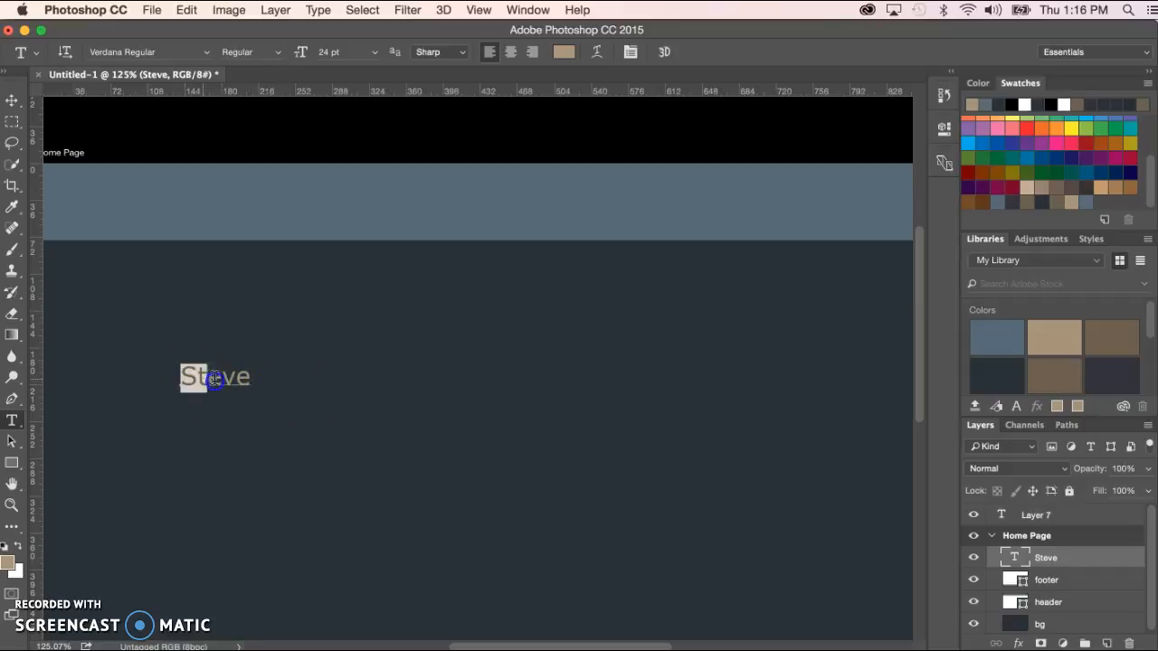
pyautogui.moveTo(215, 378); pyautogui.dragTo(182, 378)
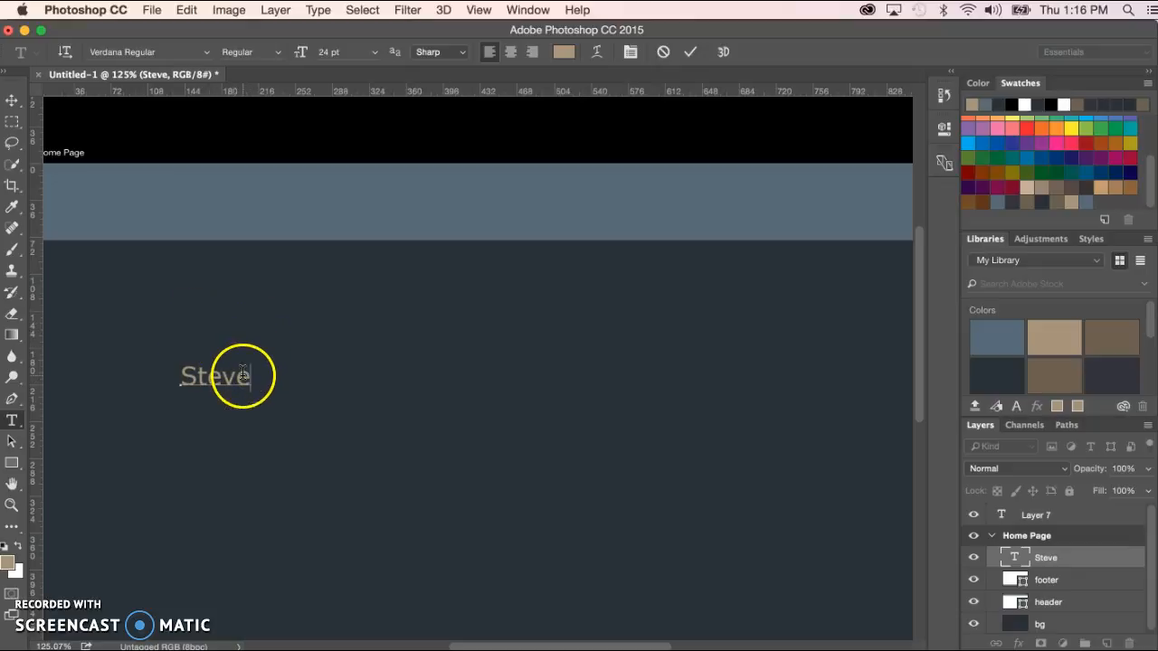
pyautogui.click(564, 52)
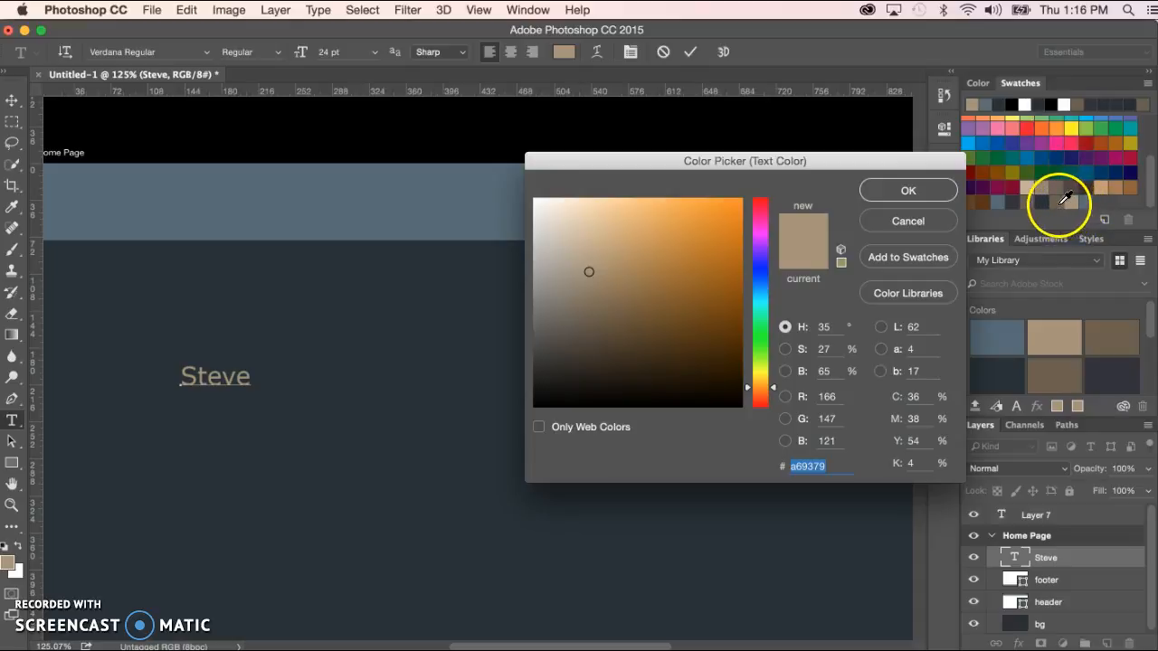
pyautogui.click(1058, 202)
pyautogui.click(1075, 203)
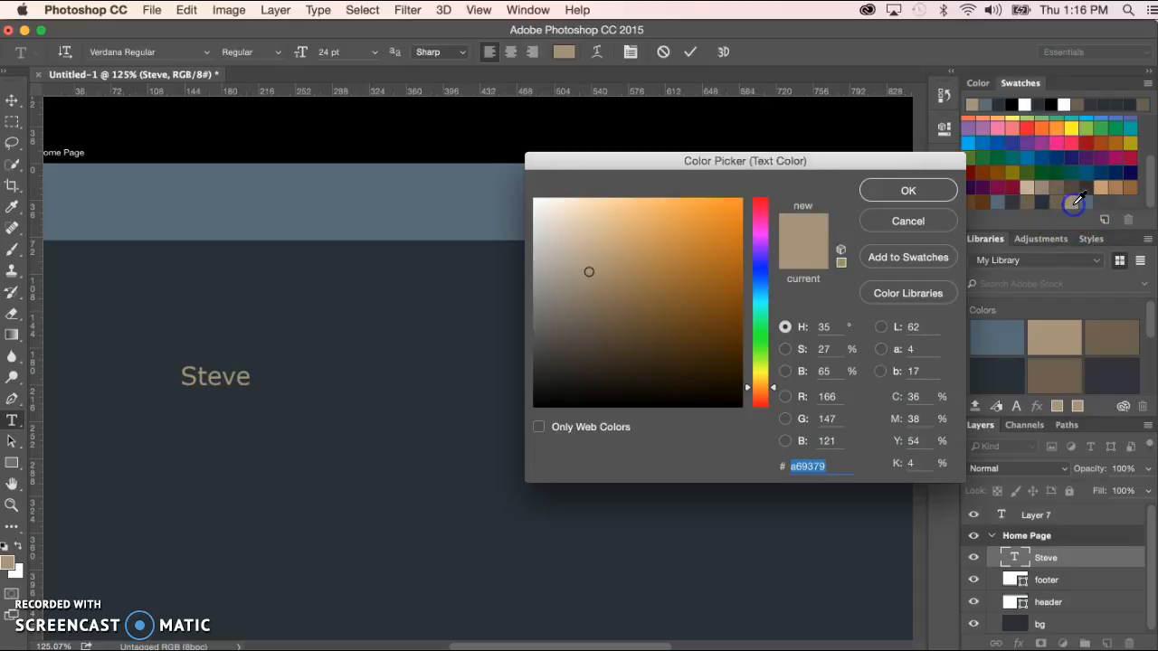
pyautogui.click(906, 190)
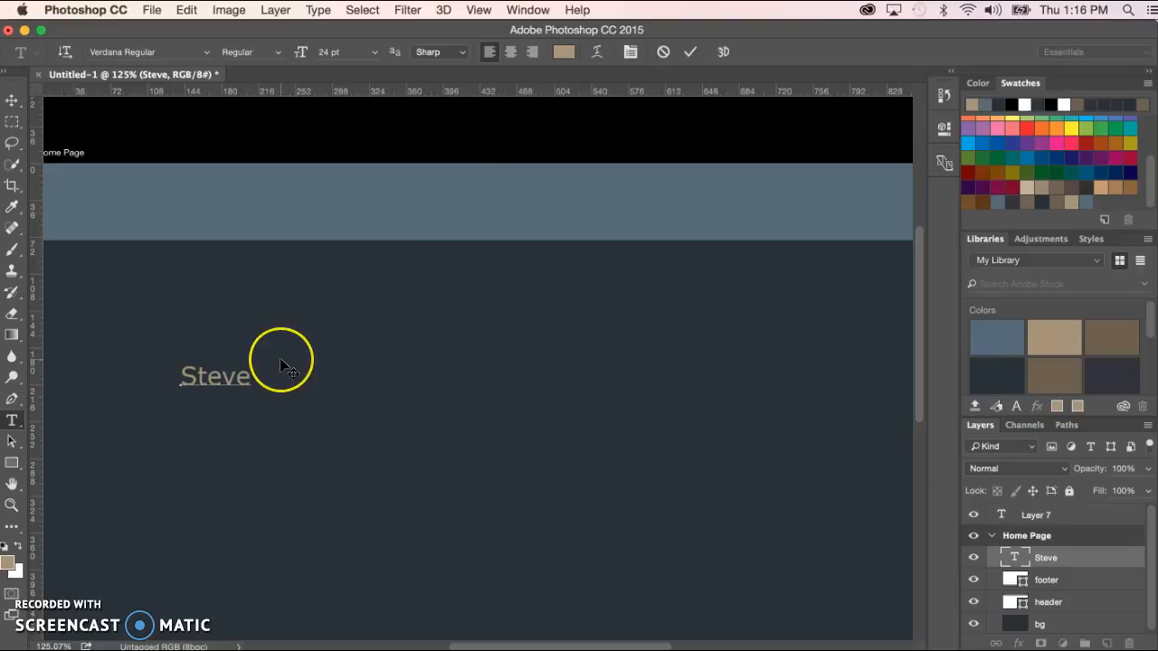
# Step: Append "gdesign" to the text and set the whole word's font to Rosario Regular
pyautogui.write('gdesign')
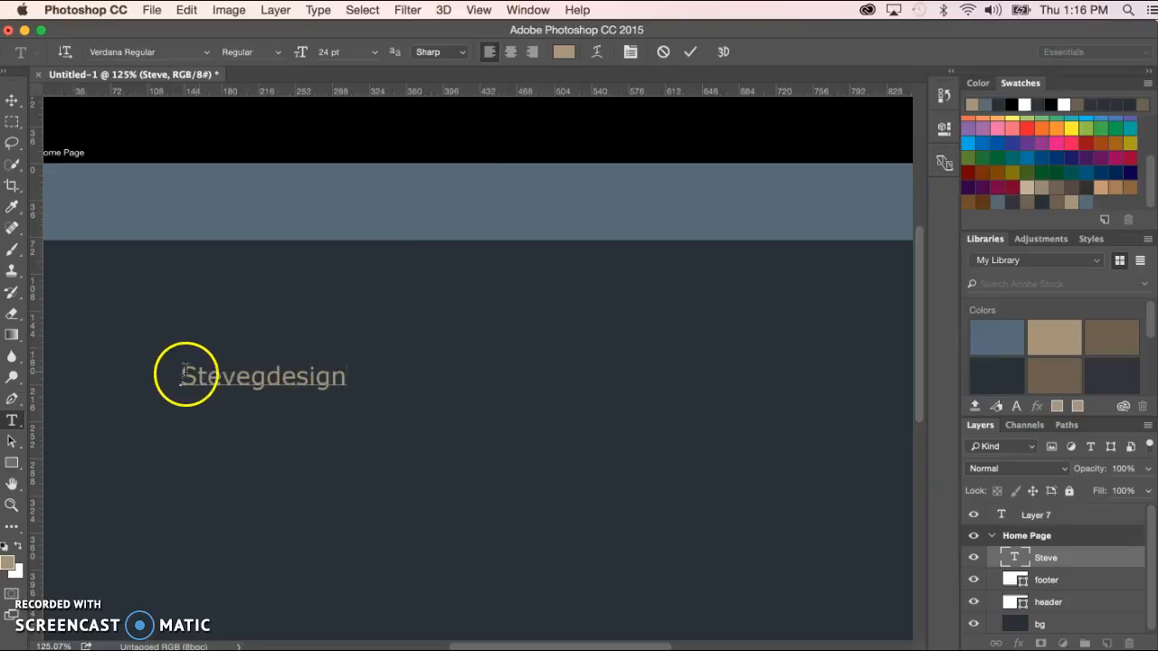
pyautogui.moveTo(183, 377); pyautogui.dragTo(364, 373)
pyautogui.click(207, 52)
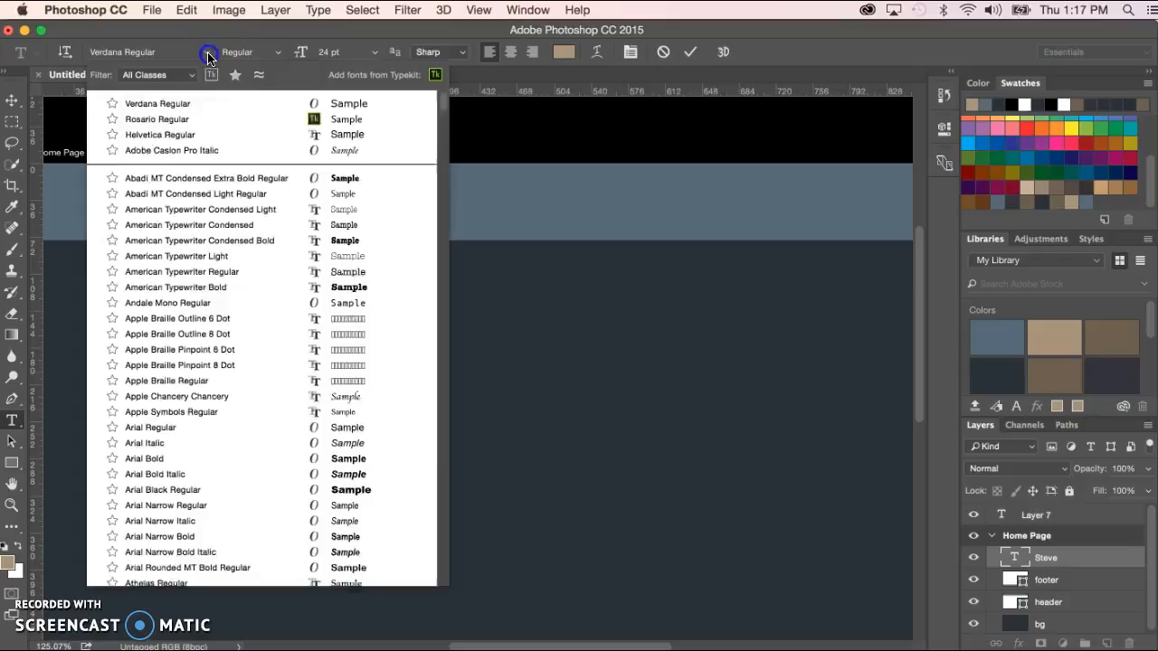
pyautogui.scroll(10, 214, 165)
pyautogui.scroll(15, 214, 165)
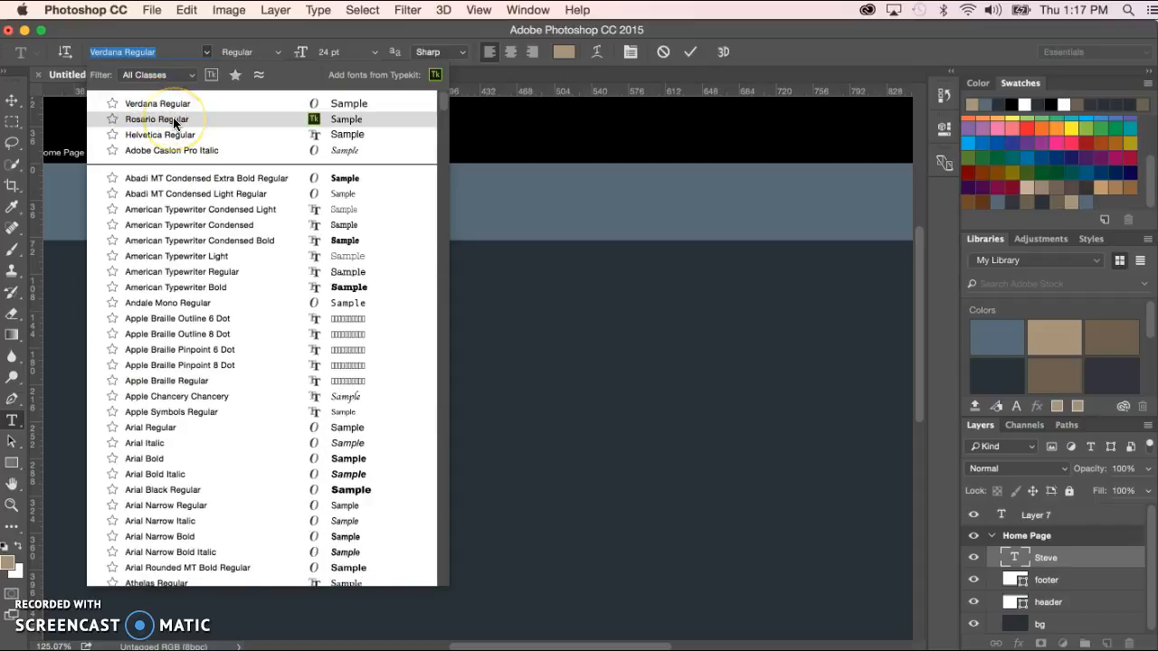
pyautogui.click(175, 124)
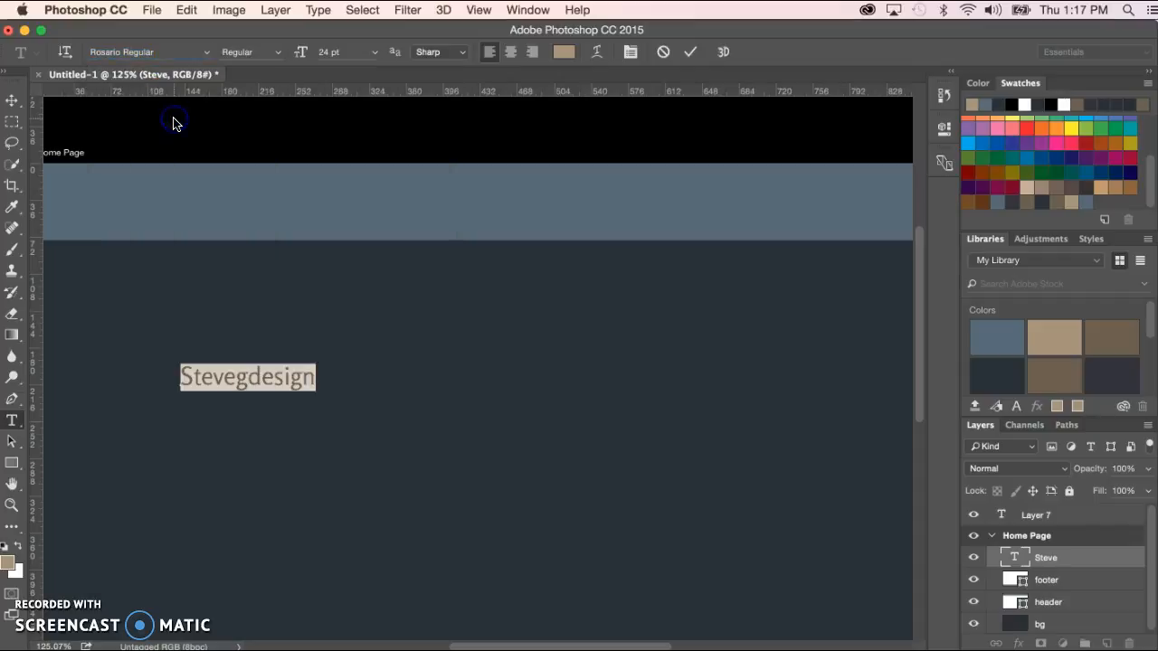
pyautogui.click(12, 99)
pyautogui.click(172, 264)
pyautogui.hscroll(-5, 176, 268)
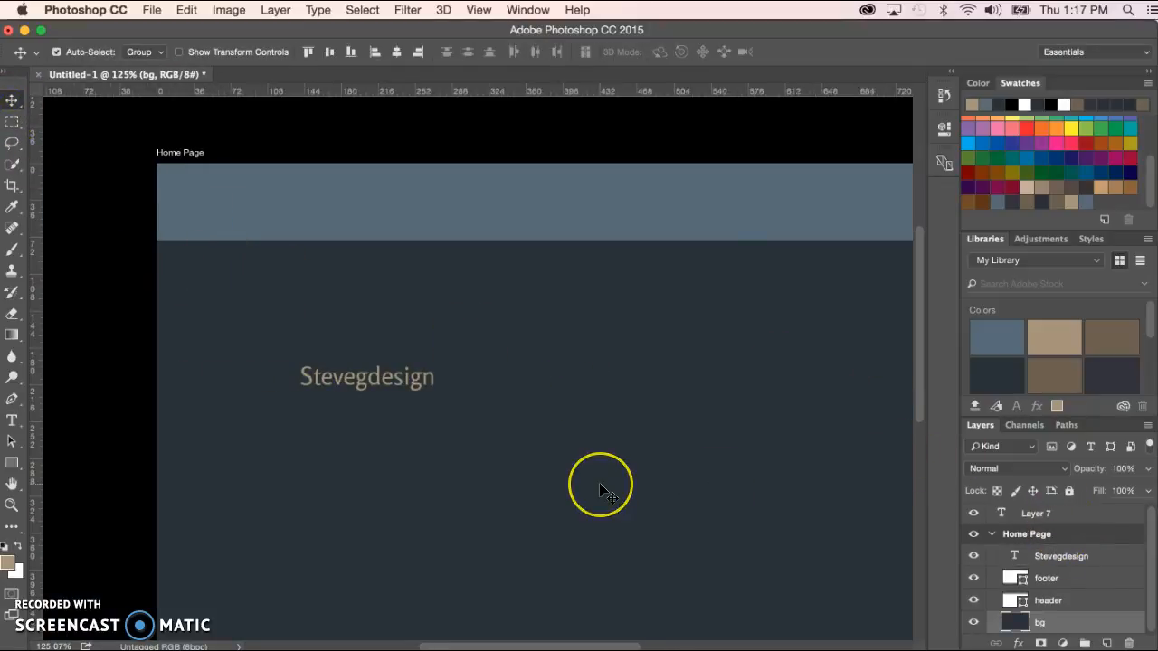
pyautogui.click(1052, 561)
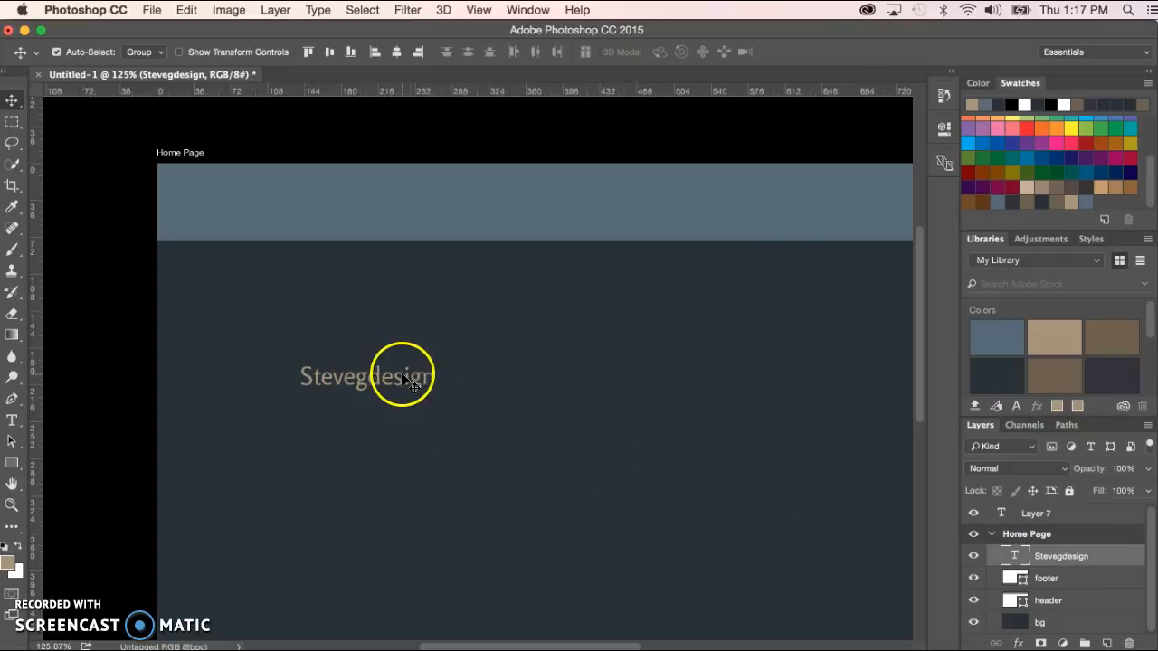
pyautogui.click(11, 101)
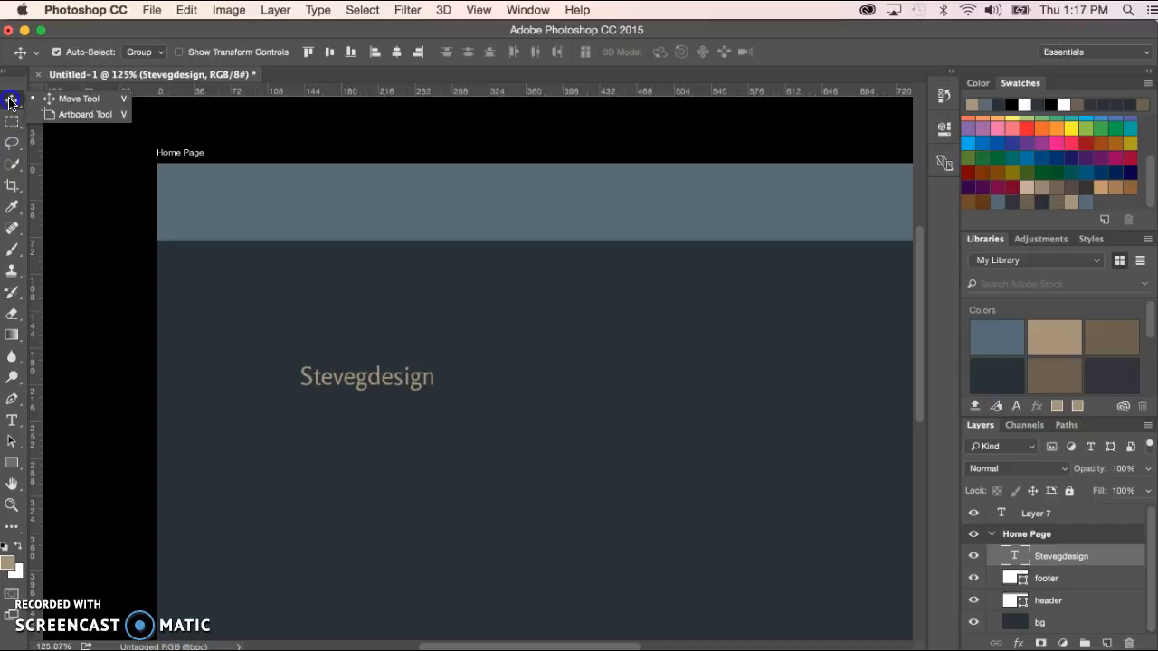
pyautogui.moveTo(18, 102)
pyautogui.mouseDown()
pyautogui.moveTo(76, 115)
pyautogui.moveTo(78, 101)
pyautogui.moveTo(81, 125)
pyautogui.moveTo(88, 104)
pyautogui.moveTo(13, 100)
pyautogui.mouseUp()
pyautogui.moveTo(1046, 592)
pyautogui.mouseDown()
pyautogui.moveTo(1064, 529)
pyautogui.moveTo(1007, 535)
pyautogui.moveTo(1057, 579)
pyautogui.moveTo(1033, 586)
pyautogui.moveTo(1043, 583)
pyautogui.moveTo(465, 473)
pyautogui.moveTo(946, 468)
pyautogui.moveTo(1020, 589)
pyautogui.moveTo(1047, 580)
pyautogui.mouseUp()
pyautogui.click(1049, 580)
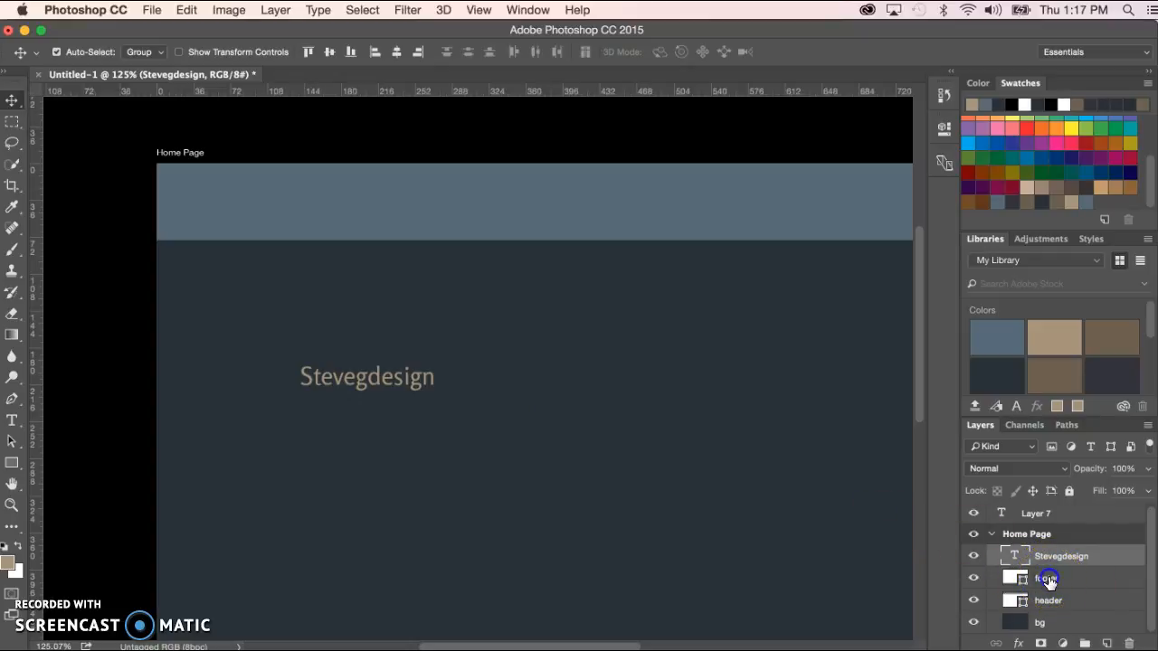
pyautogui.click(396, 384)
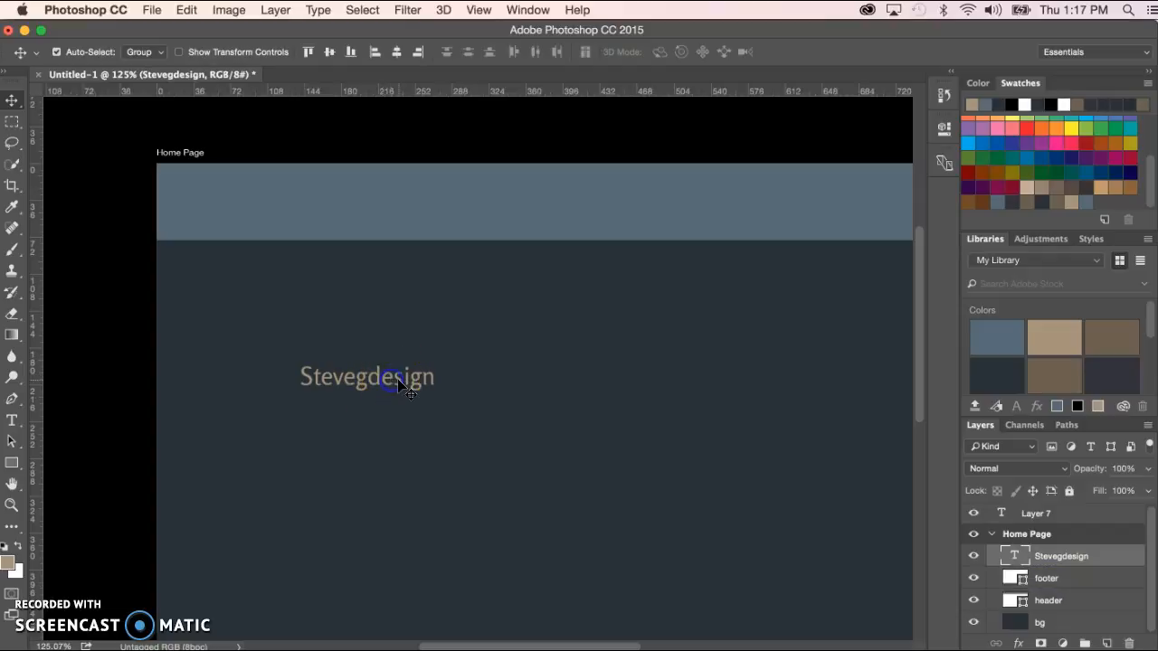
pyautogui.click(1040, 577)
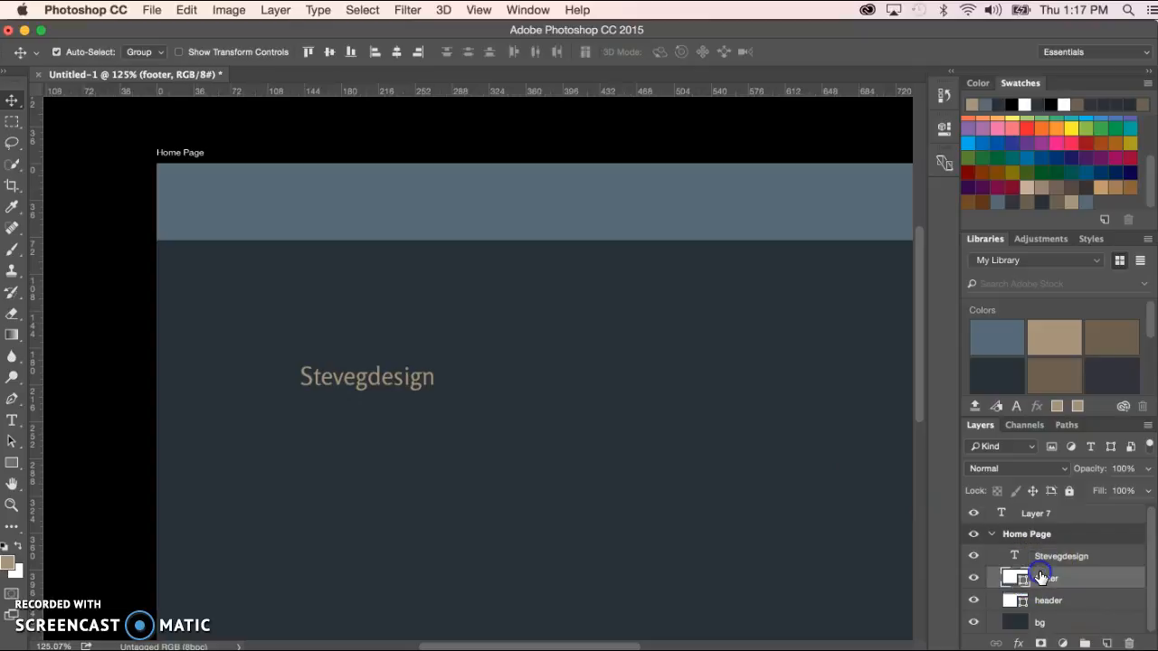
# Step: Turn off the Move tool's Auto-Select, try moving the header layer down and to the right, and undo that move
pyautogui.click(56, 52)
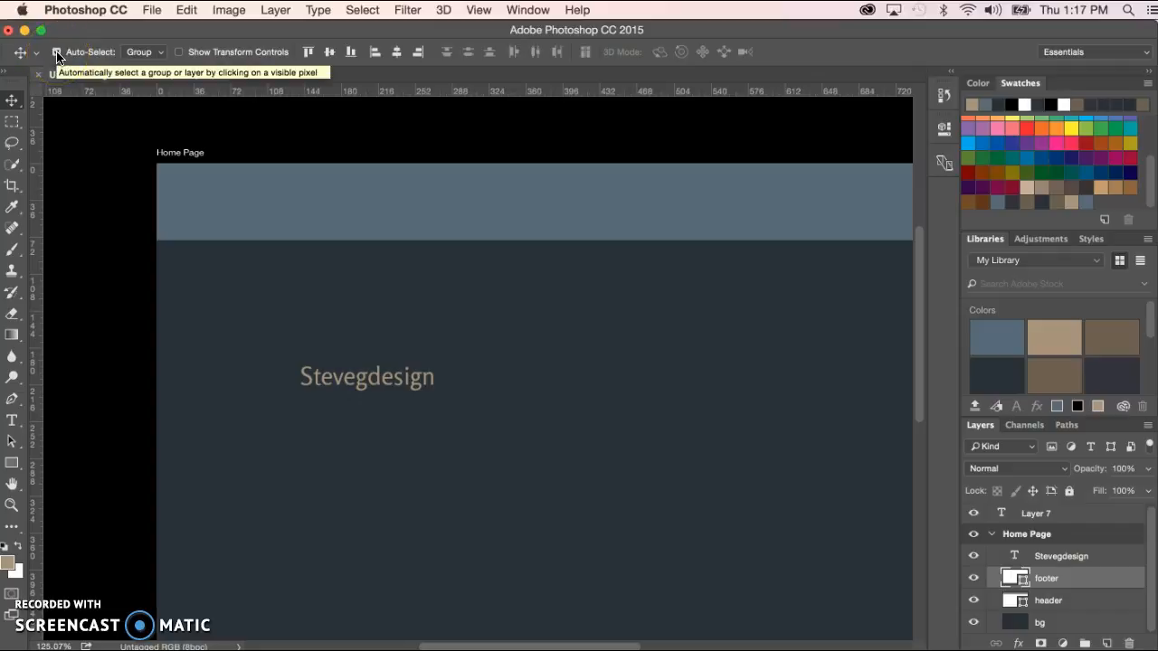
pyautogui.click(56, 53)
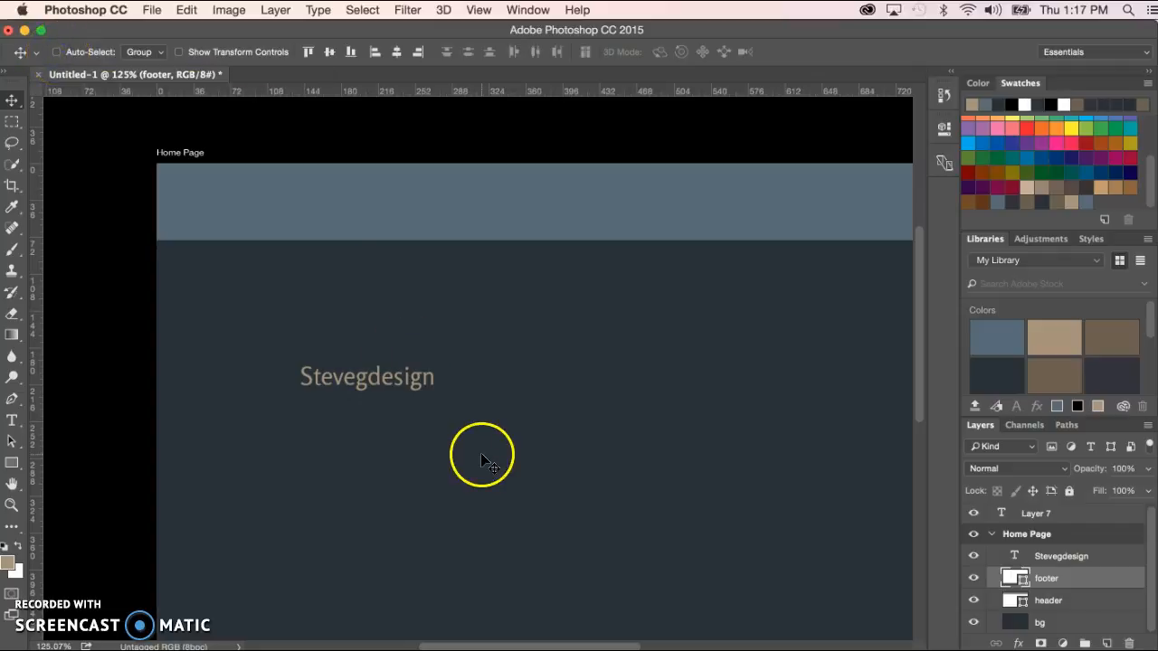
pyautogui.click(1049, 602)
pyautogui.moveTo(1054, 603); pyautogui.dragTo(642, 428)
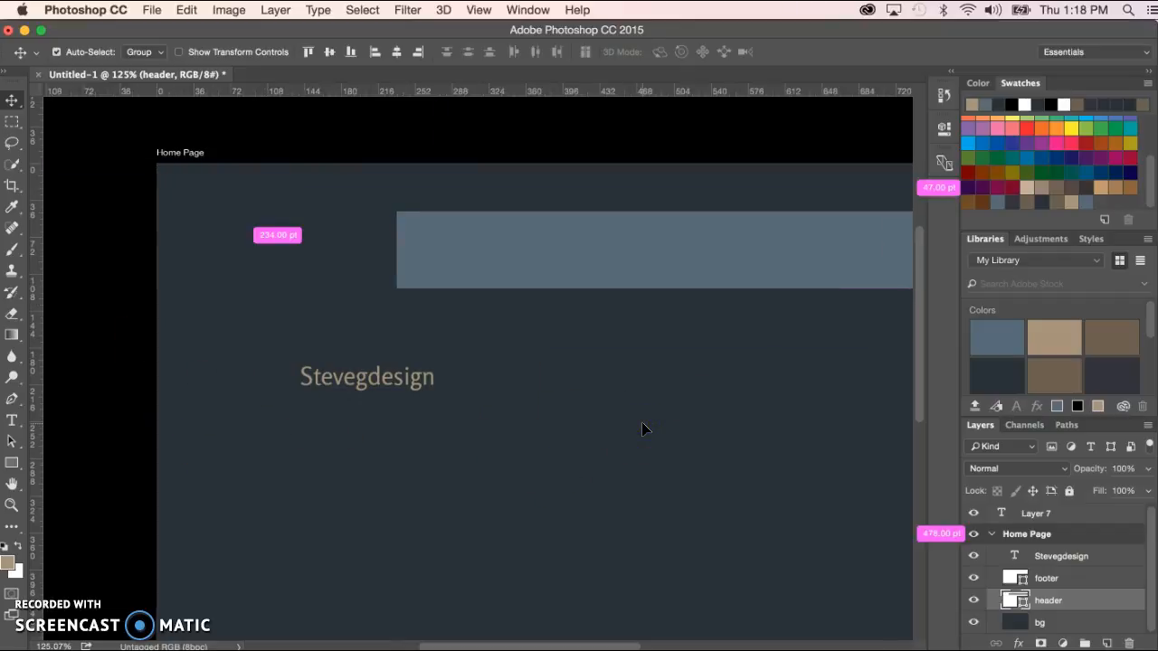
pyautogui.press('super+z')
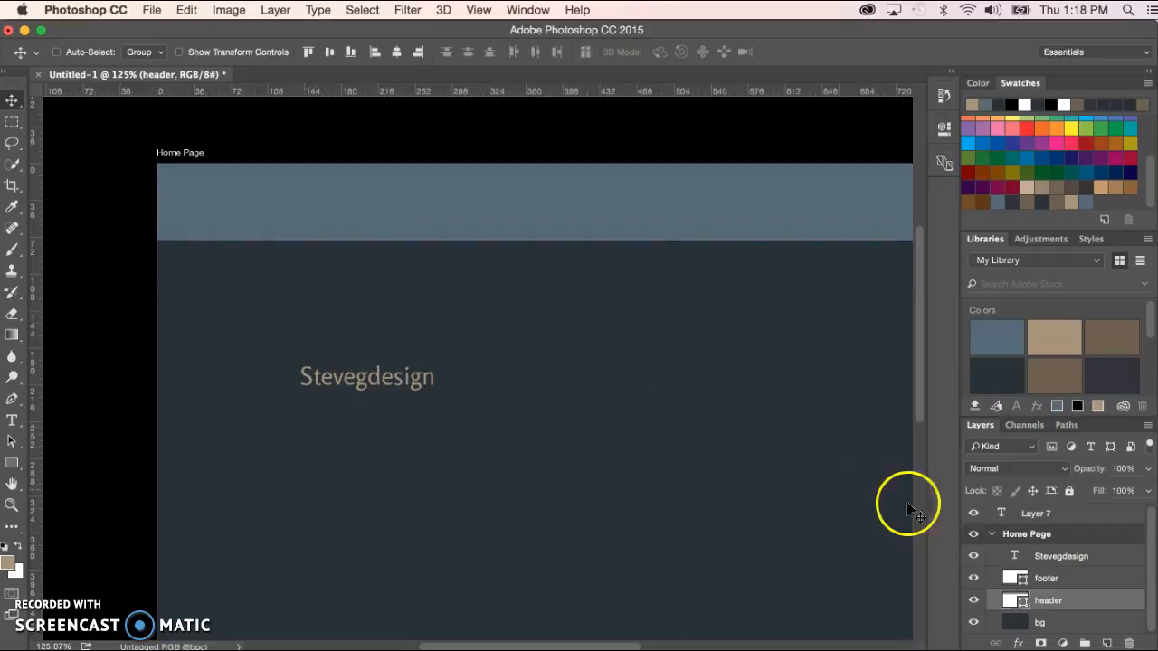
# Step: Move the site title text layer up into the header band and turn Auto-Select on
pyautogui.click(1058, 558)
pyautogui.moveTo(348, 353); pyautogui.dragTo(276, 218)
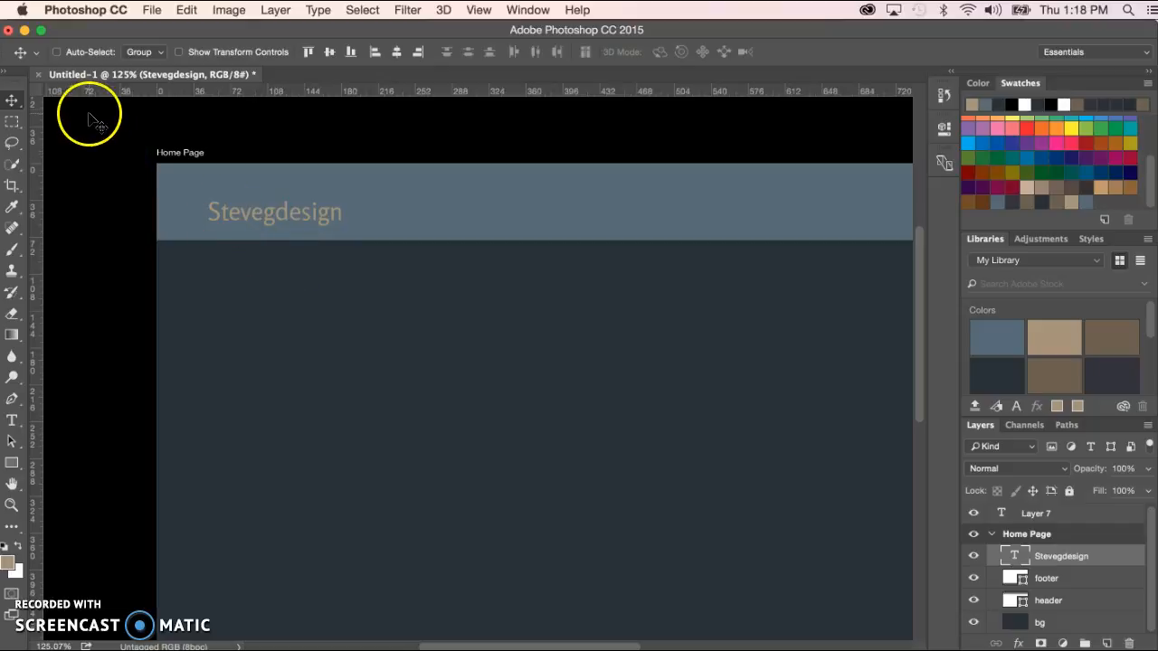
pyautogui.click(56, 52)
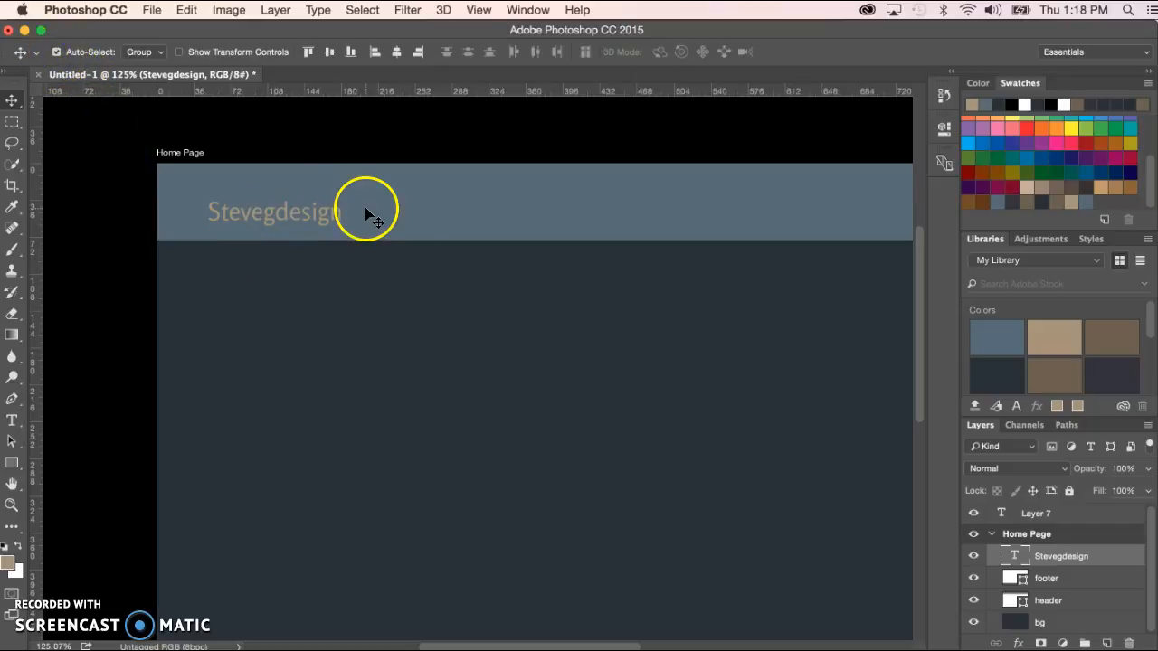
# Step: Try moving the header band straight from the canvas with Auto-Select on, and undo the move
pyautogui.click(522, 207)
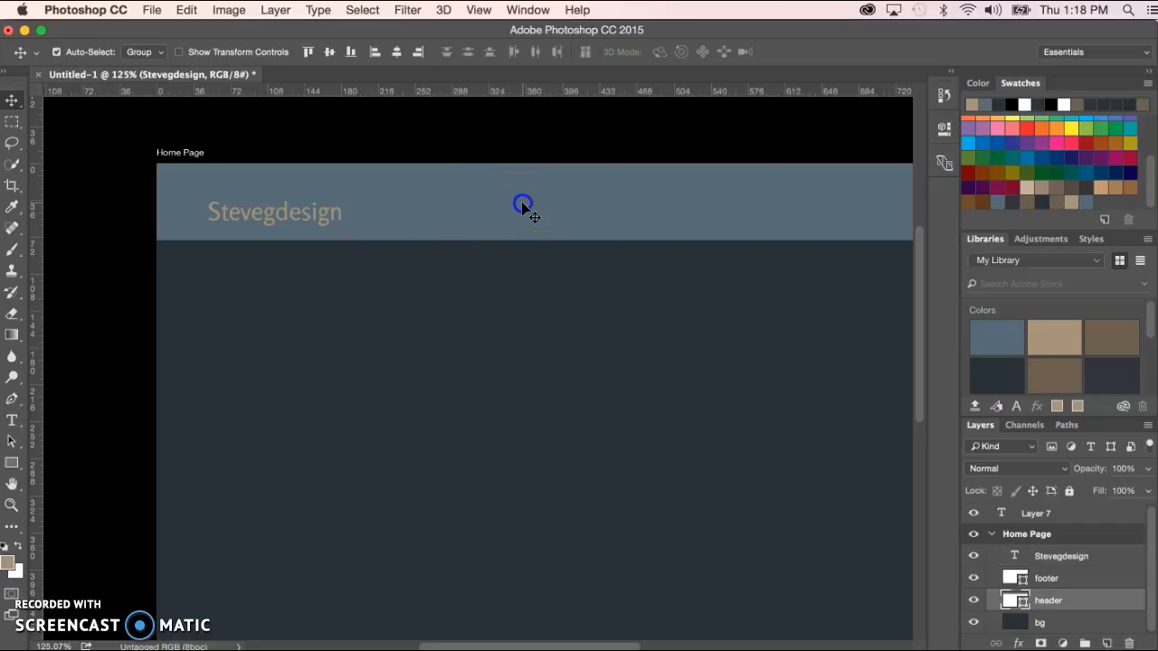
pyautogui.moveTo(524, 209); pyautogui.dragTo(556, 361)
pyautogui.press('super+z')
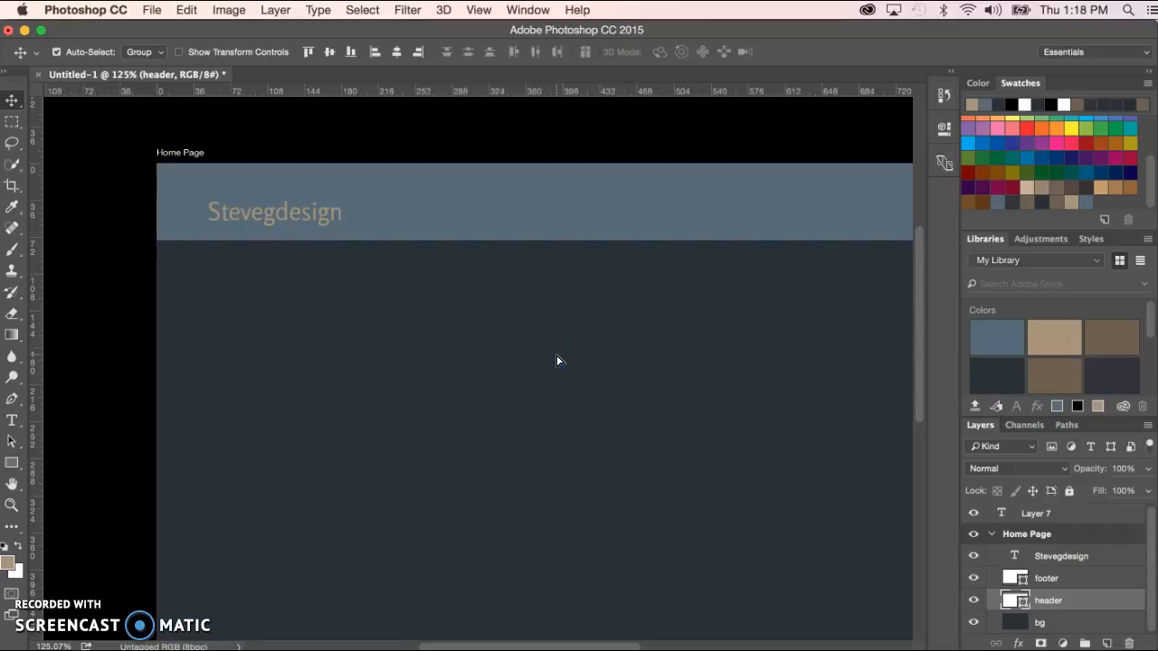
# Step: Shift the site title slightly left within the header band and set its font size to 33 pt
pyautogui.click(286, 213)
pyautogui.moveTo(291, 212)
pyautogui.mouseDown()
pyautogui.moveTo(352, 250)
pyautogui.moveTo(362, 323)
pyautogui.moveTo(238, 244)
pyautogui.moveTo(276, 207)
pyautogui.mouseUp()
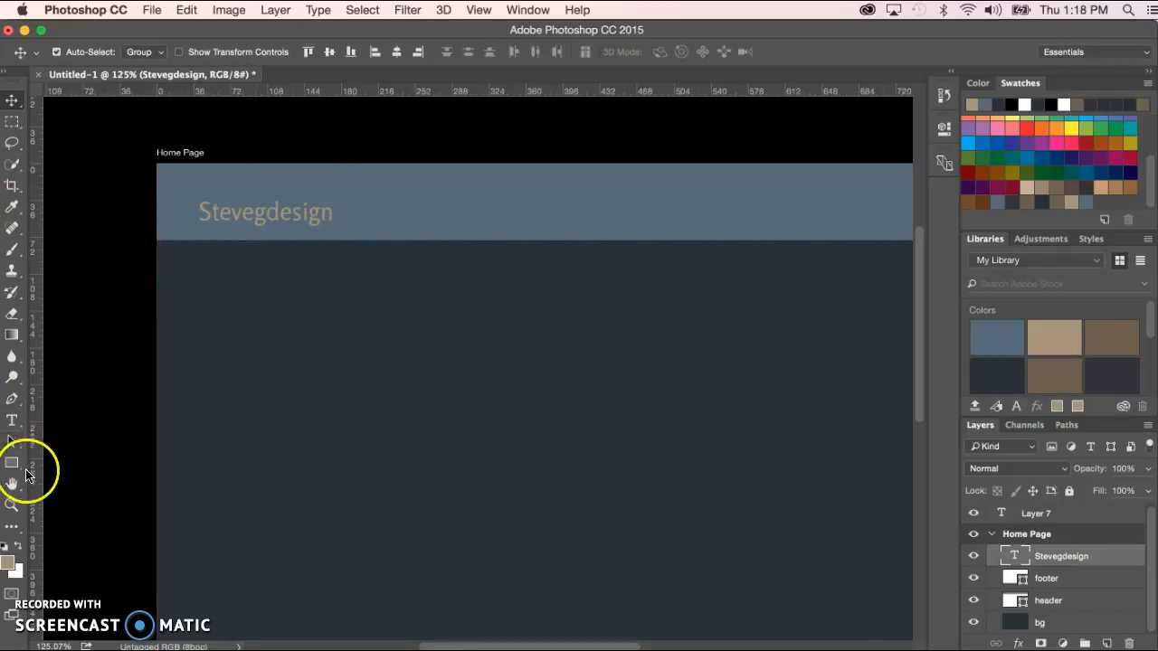
pyautogui.click(11, 420)
pyautogui.moveTo(197, 212); pyautogui.dragTo(362, 218)
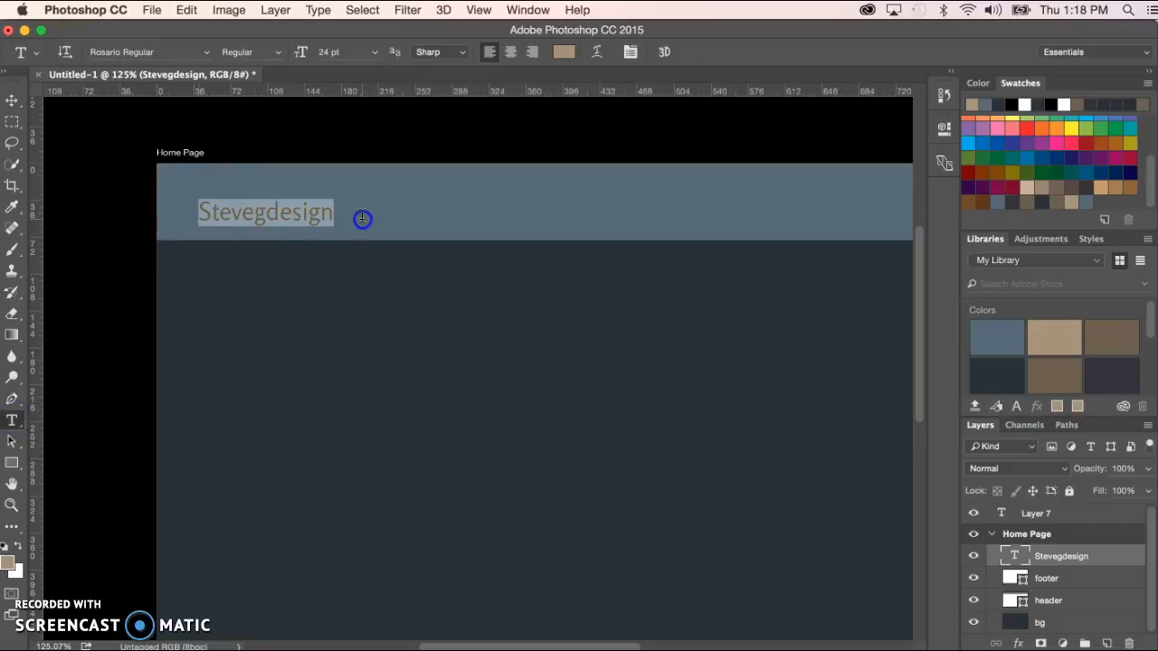
pyautogui.click(374, 52)
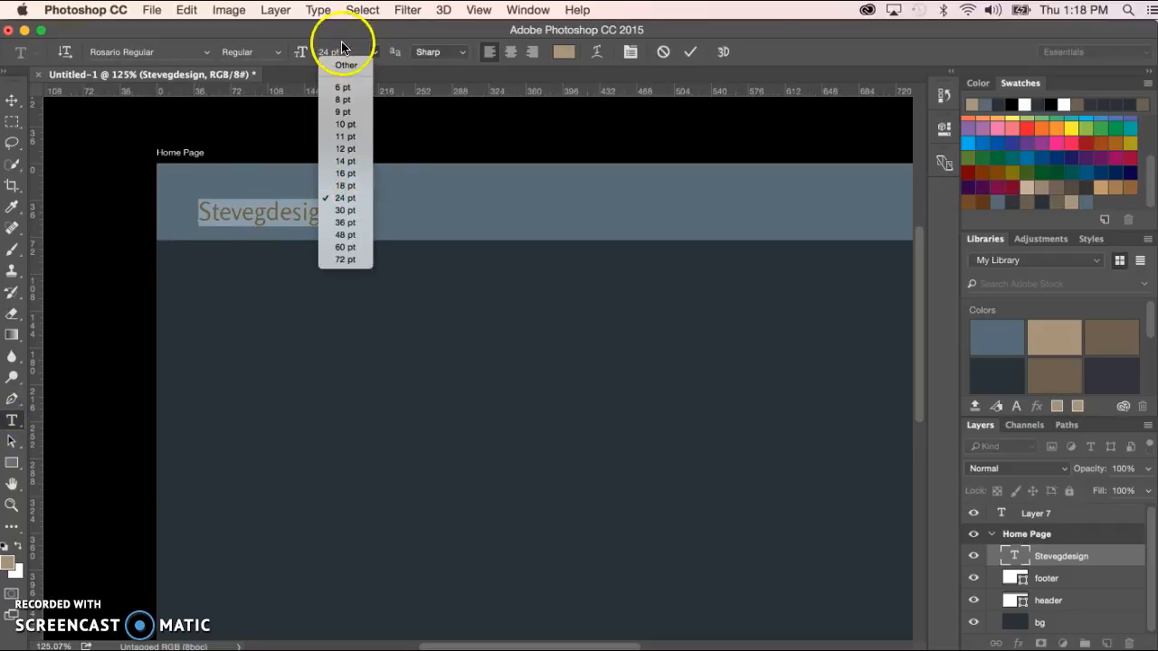
pyautogui.click(339, 52)
pyautogui.write('33')
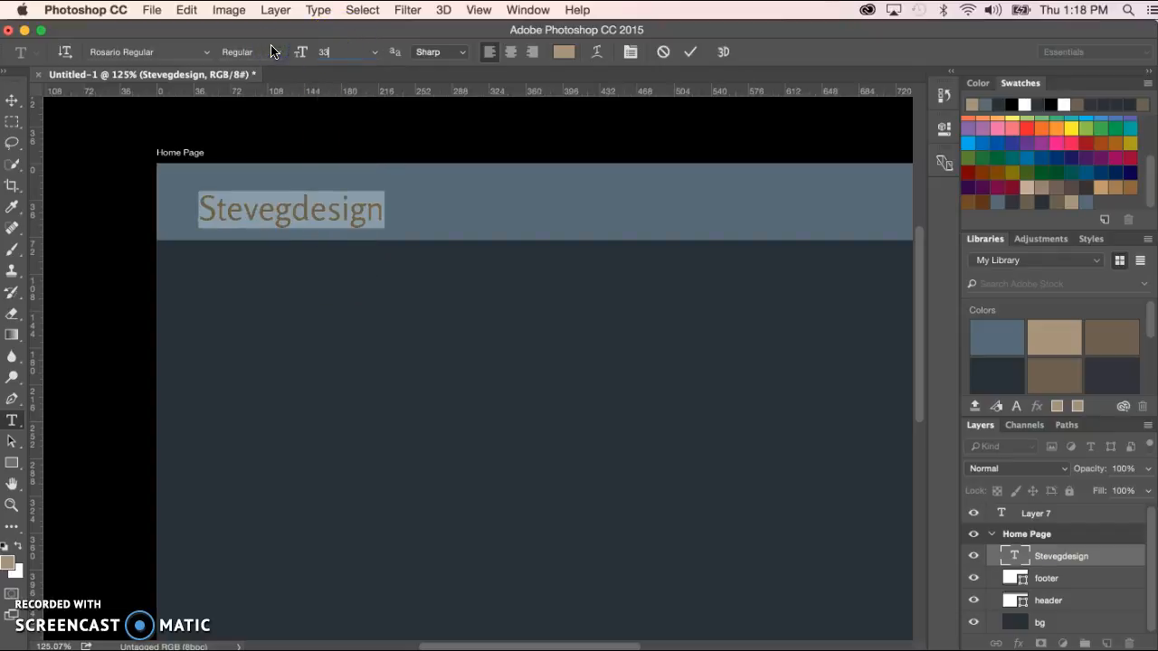
# Step: Move the enlarged site title slightly up and to the left so it sits within the header band
pyautogui.click(12, 99)
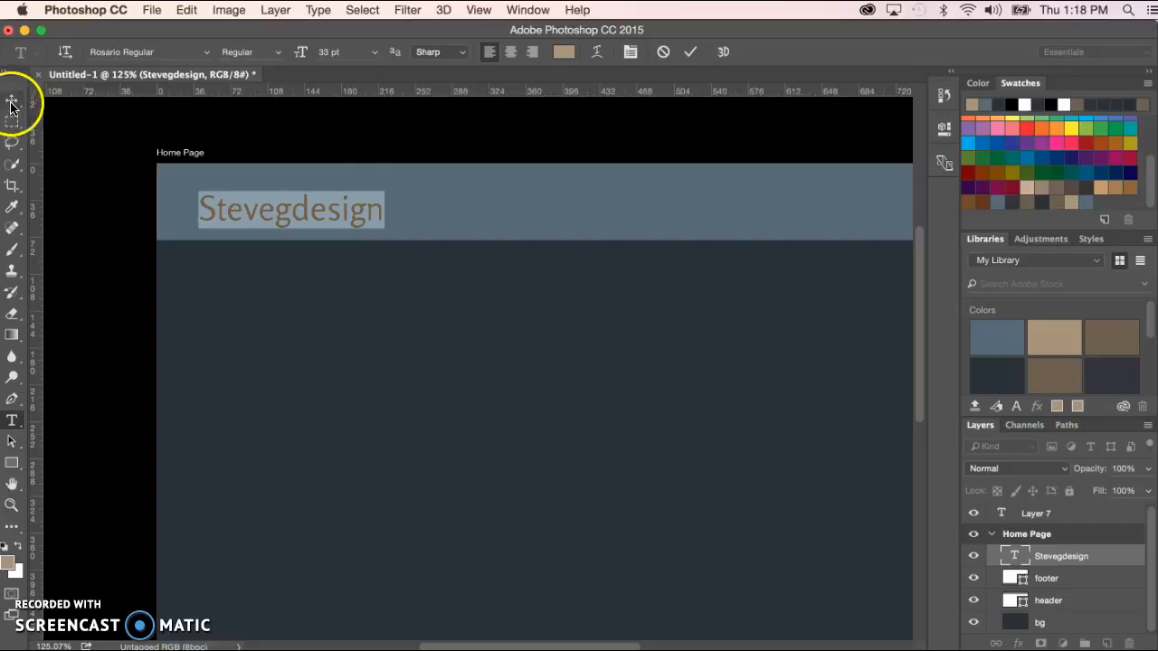
pyautogui.click(269, 208)
pyautogui.moveTo(286, 212)
pyautogui.mouseDown()
pyautogui.moveTo(266, 194)
pyautogui.moveTo(271, 206)
pyautogui.mouseUp()
pyautogui.click(387, 337)
pyautogui.hscroll(3, 387, 337)
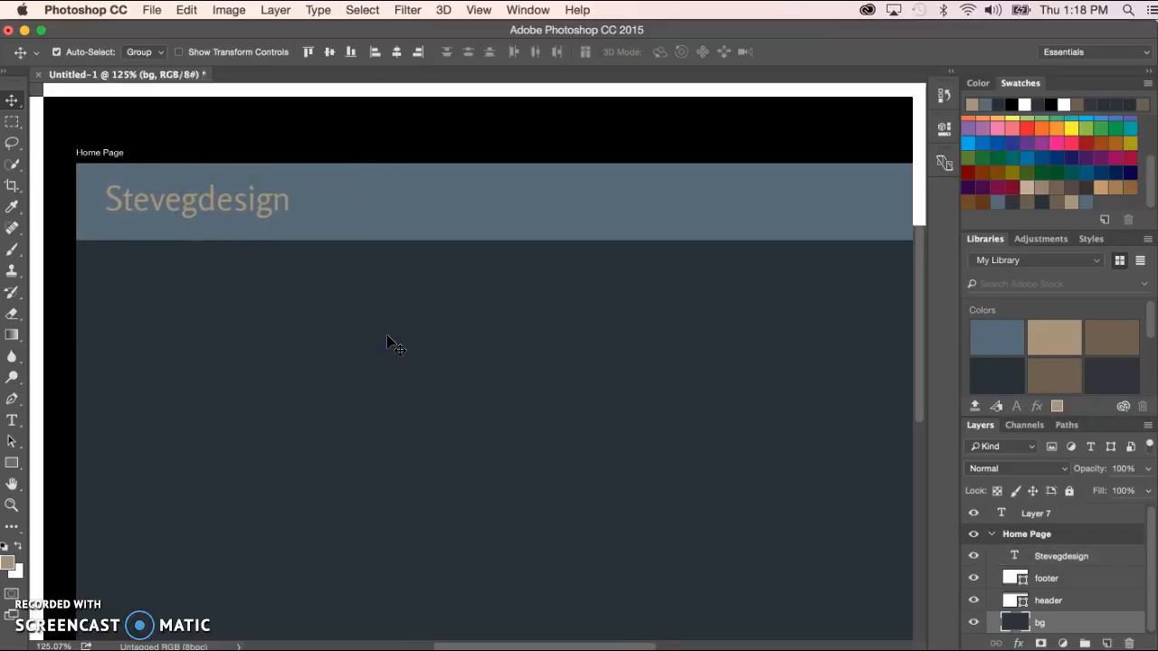
# Step: Add the navigation text "home print portfollio interactive portfolio contanct" below the header band and shift it slightly right and down
pyautogui.hscroll(5, 387, 344)
pyautogui.click(121, 376)
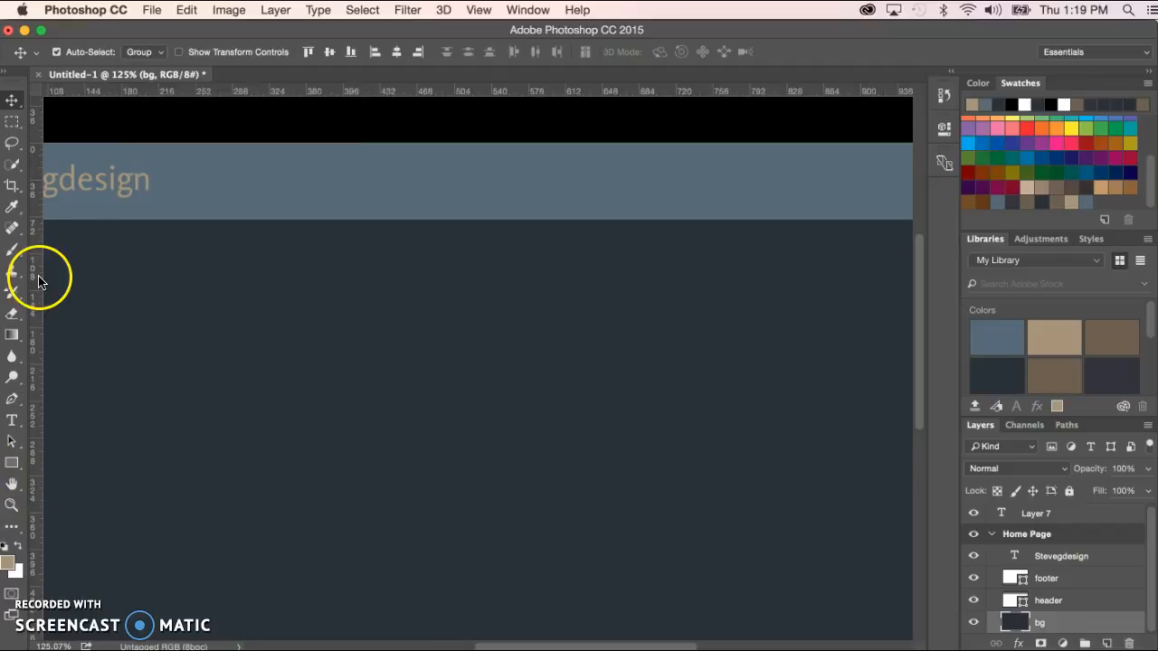
pyautogui.click(12, 423)
pyautogui.click(322, 362)
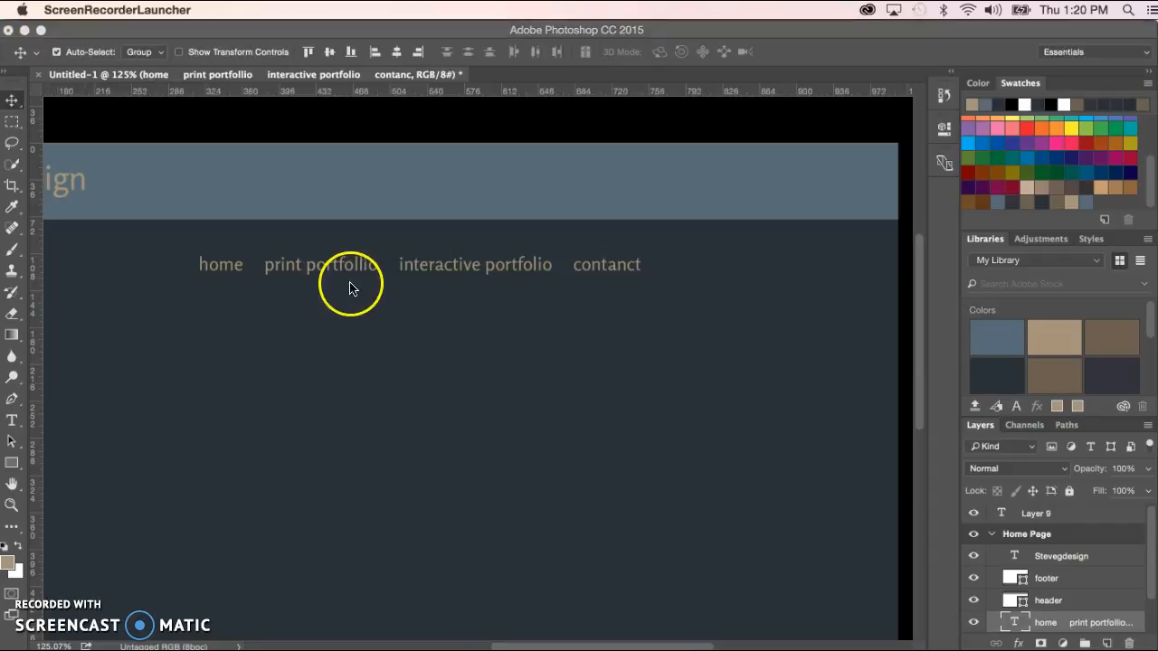
pyautogui.click(351, 298)
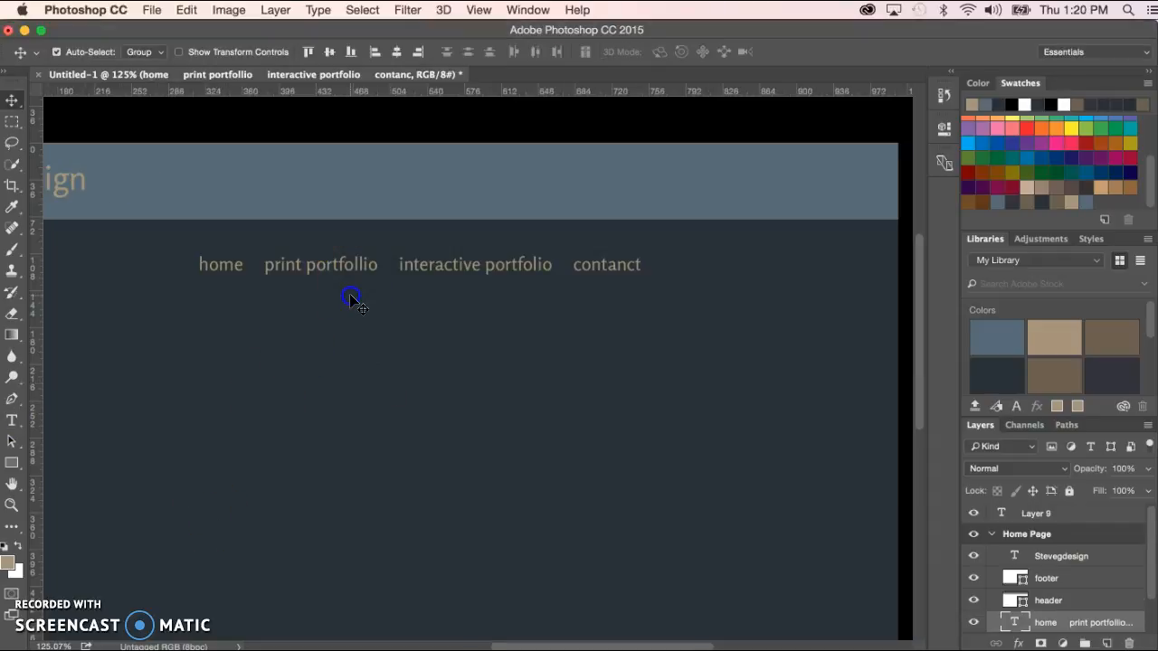
pyautogui.moveTo(350, 266); pyautogui.dragTo(374, 271)
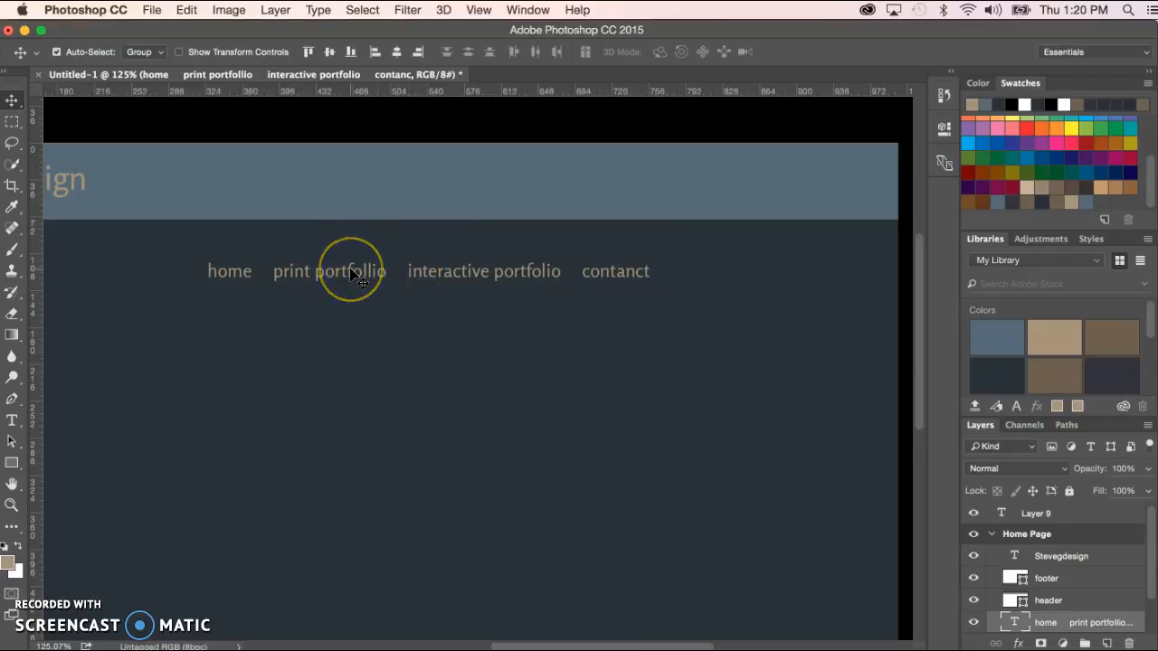
pyautogui.moveTo(351, 271)
pyautogui.mouseDown()
pyautogui.moveTo(364, 199)
pyautogui.moveTo(369, 270)
pyautogui.mouseUp()
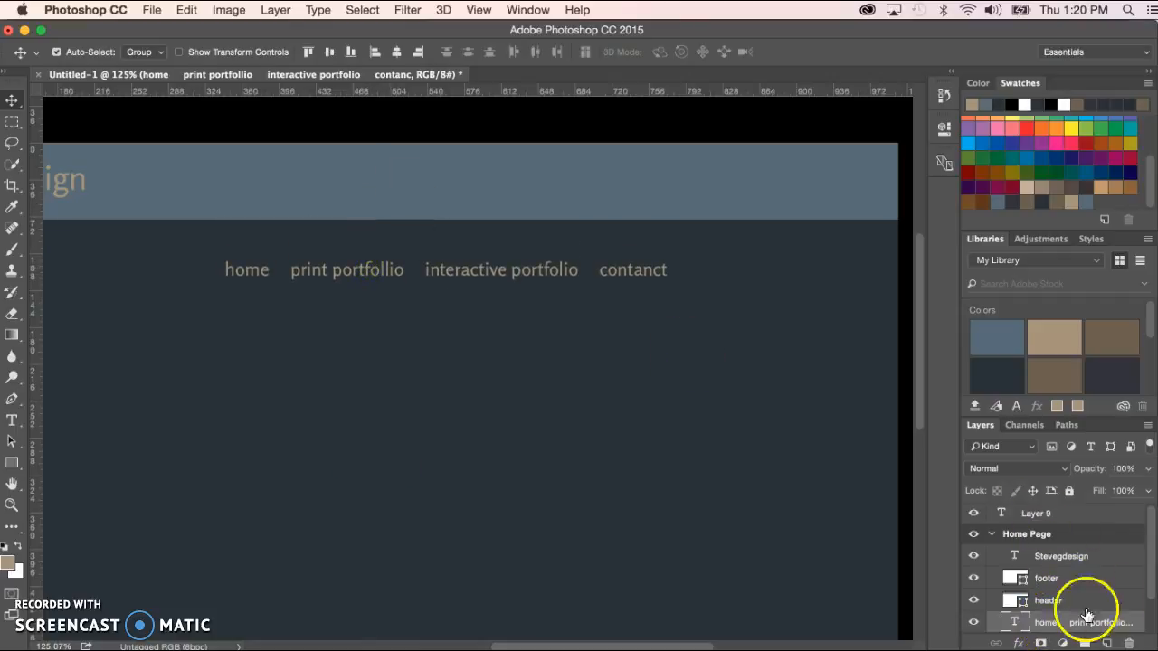
# Step: Reorder the layers so the navigation text sits above the header layer and the footer layer lies below the header
pyautogui.scroll(-2, 1153, 550)
pyautogui.moveTo(1059, 581); pyautogui.dragTo(1049, 603)
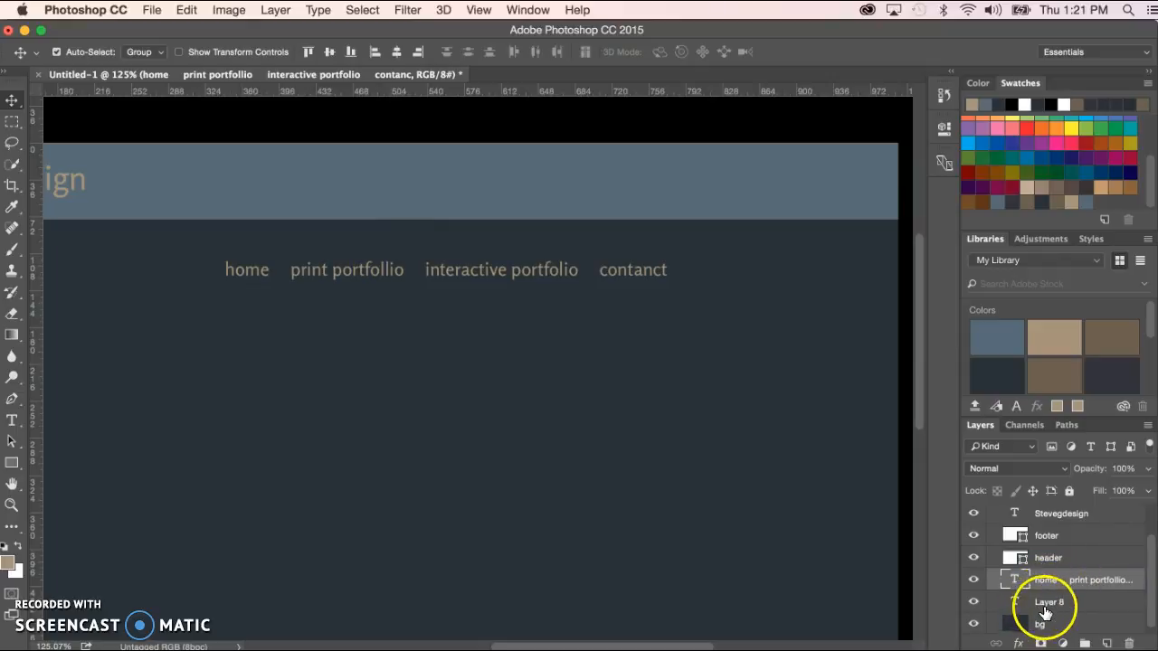
pyautogui.moveTo(1049, 581)
pyautogui.mouseDown()
pyautogui.moveTo(1053, 518)
pyautogui.moveTo(1049, 587)
pyautogui.mouseUp()
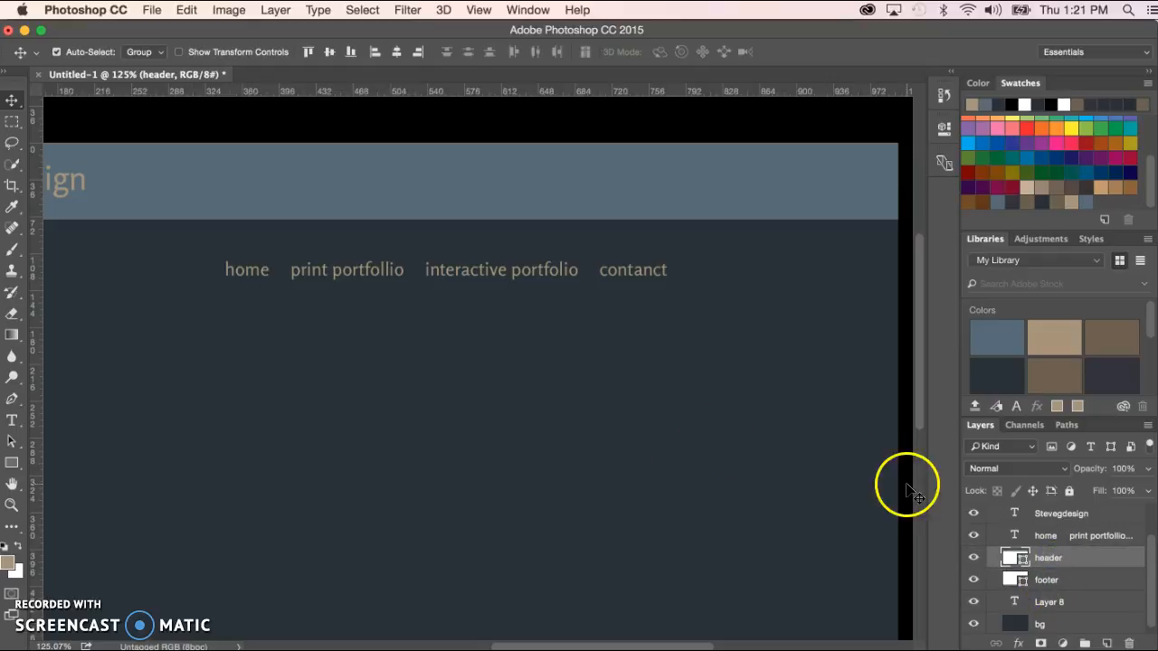
# Step: Rename the navigation text layer as menu and move the text up into the right part of the header band
pyautogui.click(1069, 537)
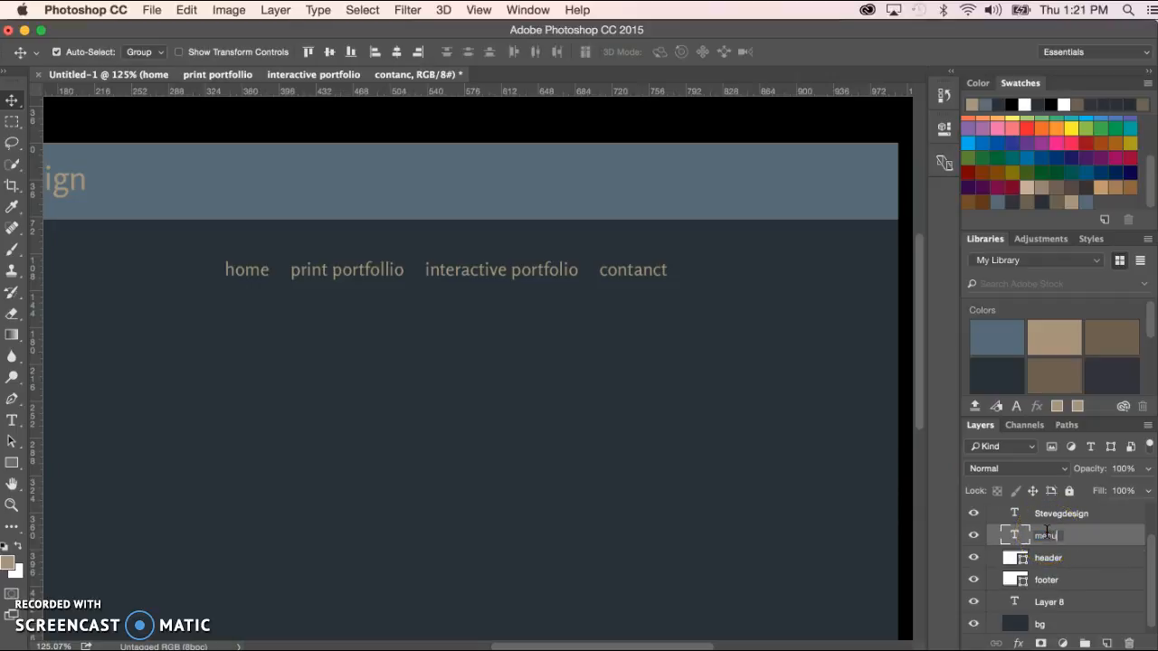
pyautogui.click(674, 515)
pyautogui.moveTo(340, 270); pyautogui.dragTo(359, 197)
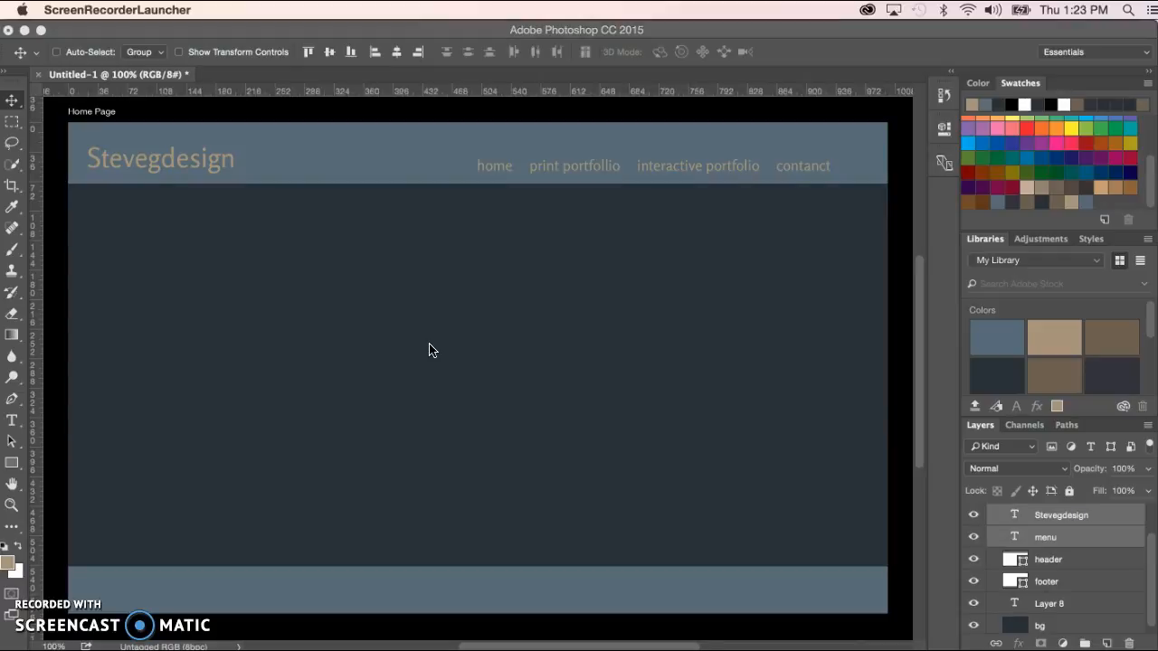
# Step: Examine the Home Page layout at several magnifications, from the whole artboard down to a close-up of the site title
pyautogui.click(430, 350)
pyautogui.press('super+minus')
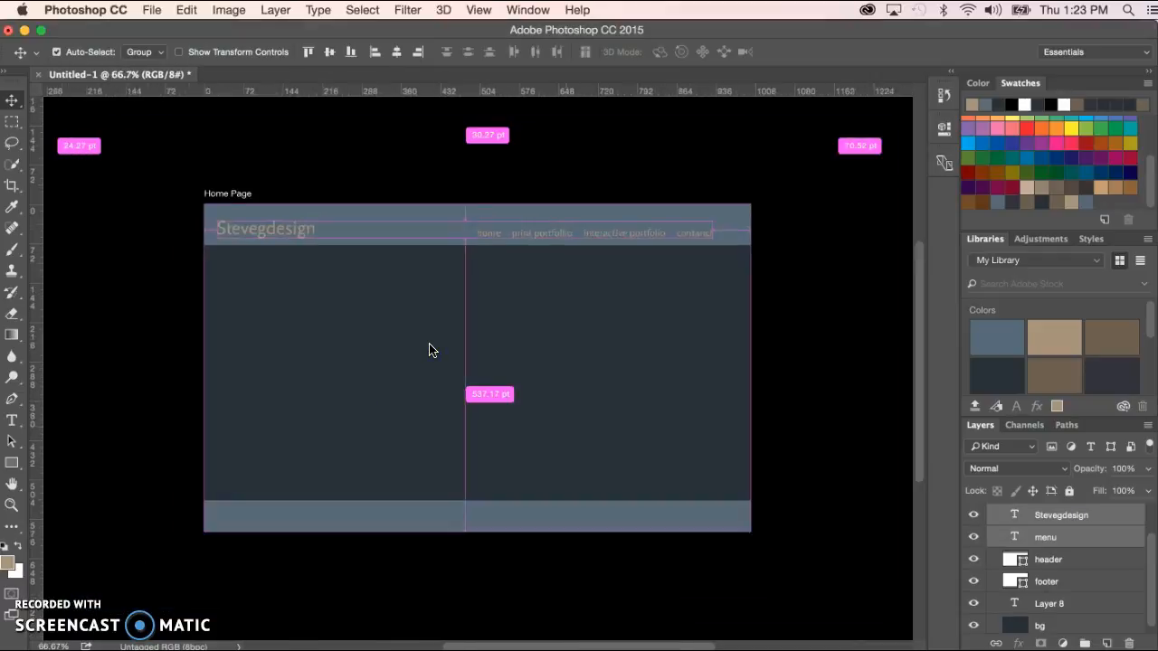
pyautogui.press('super+minus')
pyautogui.click(238, 360)
pyautogui.press('super+plus')
pyautogui.press('super+plus')
pyautogui.press('super+plus')
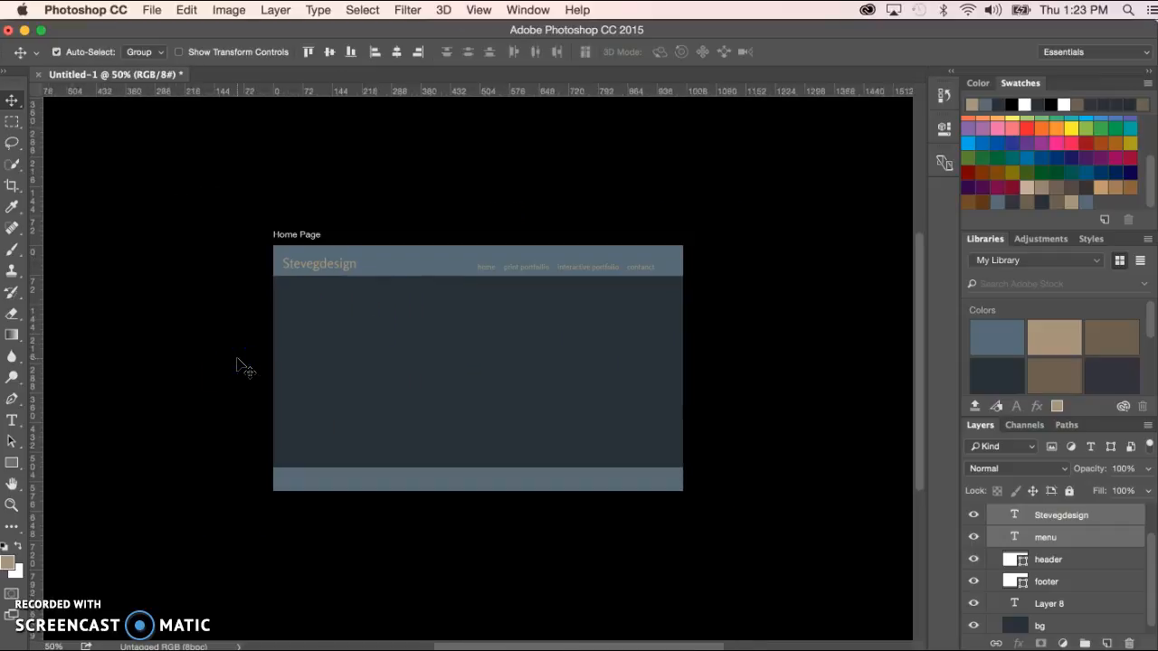
pyautogui.click(107, 561)
pyautogui.click(90, 617)
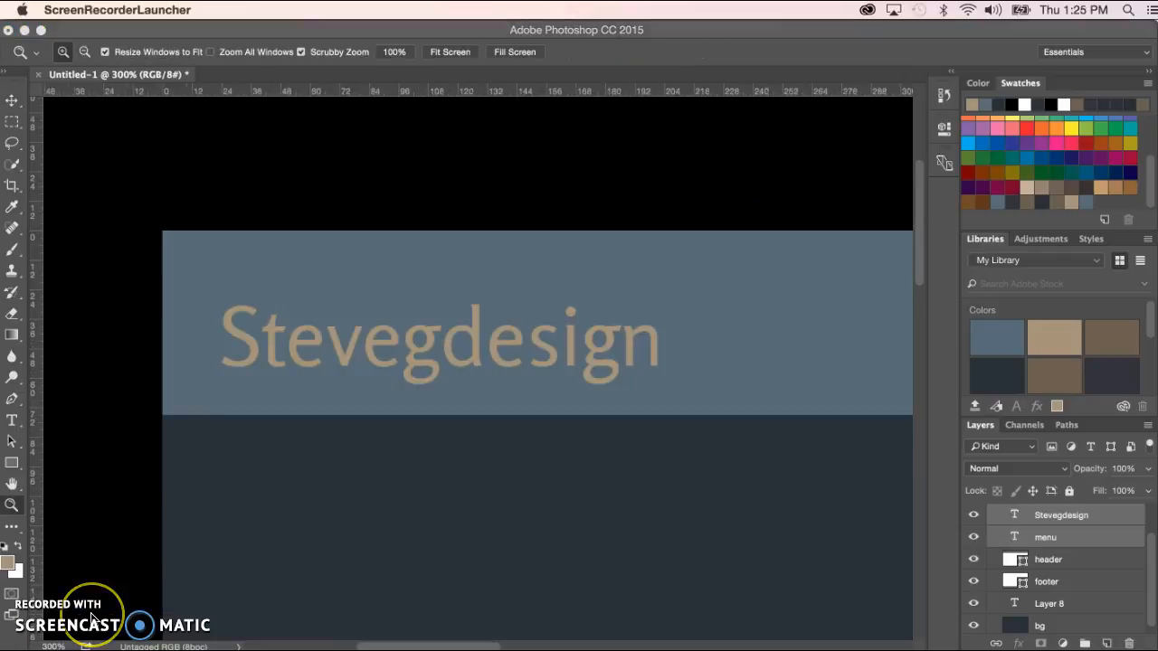
pyautogui.click(163, 594)
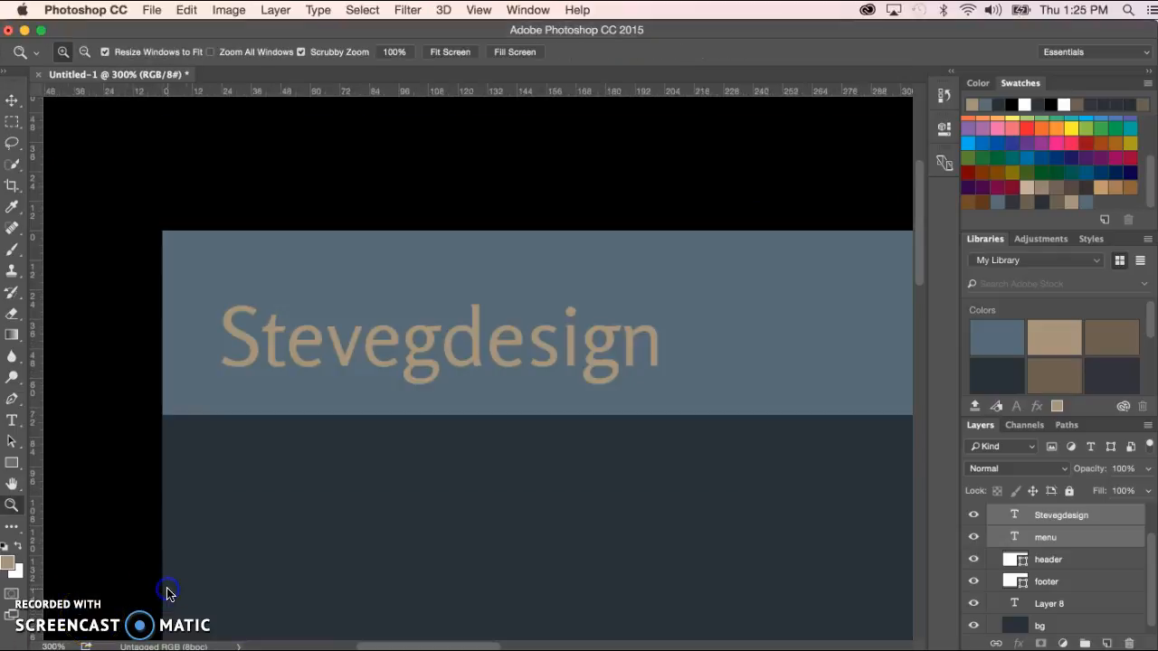
pyautogui.press('super+minus')
pyautogui.press('super+minus')
pyautogui.press('super+minus')
pyautogui.click(230, 555)
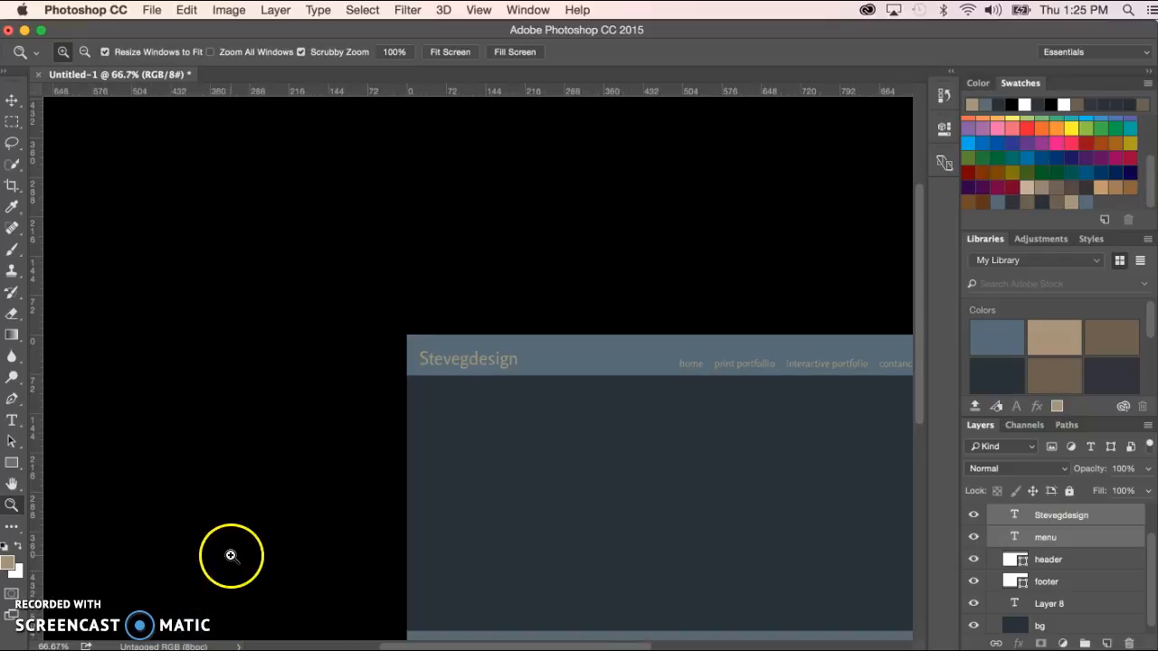
# Step: Inspect the artboard and the header's site title with the Hand and Zoom tools, finishing with the whole page at 100%
pyautogui.click(13, 486)
pyautogui.moveTo(551, 440); pyautogui.dragTo(360, 365)
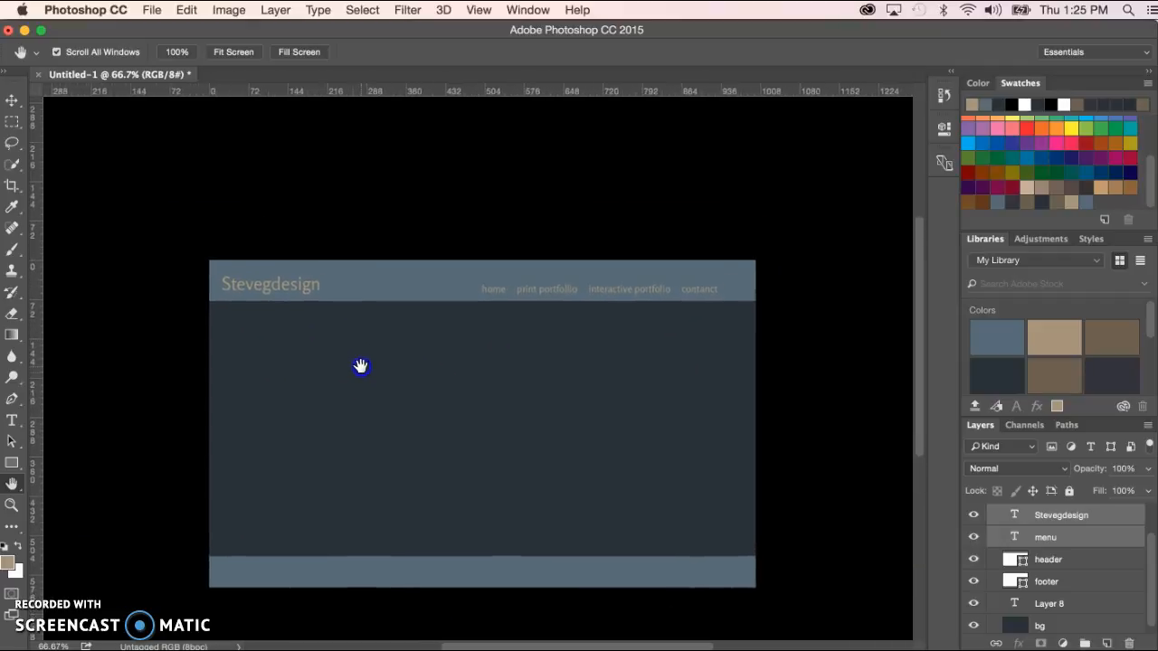
pyautogui.click(11, 505)
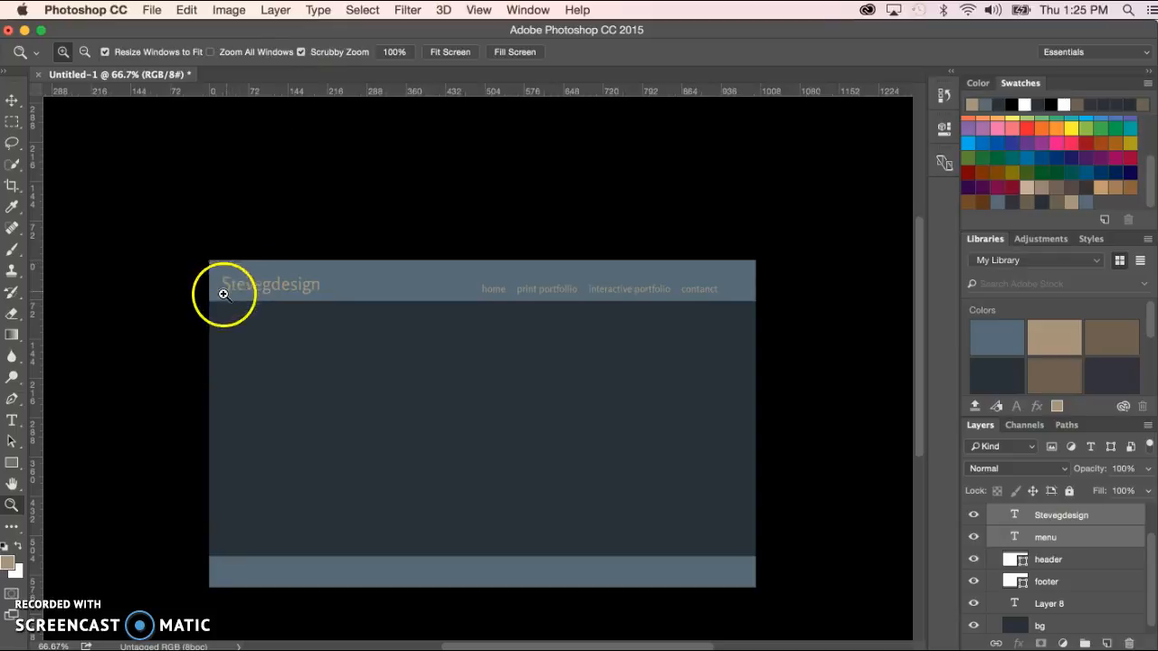
pyautogui.moveTo(196, 328); pyautogui.dragTo(278, 284)
pyautogui.click(14, 484)
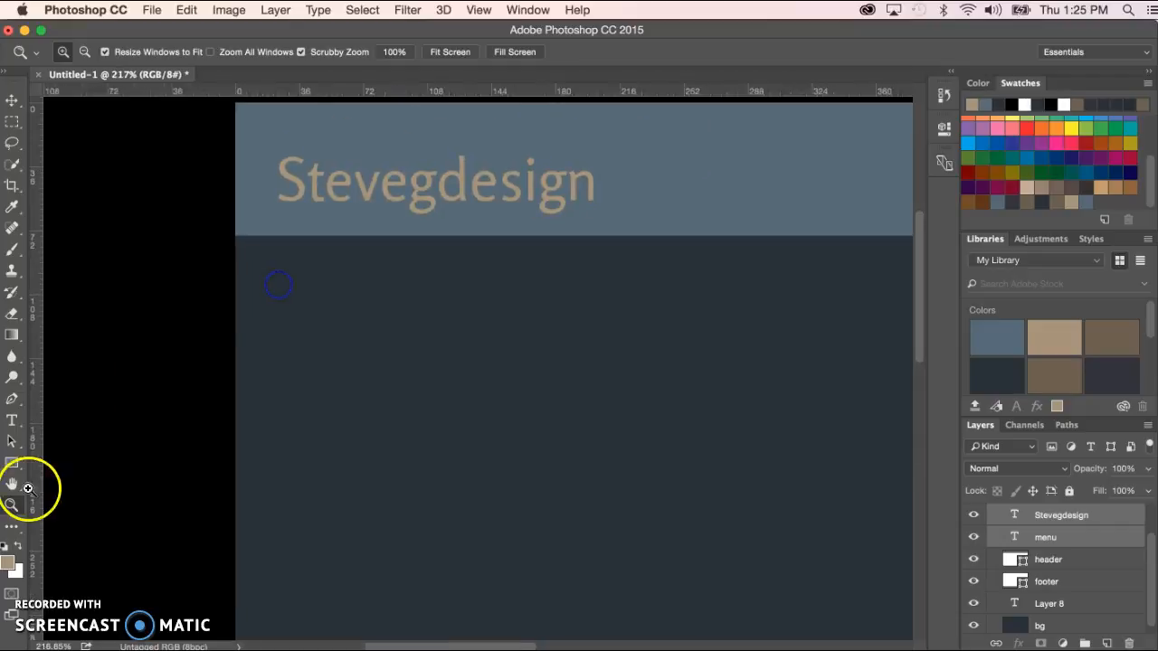
pyautogui.moveTo(439, 279); pyautogui.dragTo(381, 458)
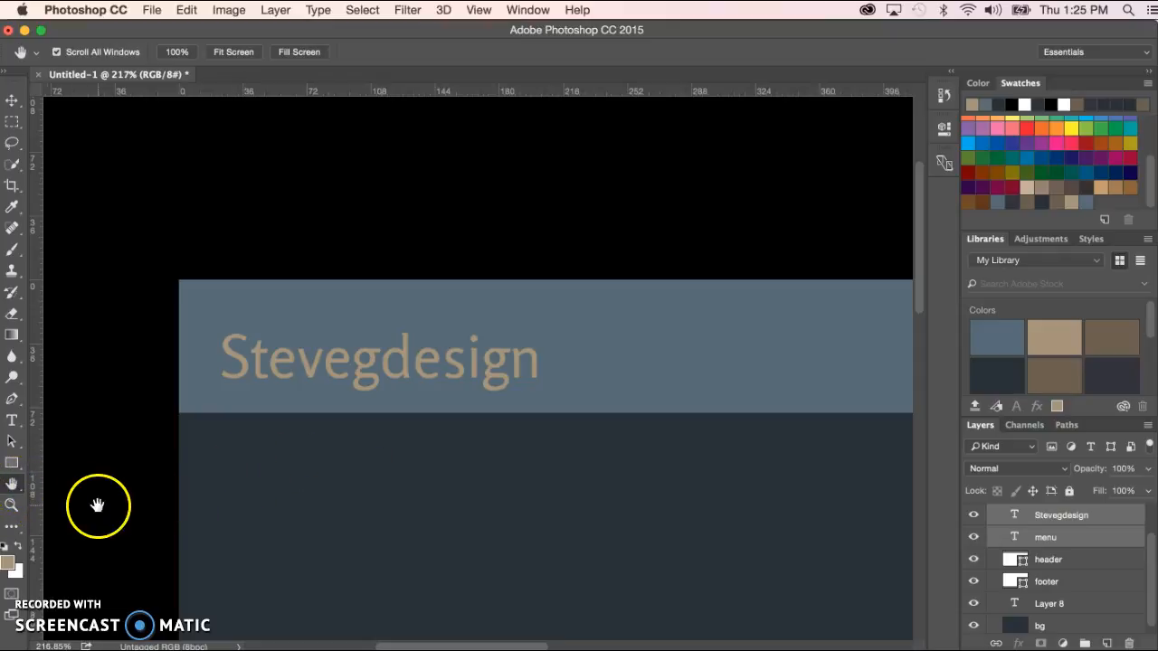
pyautogui.doubleClick(12, 486)
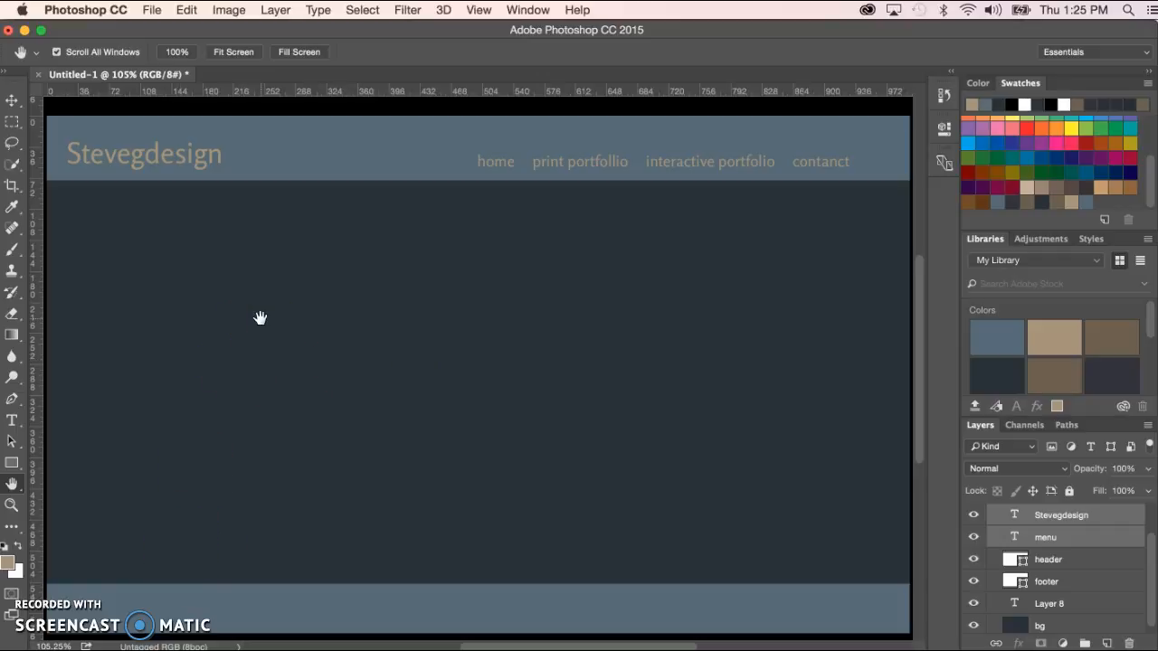
pyautogui.press('super+1')
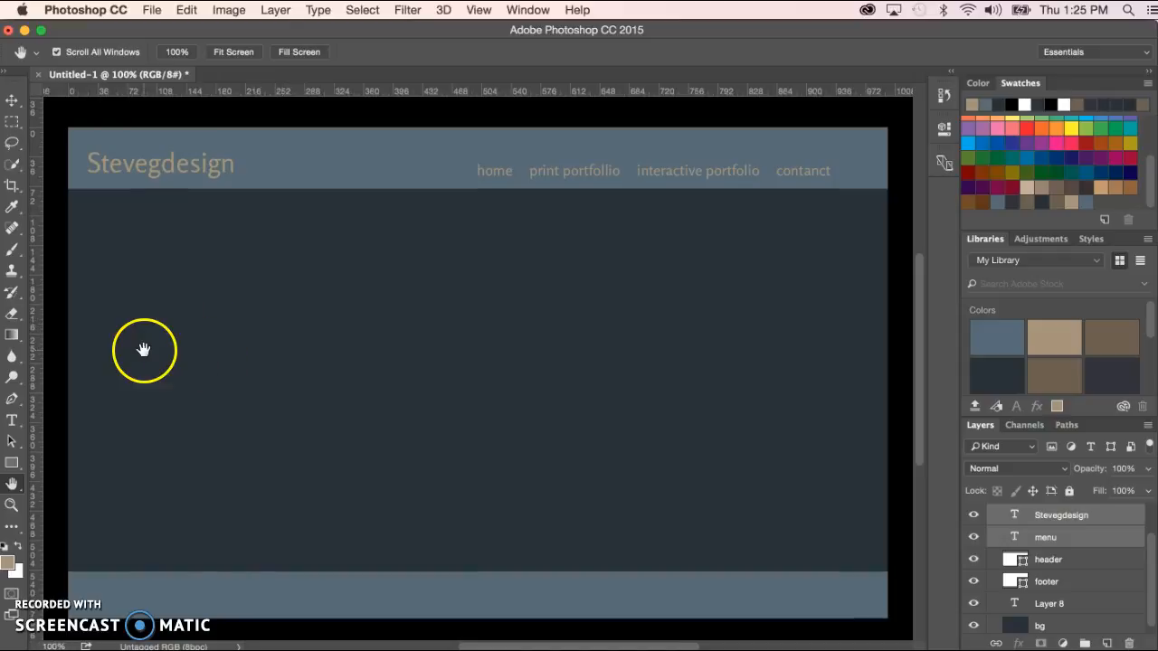
# Step: Move the site title and menu together slightly up and right, and raise the menu alone a little further
pyautogui.click(12, 101)
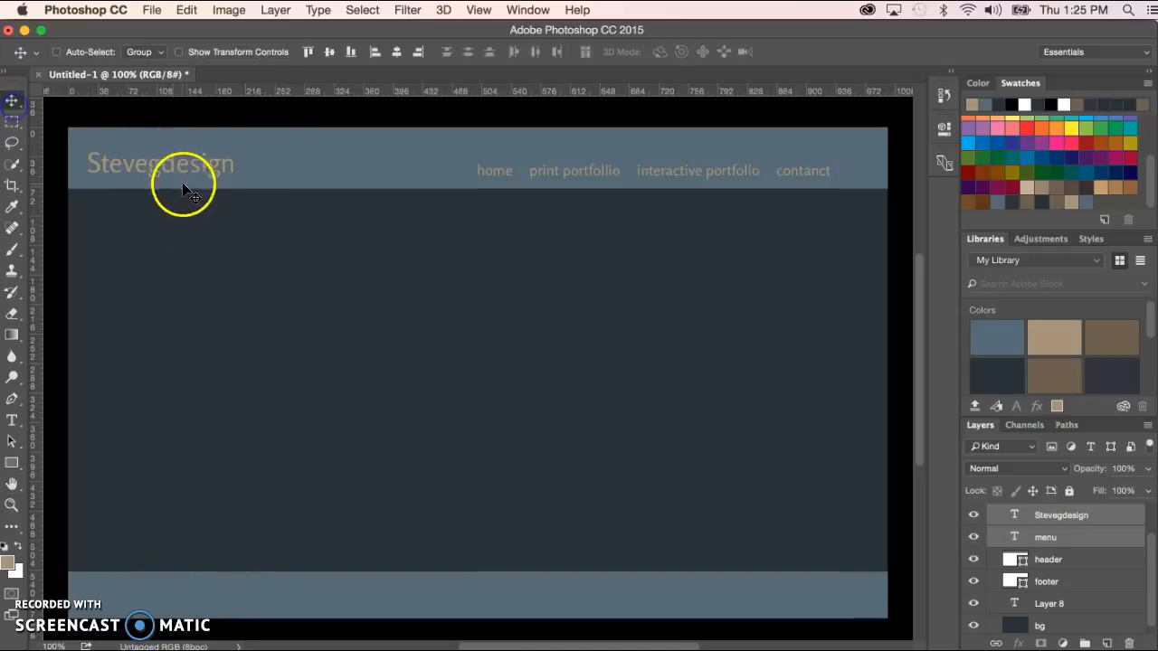
pyautogui.moveTo(191, 165); pyautogui.dragTo(210, 159)
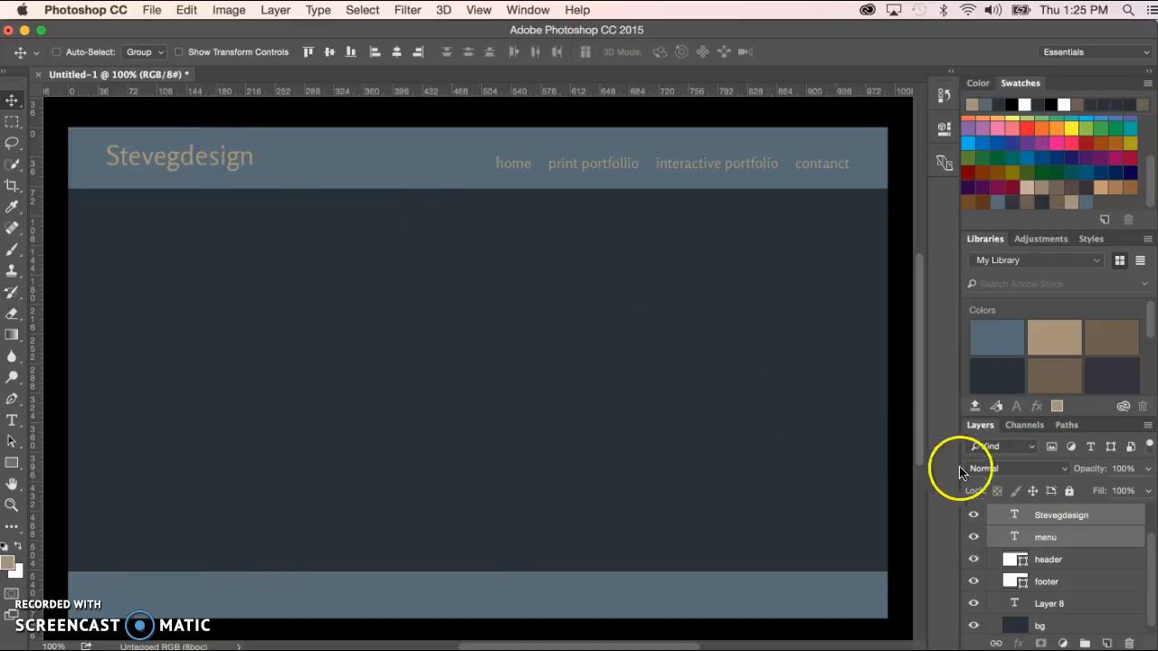
pyautogui.click(1045, 559)
pyautogui.click(1047, 537)
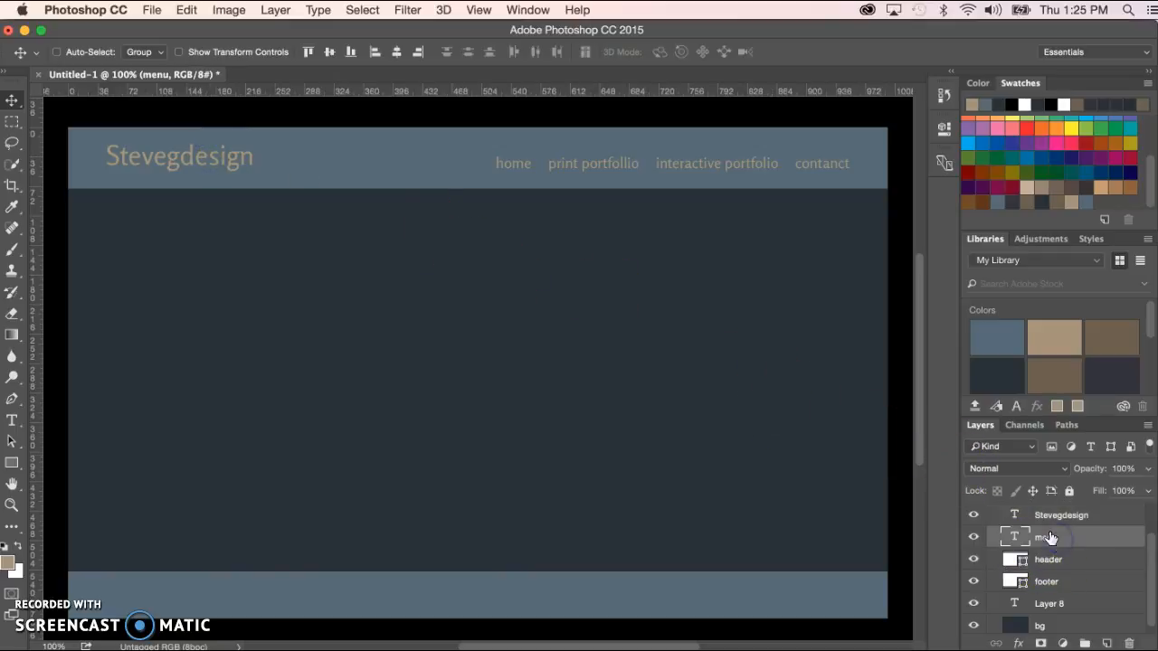
pyautogui.moveTo(515, 164)
pyautogui.mouseDown()
pyautogui.moveTo(517, 179)
pyautogui.moveTo(516, 166)
pyautogui.mouseUp()
pyautogui.moveTo(242, 165)
pyautogui.mouseDown()
pyautogui.moveTo(232, 163)
pyautogui.moveTo(253, 147)
pyautogui.mouseUp()
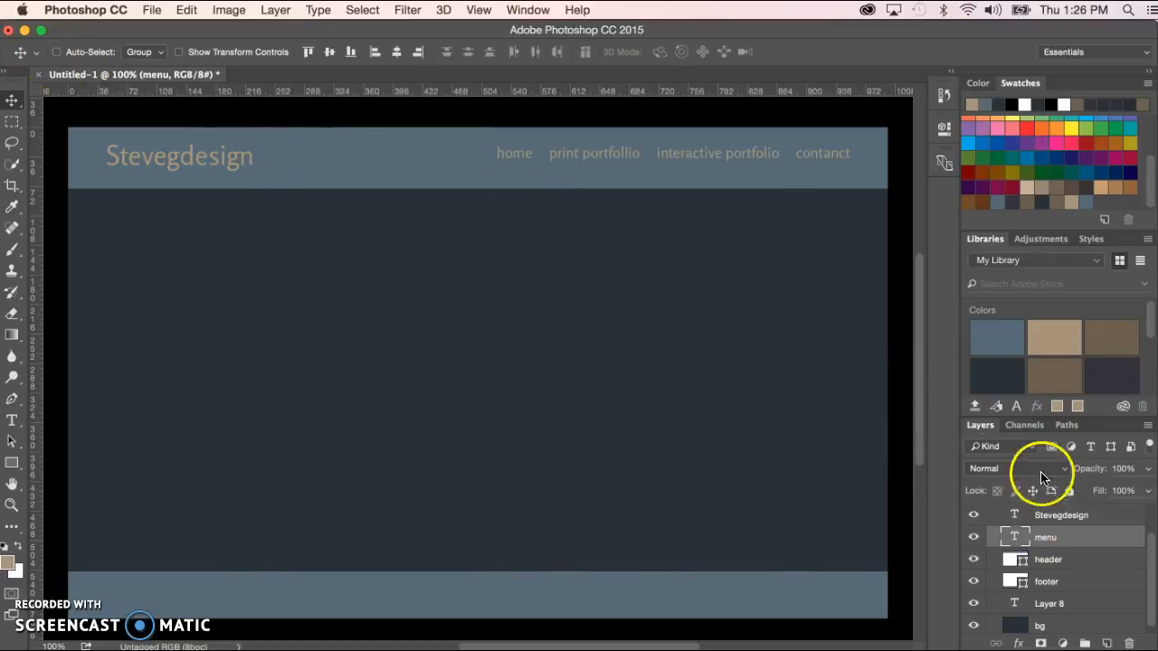
# Step: Move the site title alone slightly left and down within the header band
pyautogui.click(1064, 514)
pyautogui.moveTo(231, 176)
pyautogui.mouseDown()
pyautogui.moveTo(226, 160)
pyautogui.moveTo(201, 171)
pyautogui.moveTo(217, 173)
pyautogui.mouseUp()
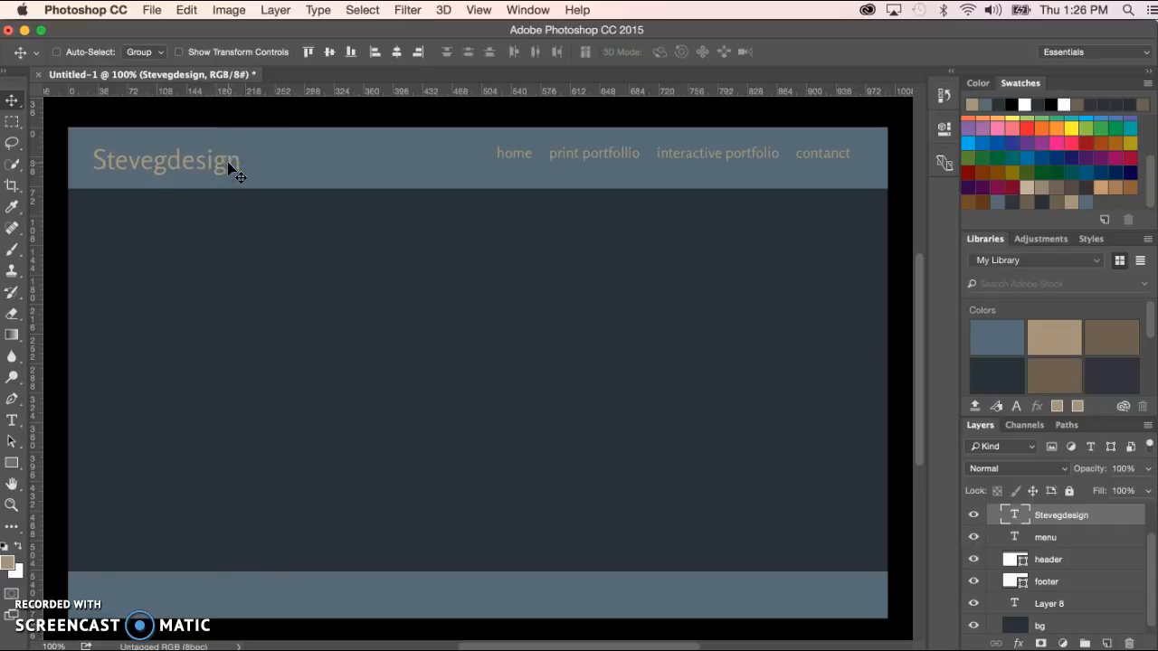
pyautogui.click(223, 163)
# Step: Align the bottom edges of the site title and menu text layers in the header
pyautogui.keyDown('super'); pyautogui.click(1073, 542); pyautogui.keyUp('super')
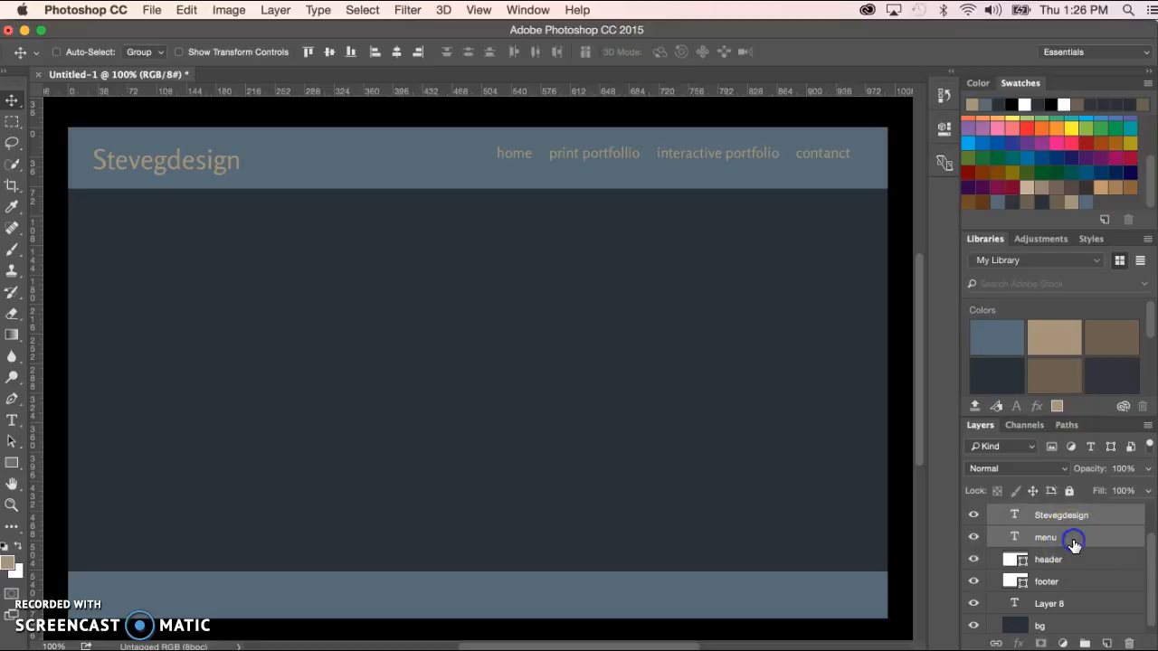
pyautogui.keyDown('super'); pyautogui.click(1092, 586); pyautogui.keyUp('super')
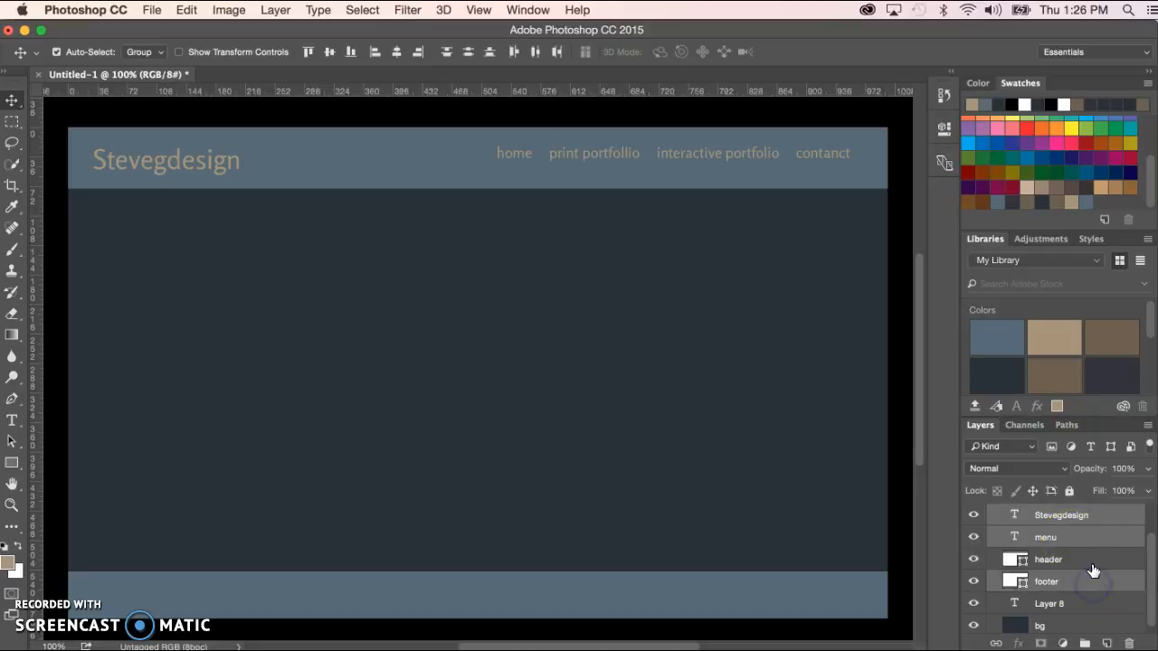
pyautogui.click(1092, 515)
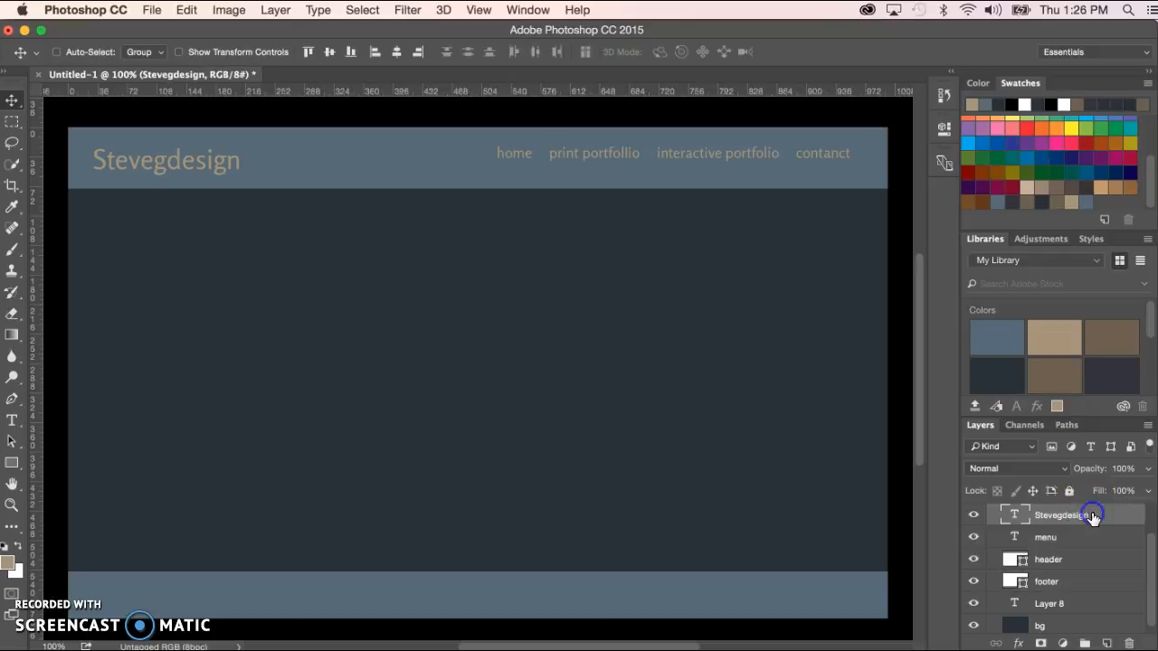
pyautogui.keyDown('super'); pyautogui.click(1090, 542); pyautogui.keyUp('super')
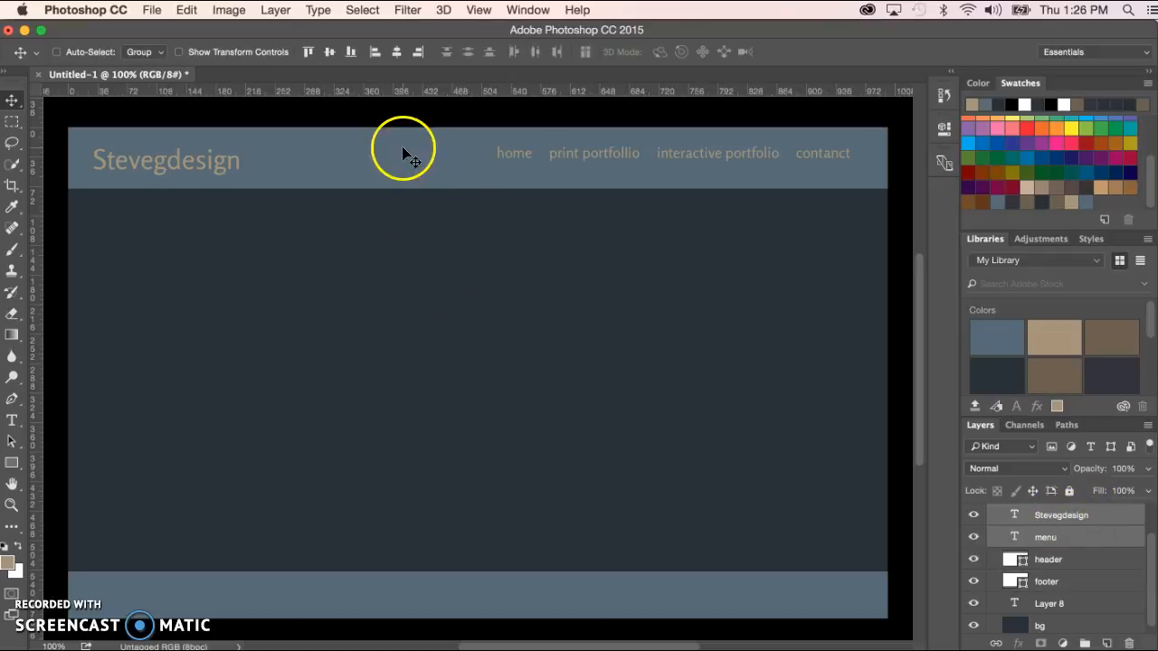
pyautogui.click(351, 53)
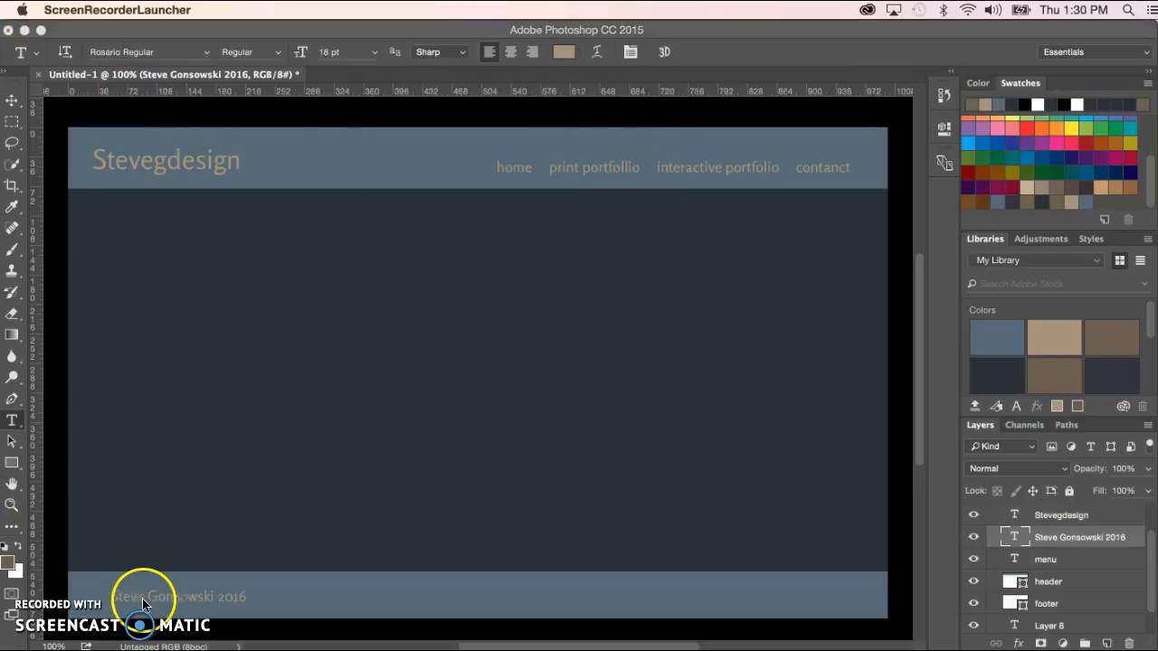
# Step: Place the text cursor at the start of the footer copyright line and open the Glyphs palette, enlarged to show more of Rosario
pyautogui.click(145, 596)
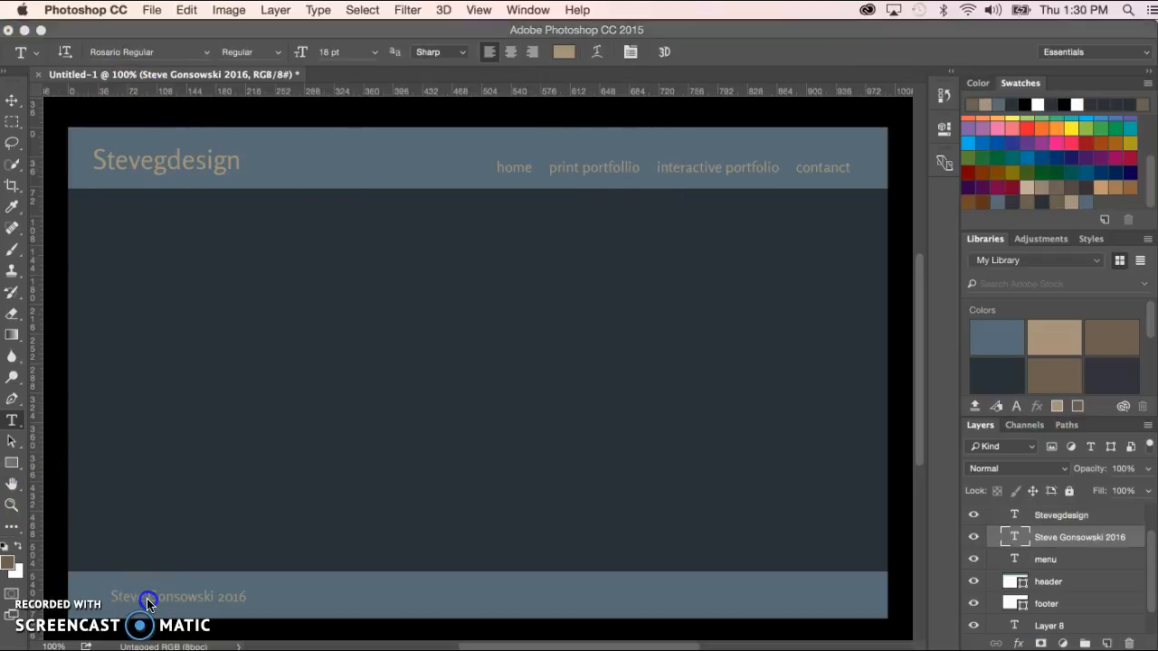
pyautogui.click(111, 597)
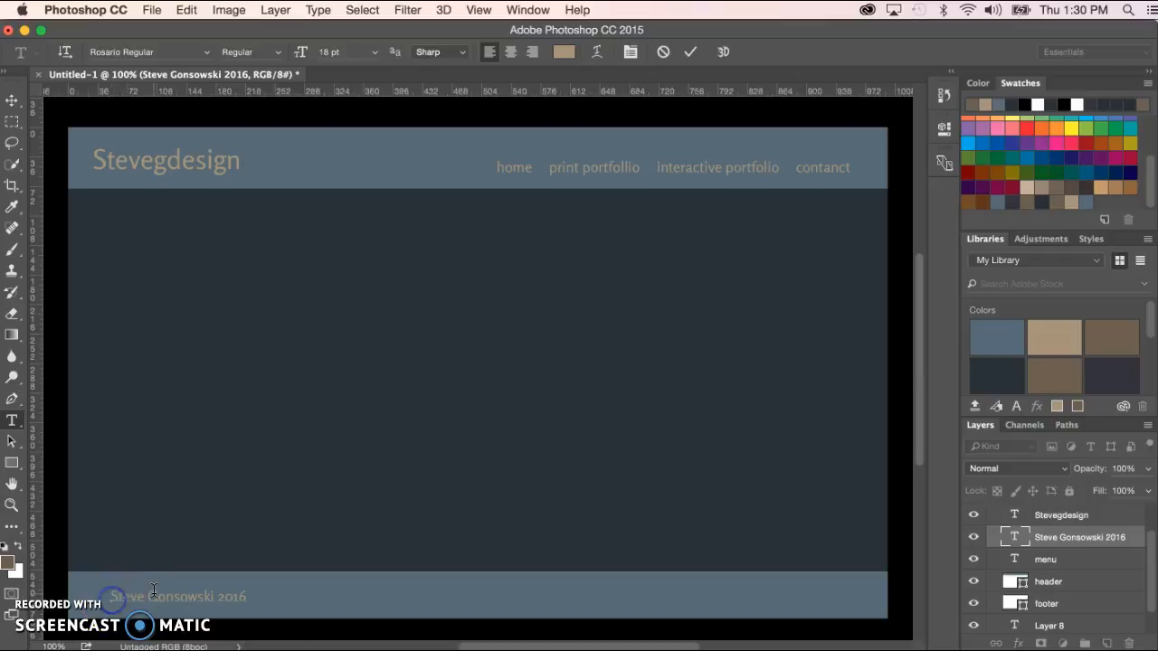
pyautogui.click(113, 597)
pyautogui.moveTo(111, 595); pyautogui.dragTo(150, 596)
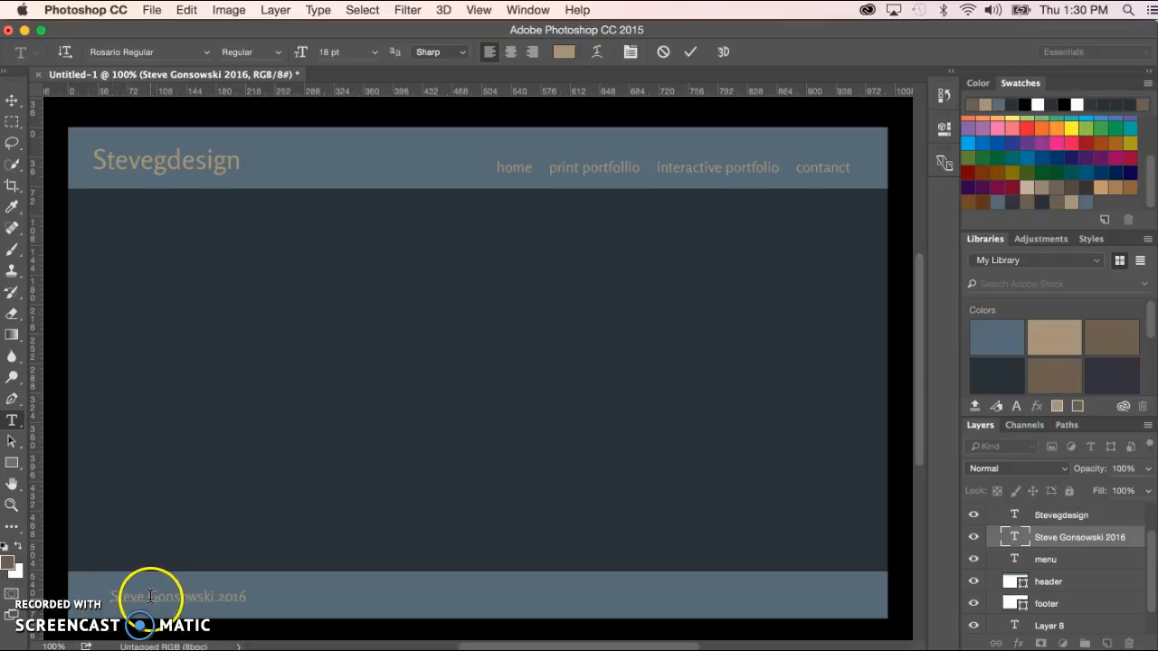
pyautogui.click(528, 11)
pyautogui.click(543, 326)
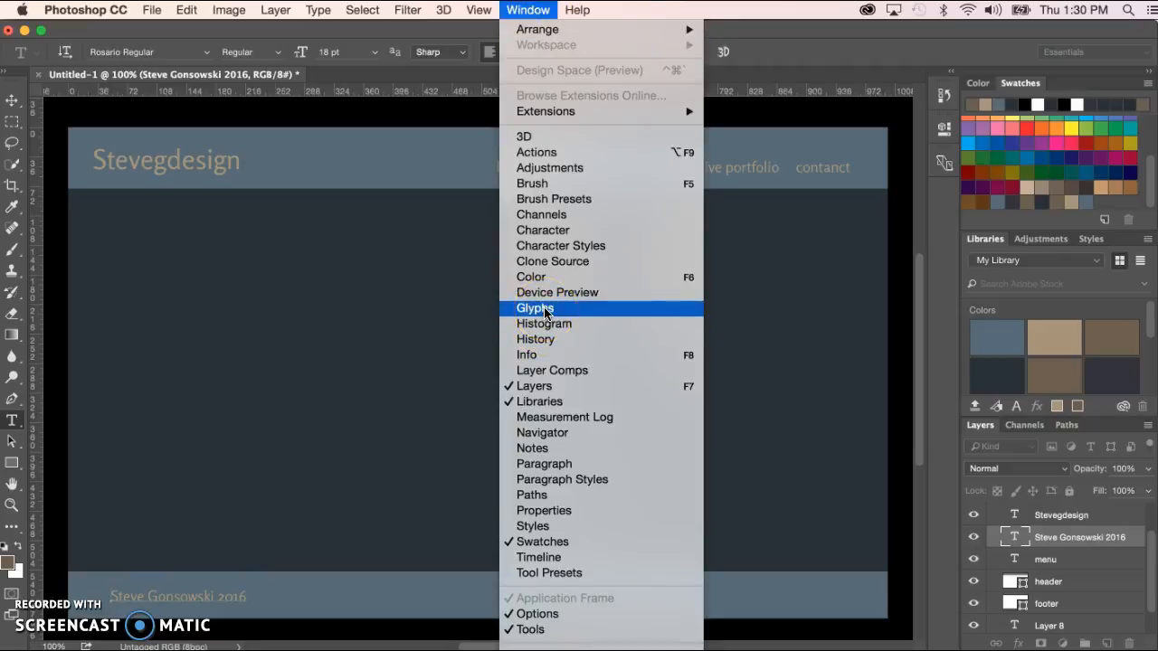
pyautogui.click(545, 312)
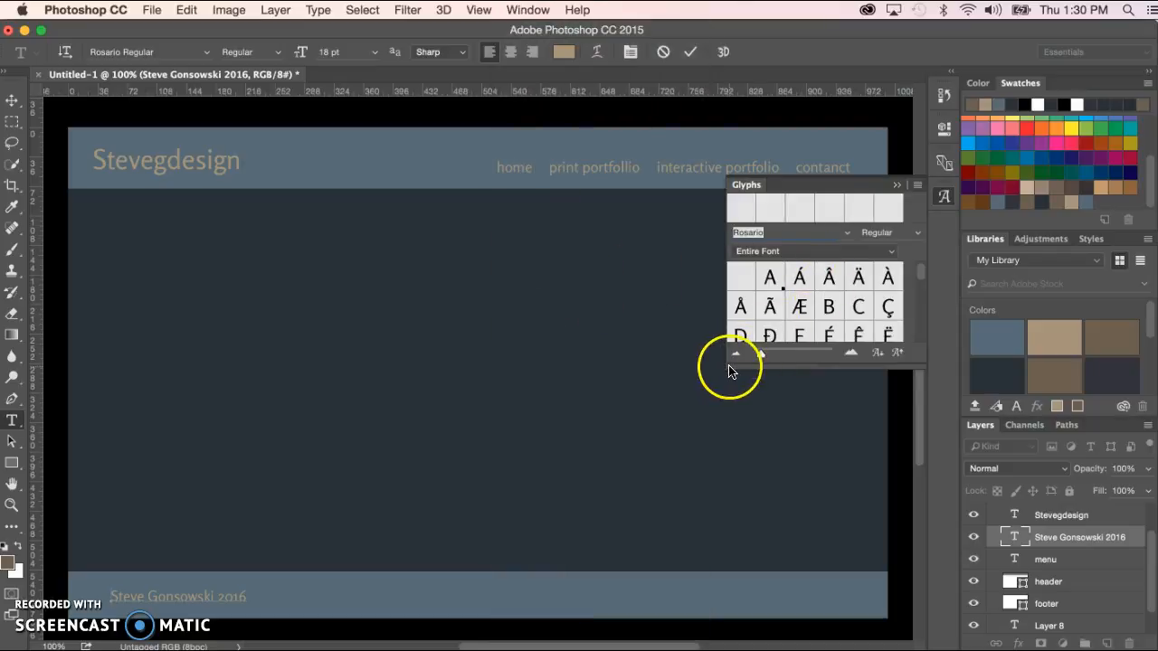
pyautogui.moveTo(843, 191); pyautogui.dragTo(535, 156)
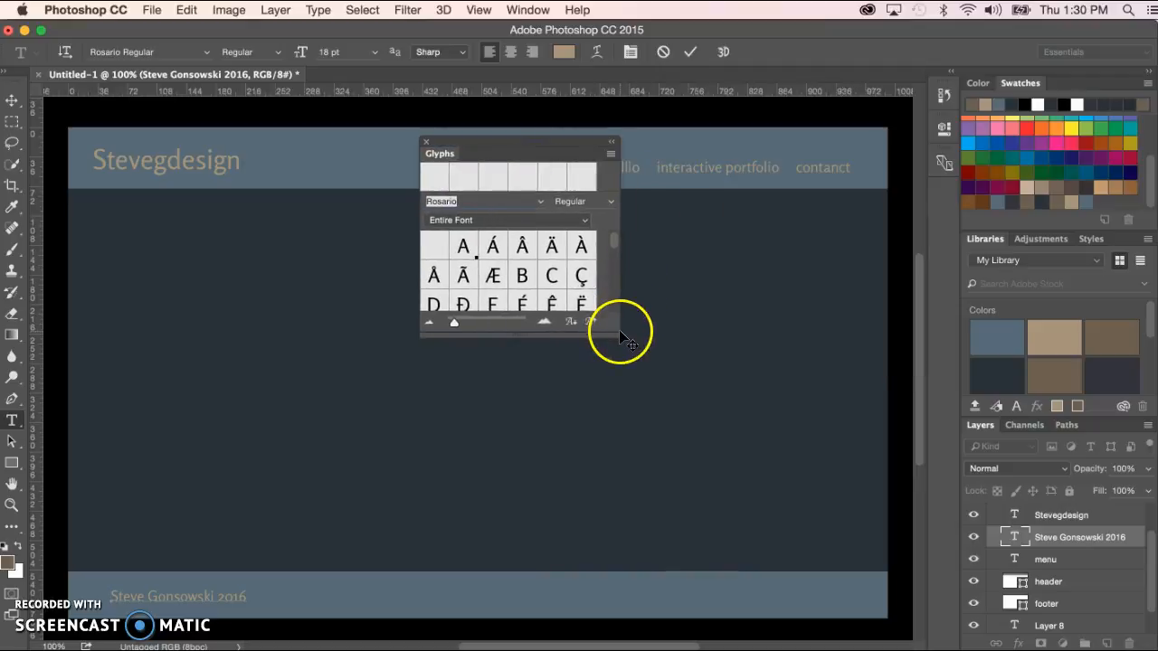
pyautogui.moveTo(621, 335); pyautogui.dragTo(872, 549)
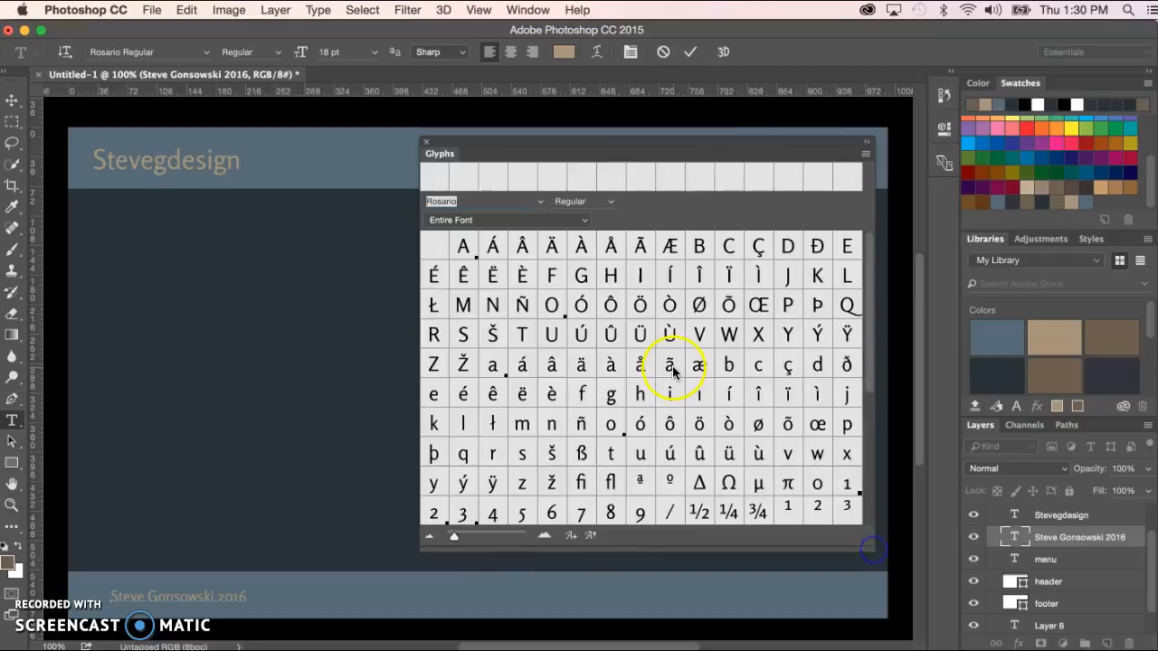
# Step: Insert the © glyph from the Rosario font before the name in the footer text
pyautogui.scroll(-4, 673, 370)
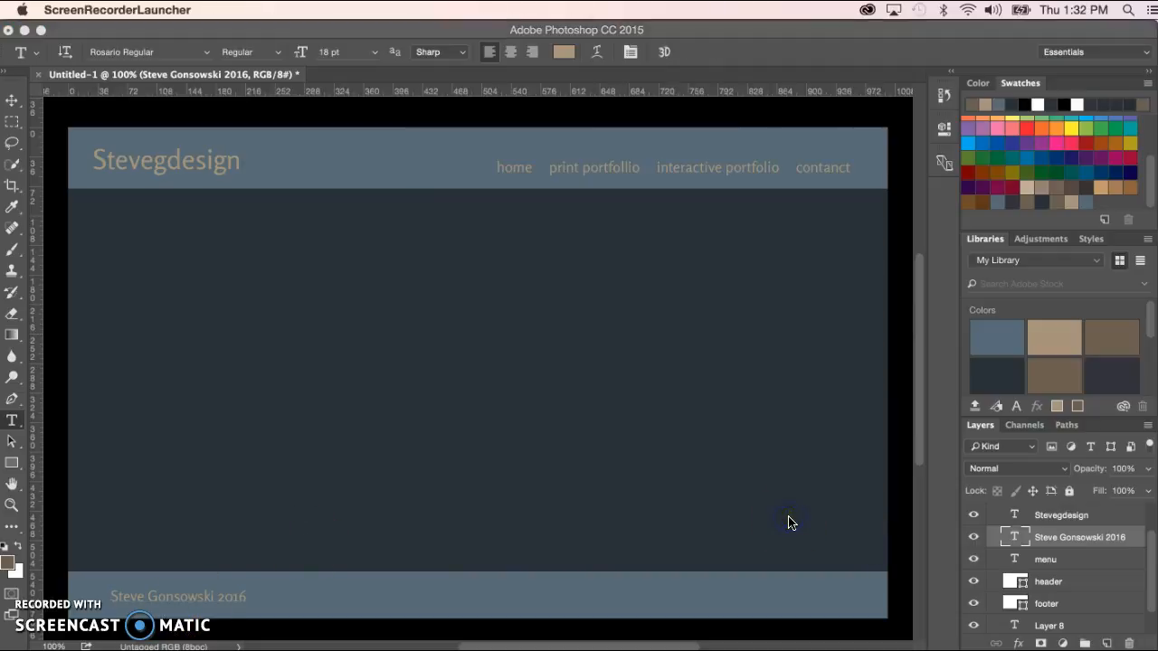
pyautogui.click(793, 466)
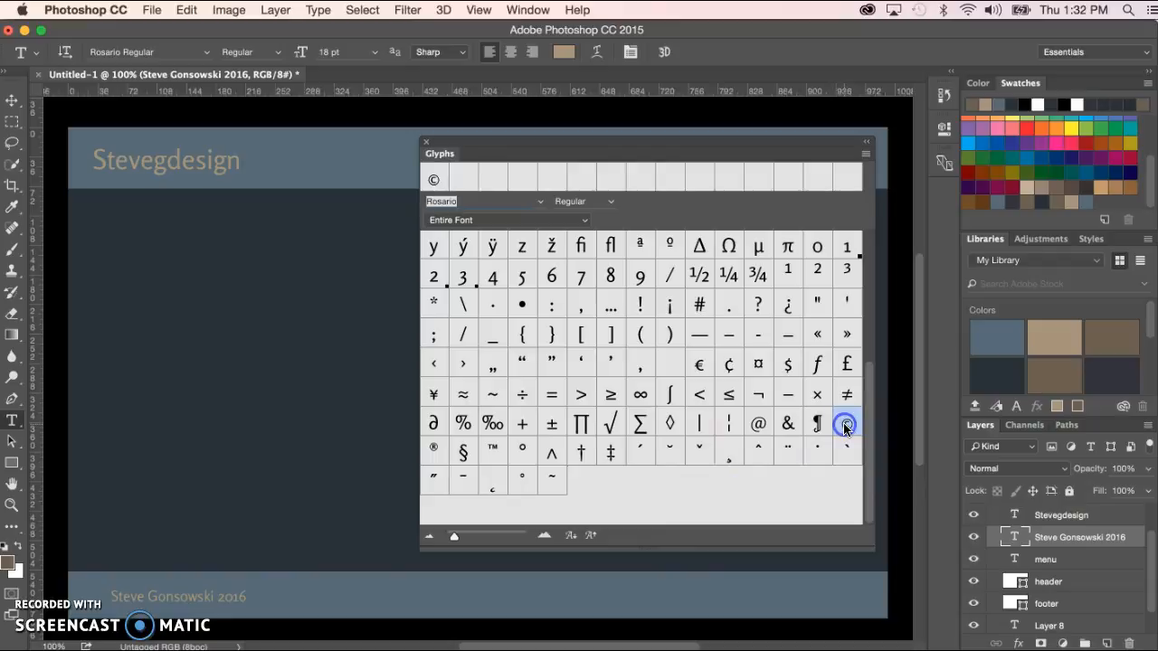
pyautogui.click(112, 593)
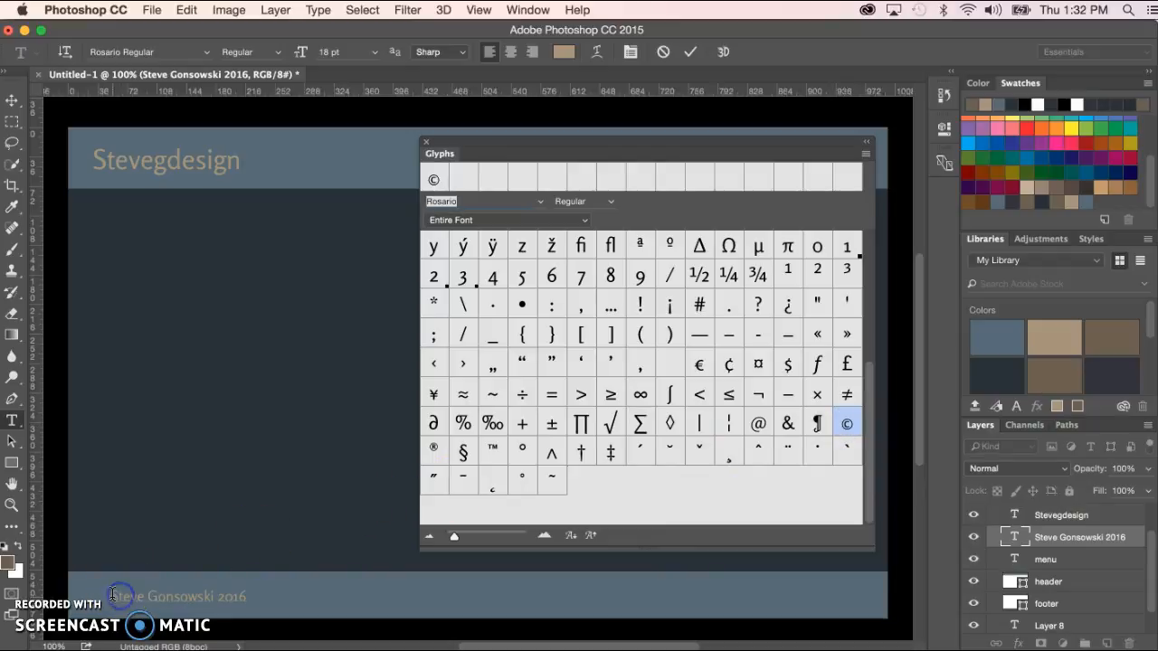
pyautogui.doubleClick(847, 421)
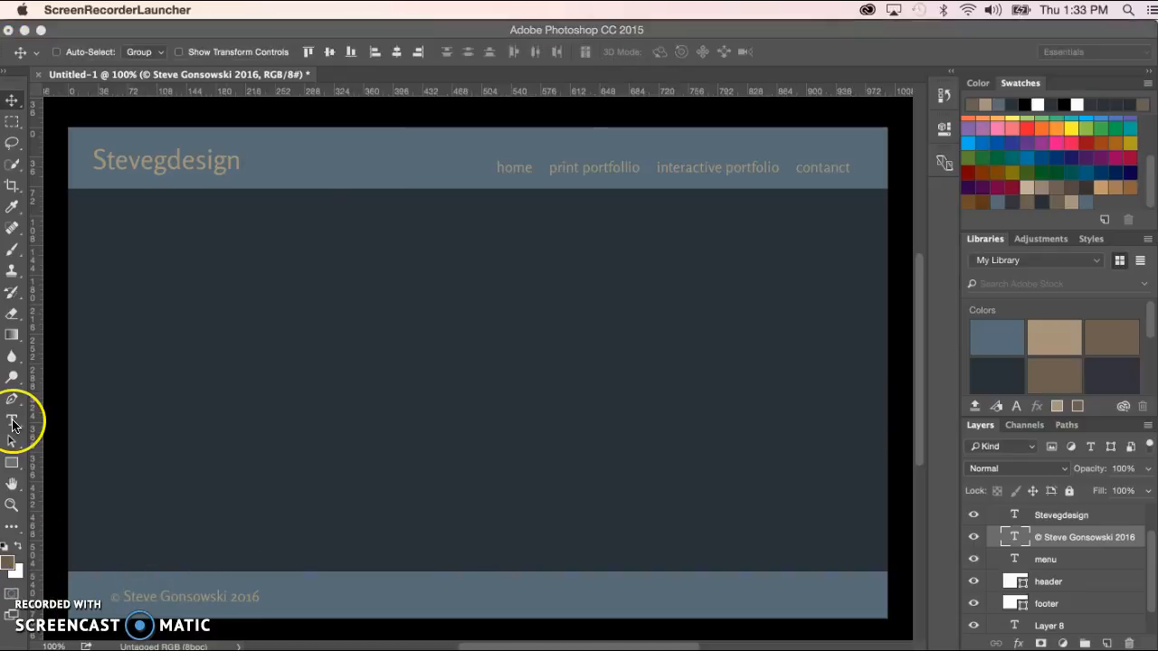
# Step: Add a paragraph text box mid-page with a designer introduction, including "I am a freelance graphic designer living and working in Southern California."
pyautogui.click(12, 421)
pyautogui.click(11, 421)
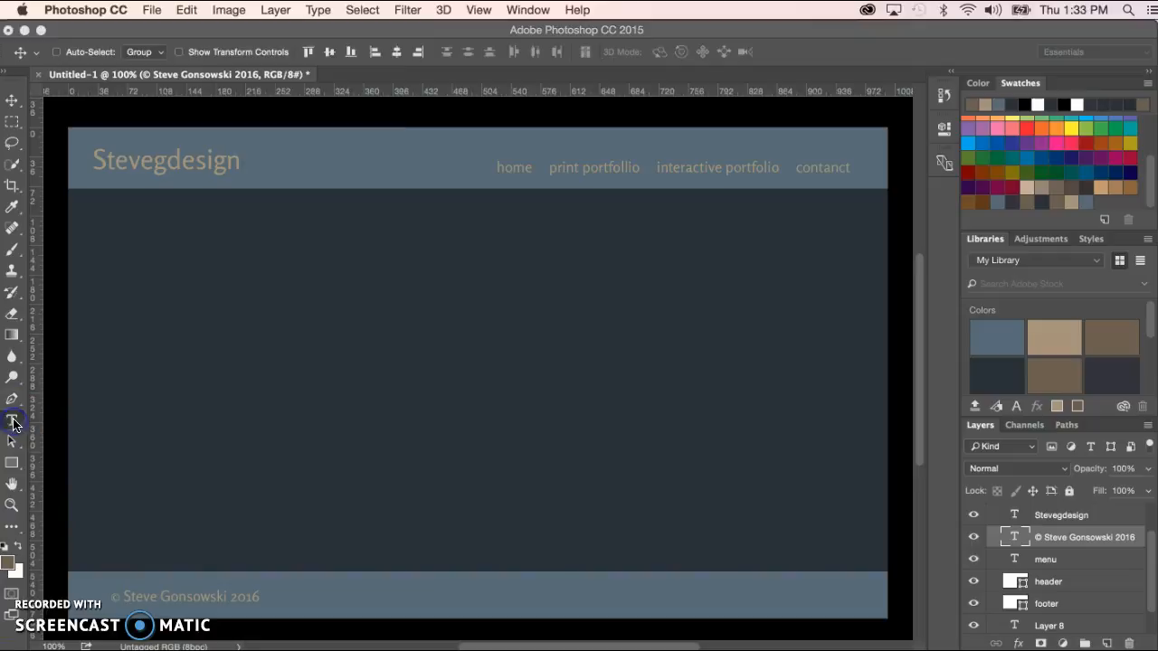
pyautogui.moveTo(326, 271); pyautogui.dragTo(630, 496)
pyautogui.click(360, 320)
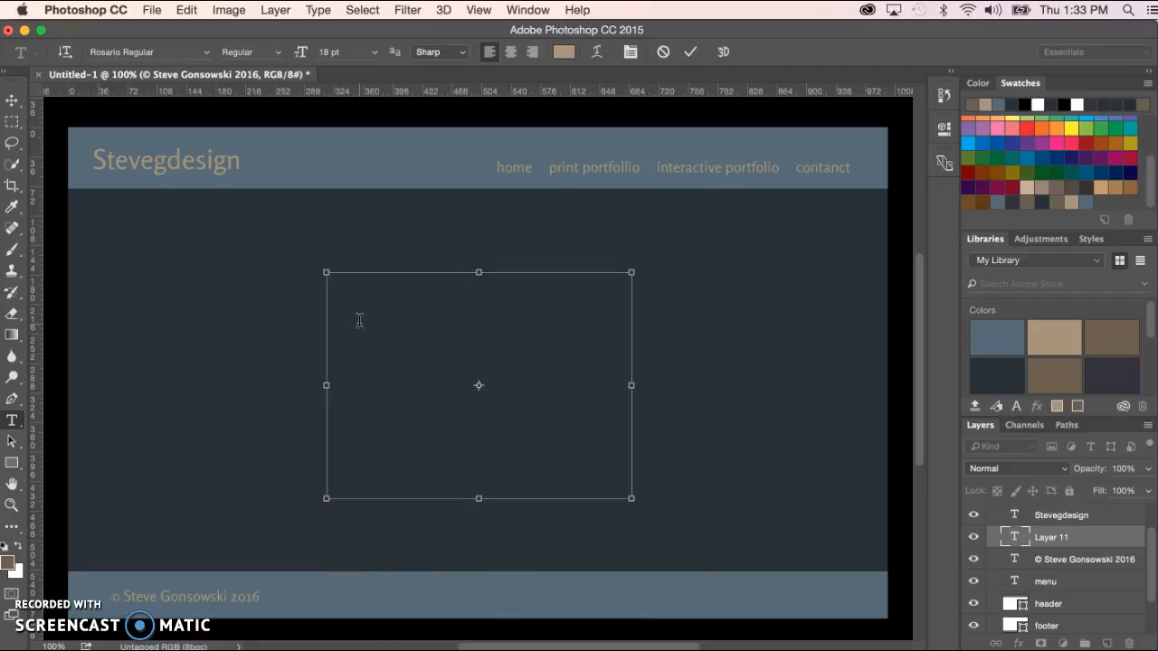
pyautogui.write("My name is Steve Gonsowski and I design. I am a freelance graphic designer living and working in Southern California. I believe my strongest attribute is that I am a logical thinker. I do not start using ink or generating pixels until I know what you need as a client. If you are not sure what you need—together we will figure that out. Contact me and we'll get started.")
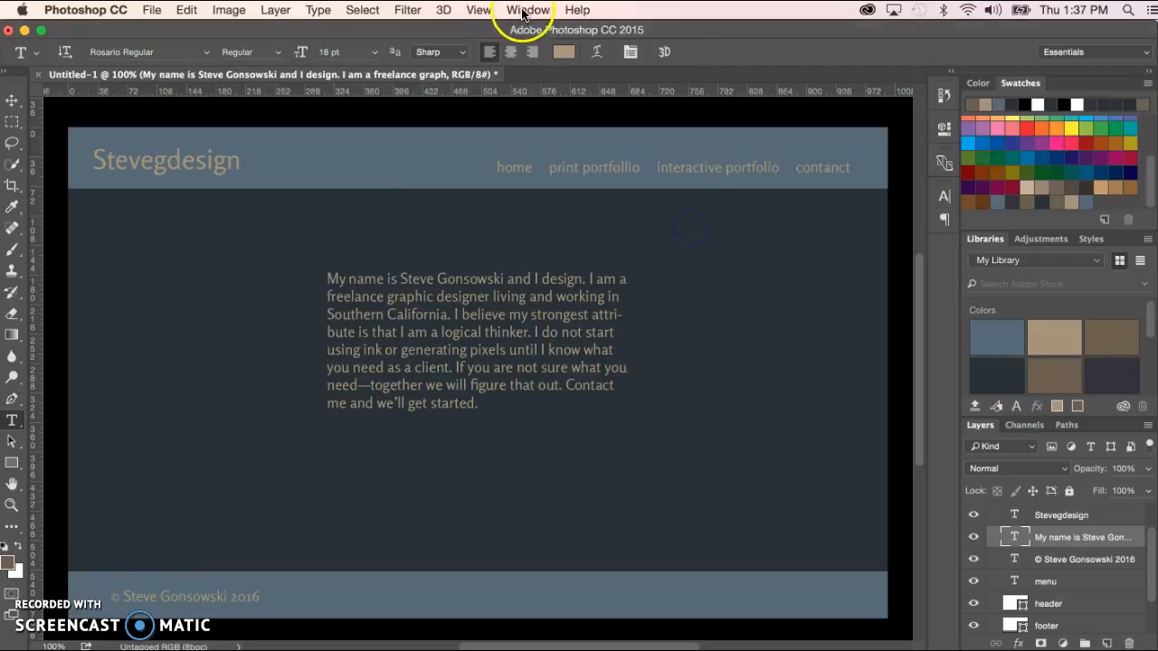
# Step: Open the Character settings for the introduction paragraph, and switch to Calculator to multiply 18 by 1.7 for its leading
pyautogui.click(526, 10)
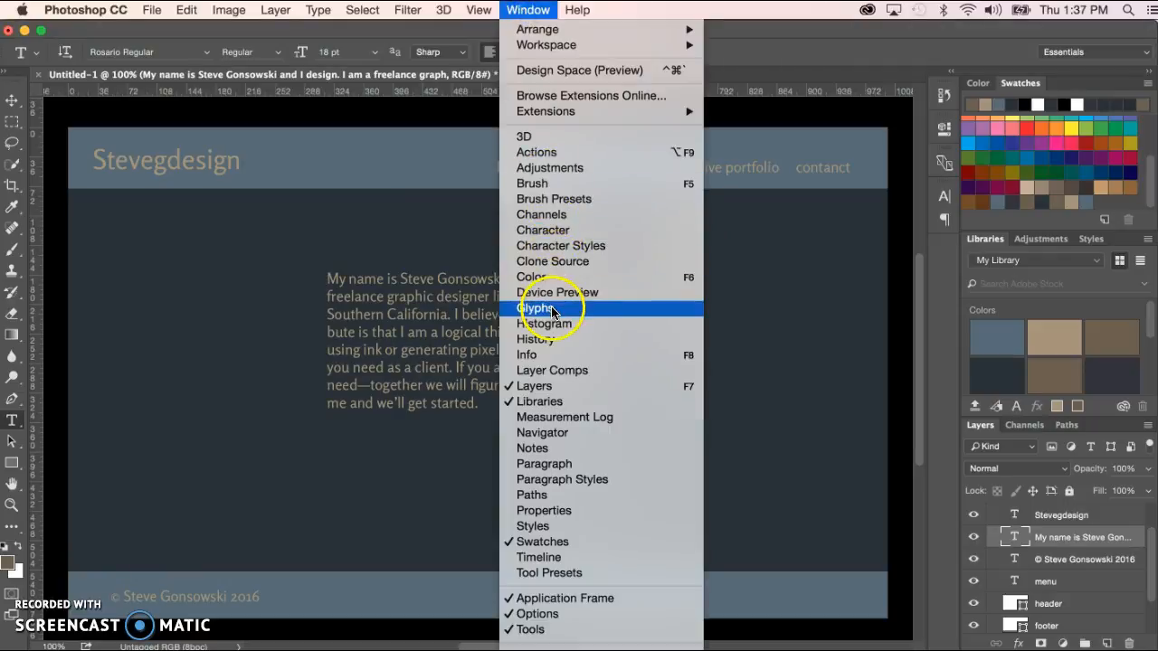
pyautogui.click(556, 229)
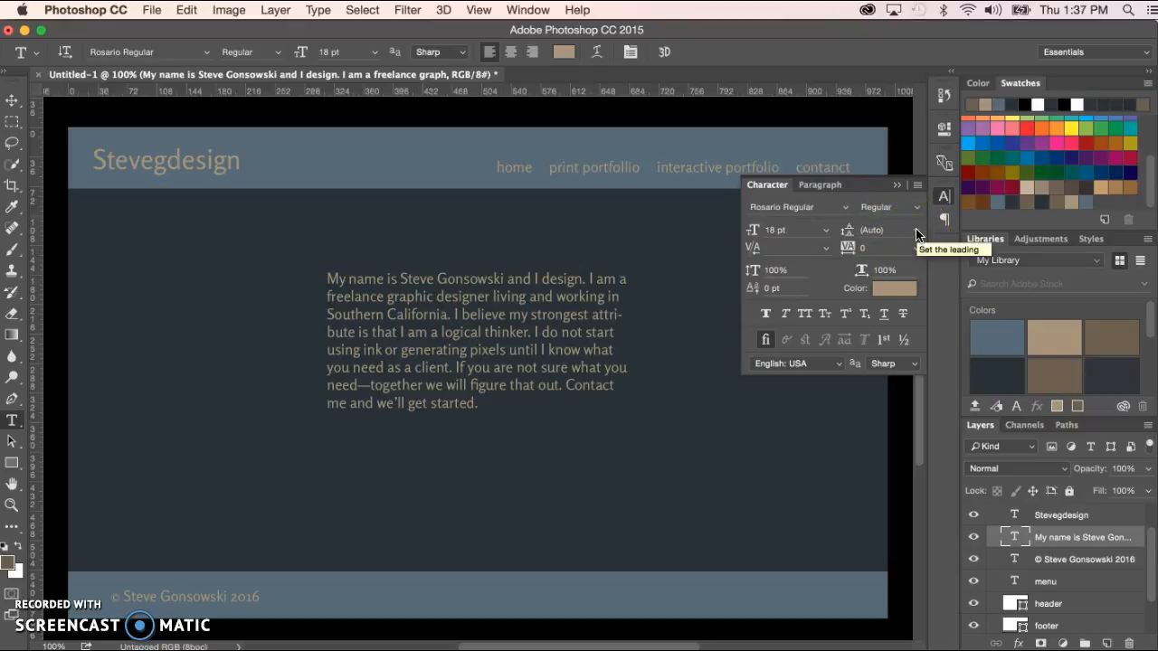
pyautogui.click(102, 636)
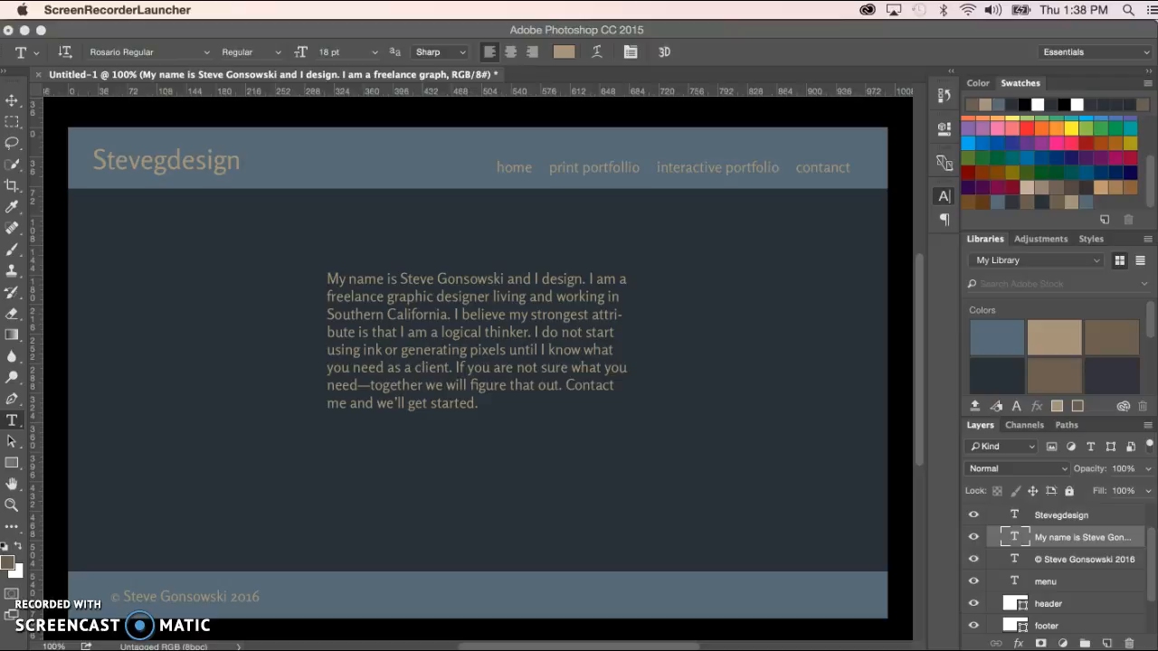
pyautogui.click(767, 485)
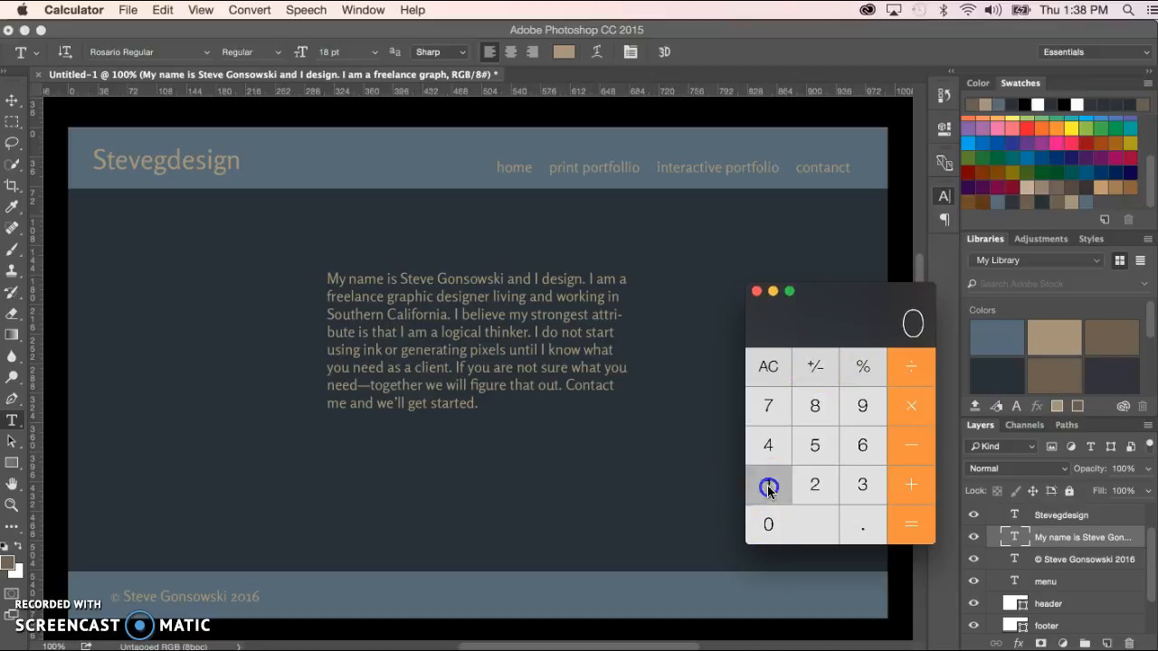
pyautogui.click(817, 403)
pyautogui.click(908, 405)
pyautogui.click(774, 485)
pyautogui.click(861, 529)
pyautogui.click(776, 411)
pyautogui.click(896, 520)
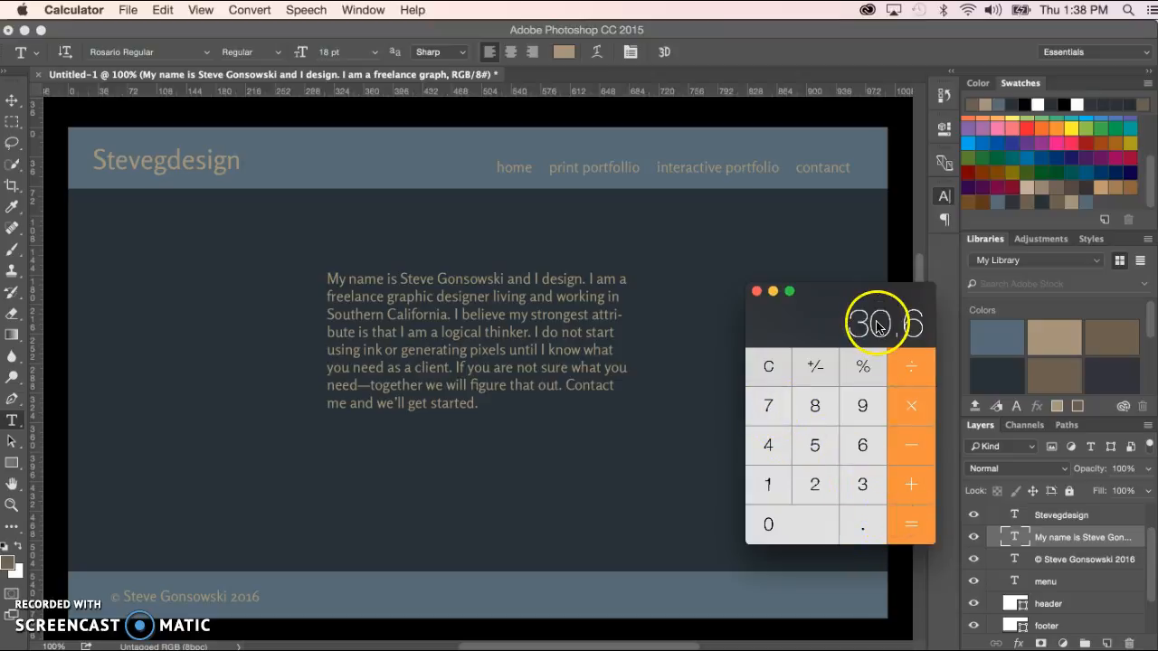
# Step: Return to Photoshop and set the introduction paragraph's leading to 30 pt
pyautogui.click(493, 438)
pyautogui.click(875, 230)
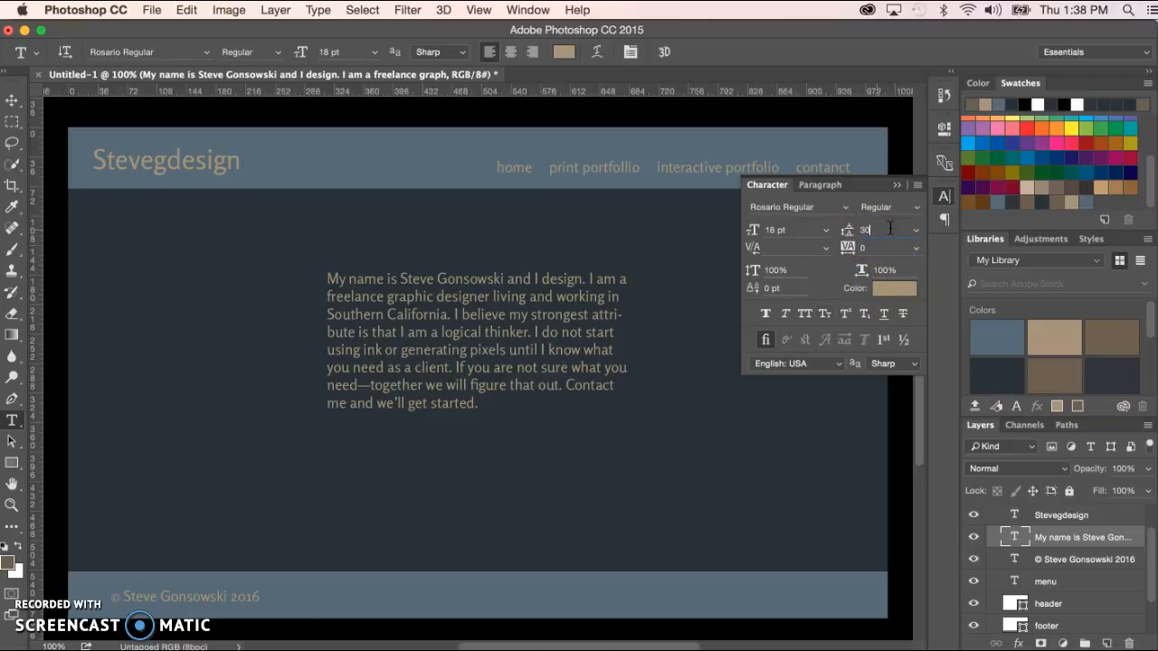
pyautogui.write('30')
pyautogui.press('Return')
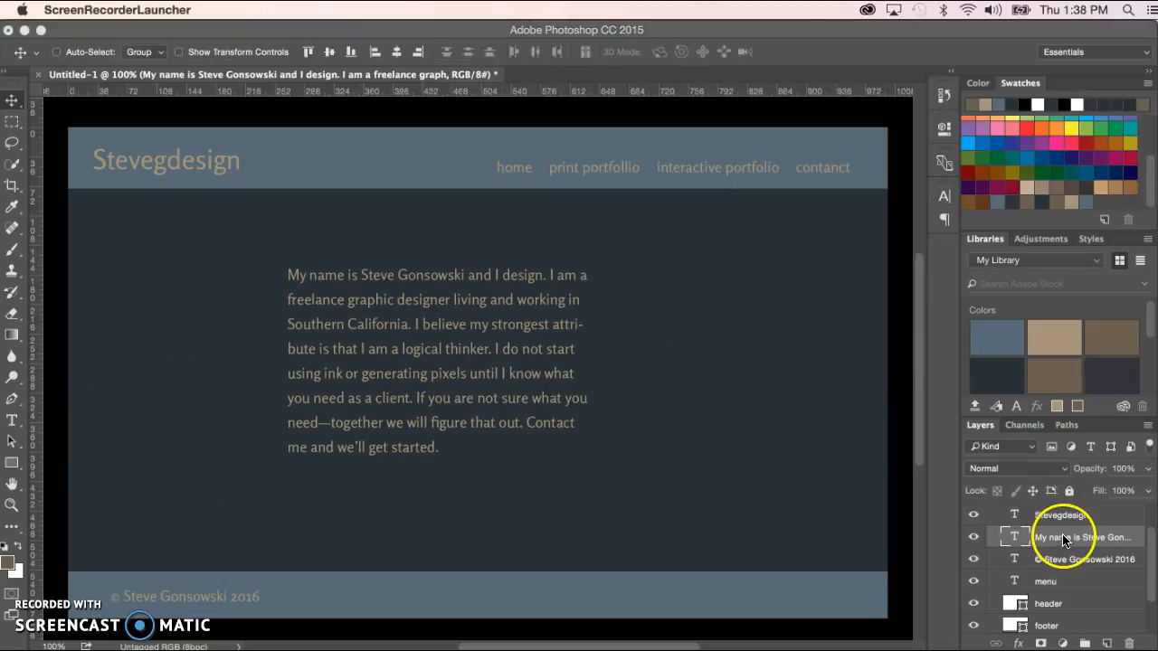
# Step: Center the introduction paragraph layer horizontally on the page and place it slightly higher in the dark content area
pyautogui.click(1063, 516)
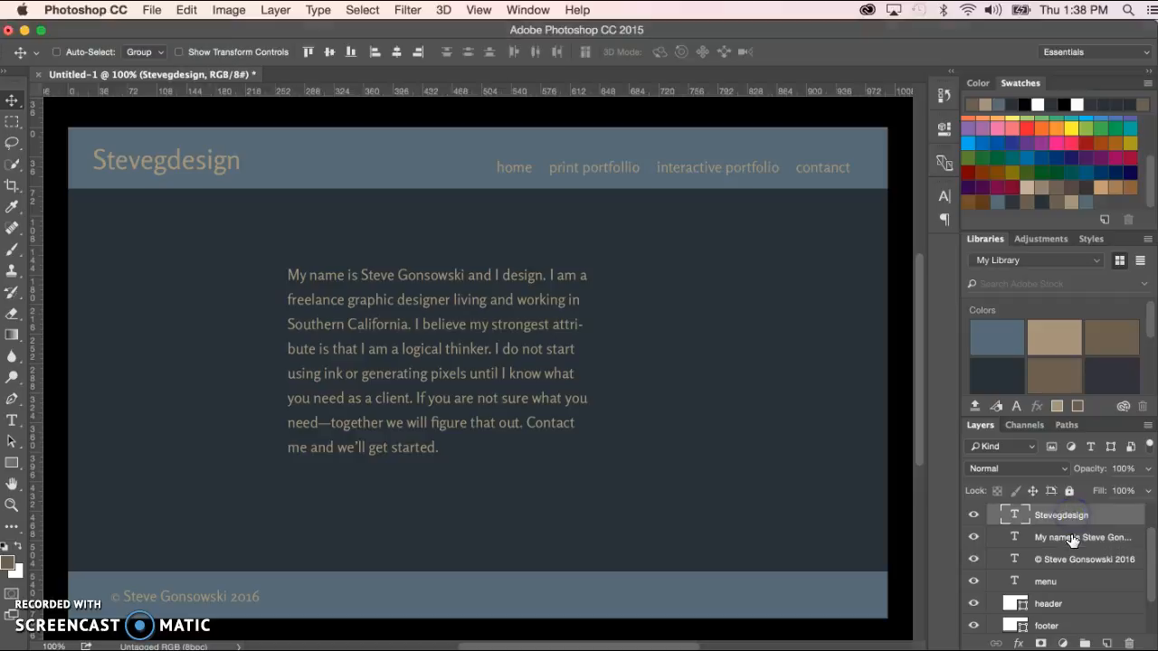
pyautogui.click(1071, 539)
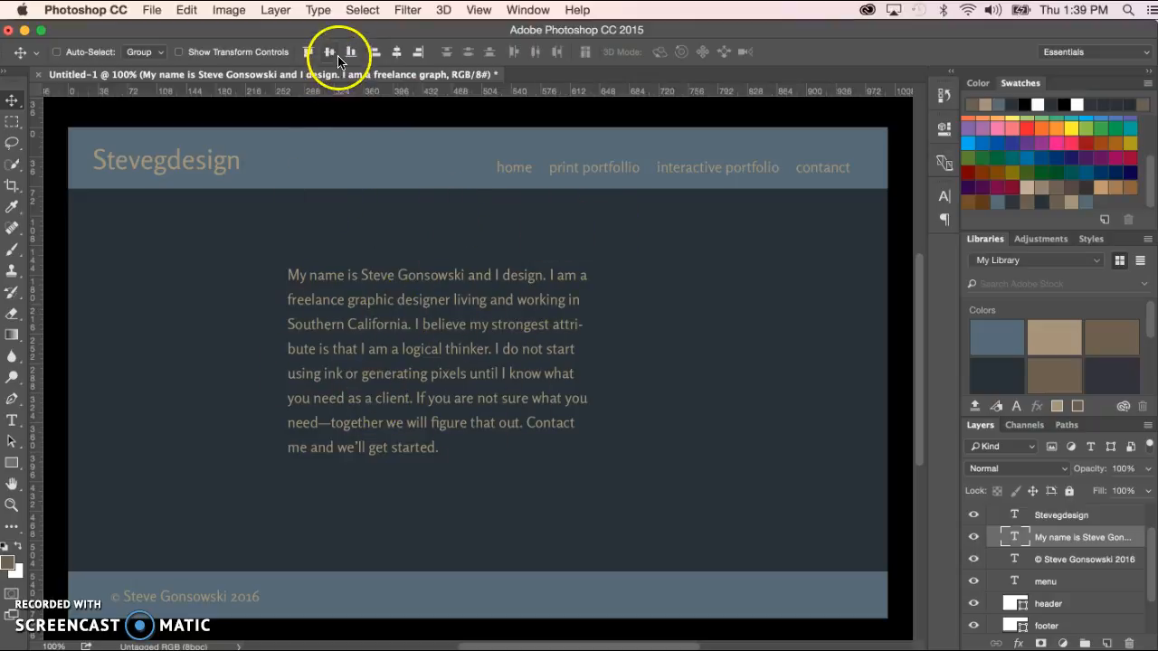
pyautogui.click(397, 52)
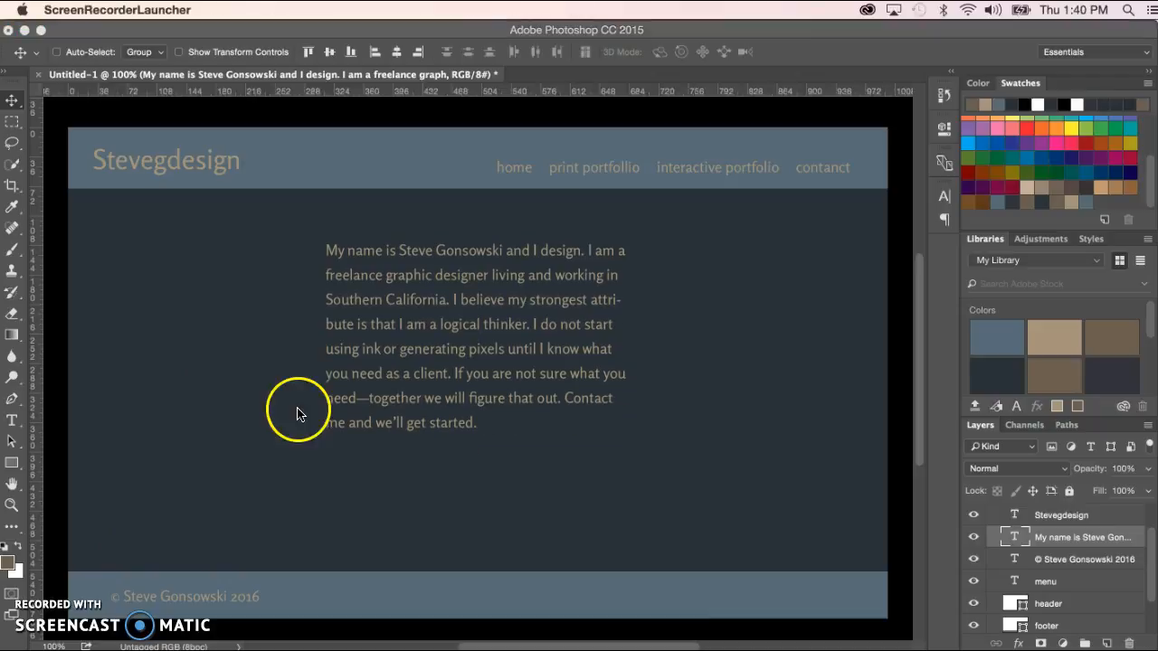
pyautogui.click(519, 283)
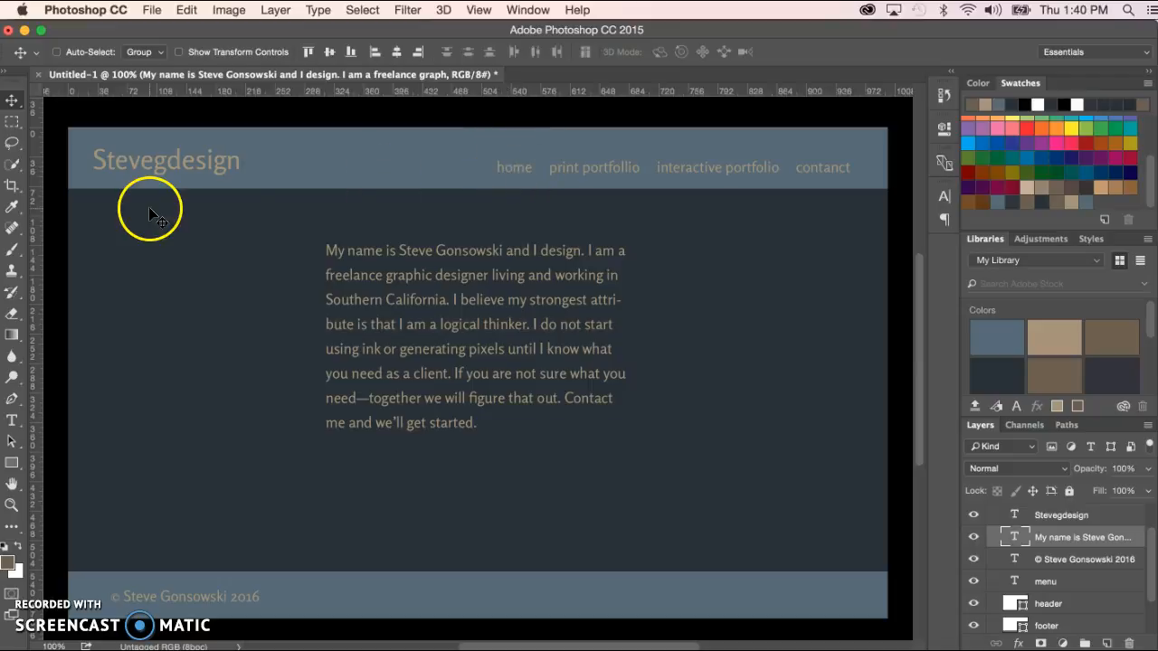
# Step: Recolor the word "home" in the navigation menu with the dark blue-gray swatch
pyautogui.click(11, 420)
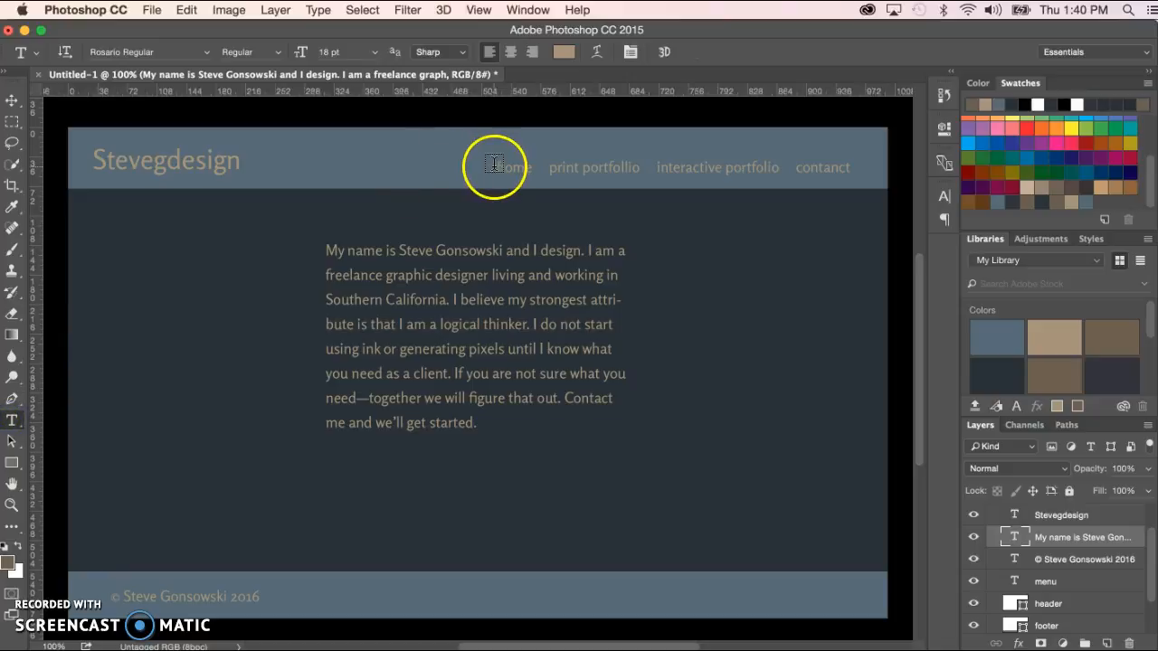
pyautogui.moveTo(497, 168); pyautogui.dragTo(534, 170)
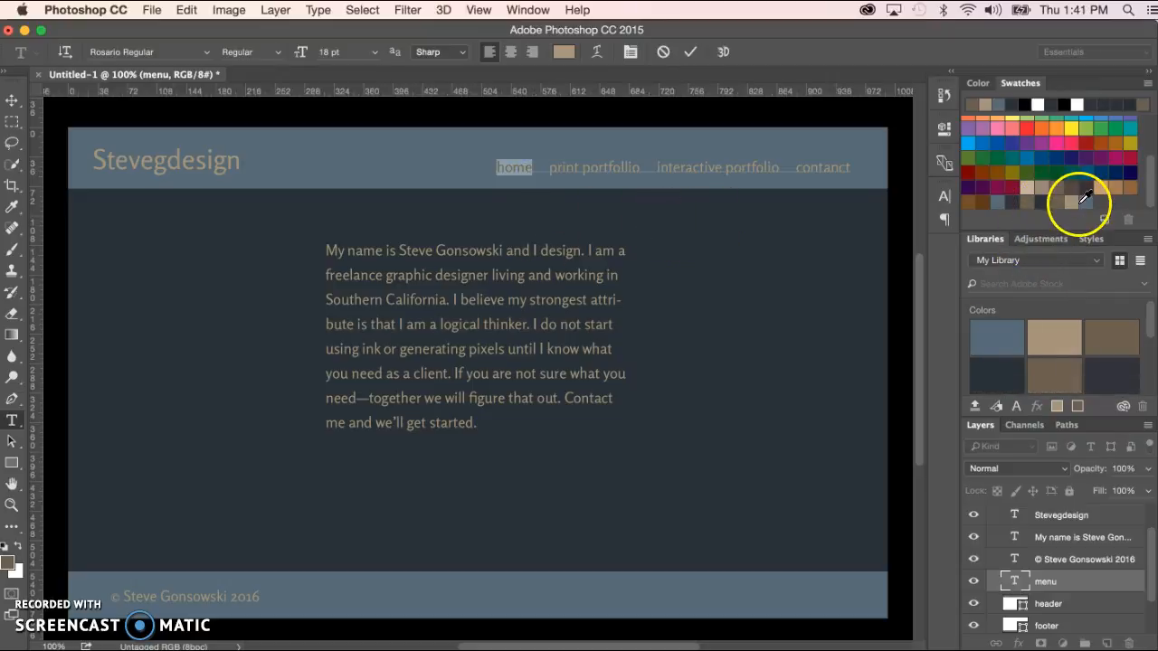
pyautogui.click(1046, 199)
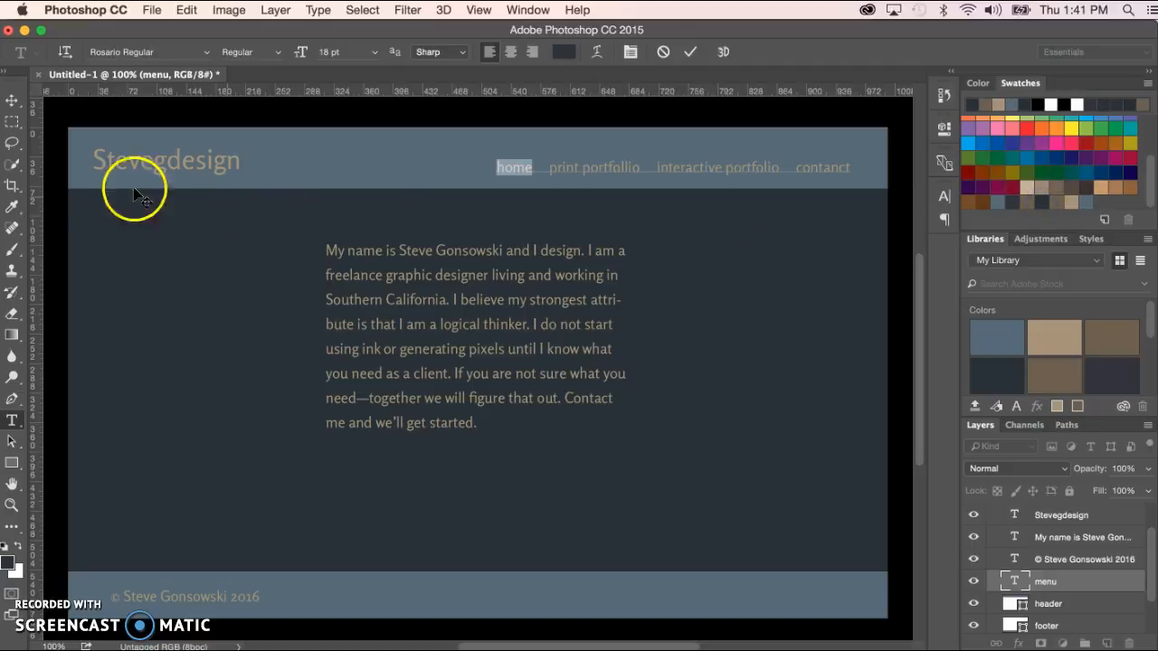
pyautogui.click(11, 100)
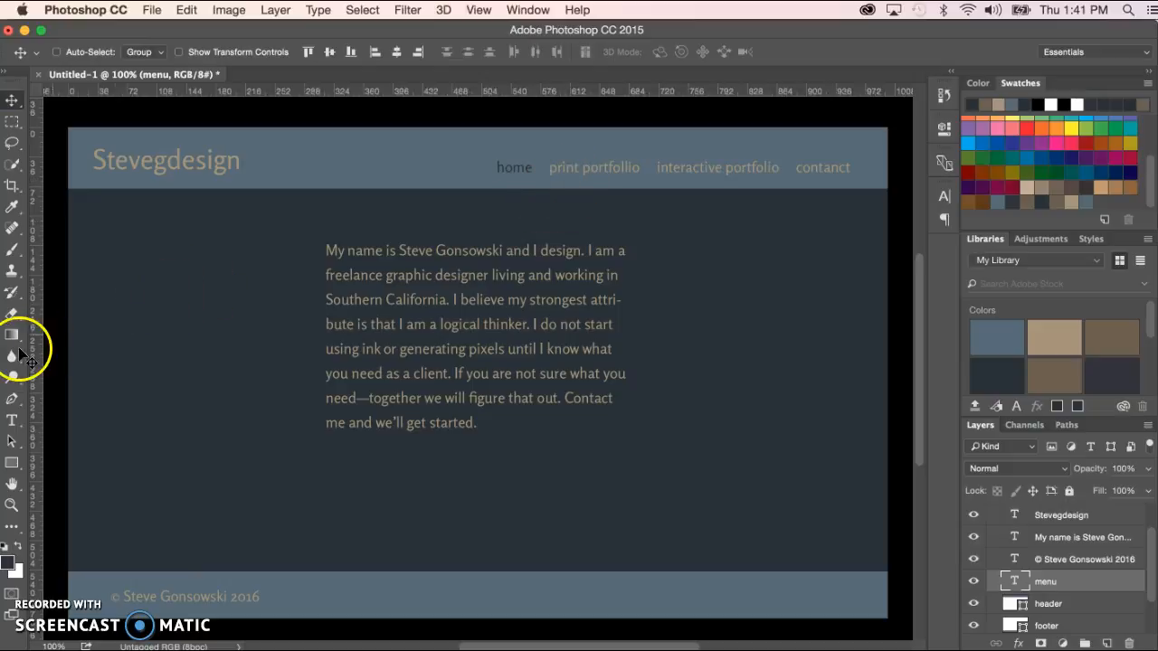
# Step: Recolor the entire footer copyright text with the same dark blue-gray swatch as the "home" menu item
pyautogui.click(12, 420)
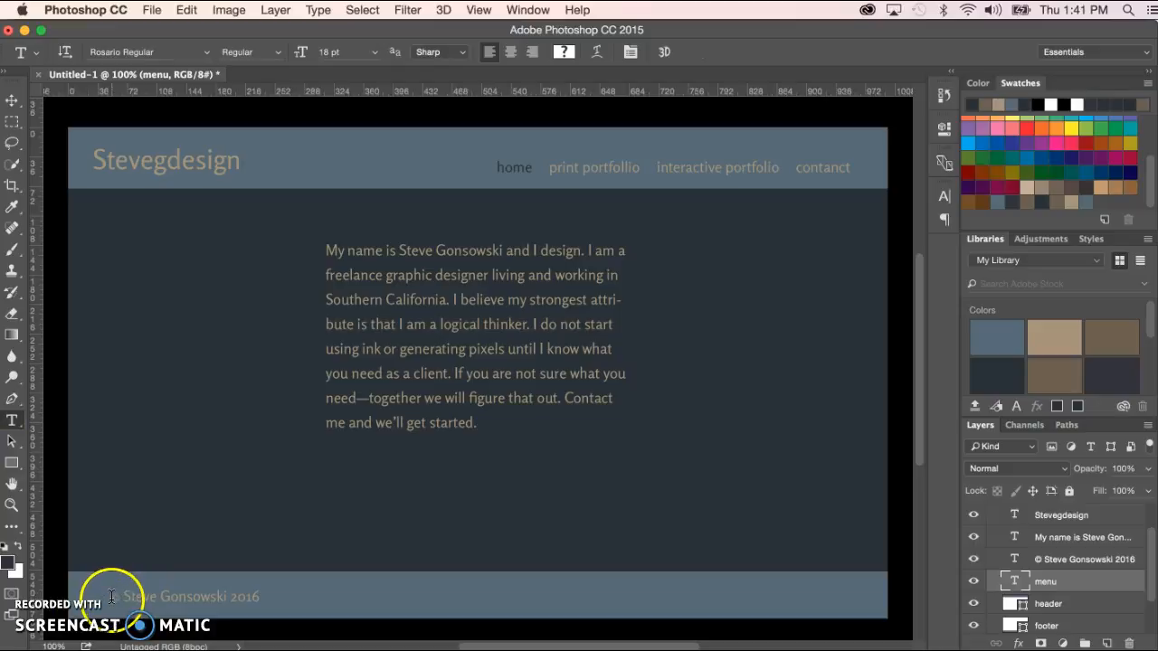
pyautogui.moveTo(107, 597); pyautogui.dragTo(269, 597)
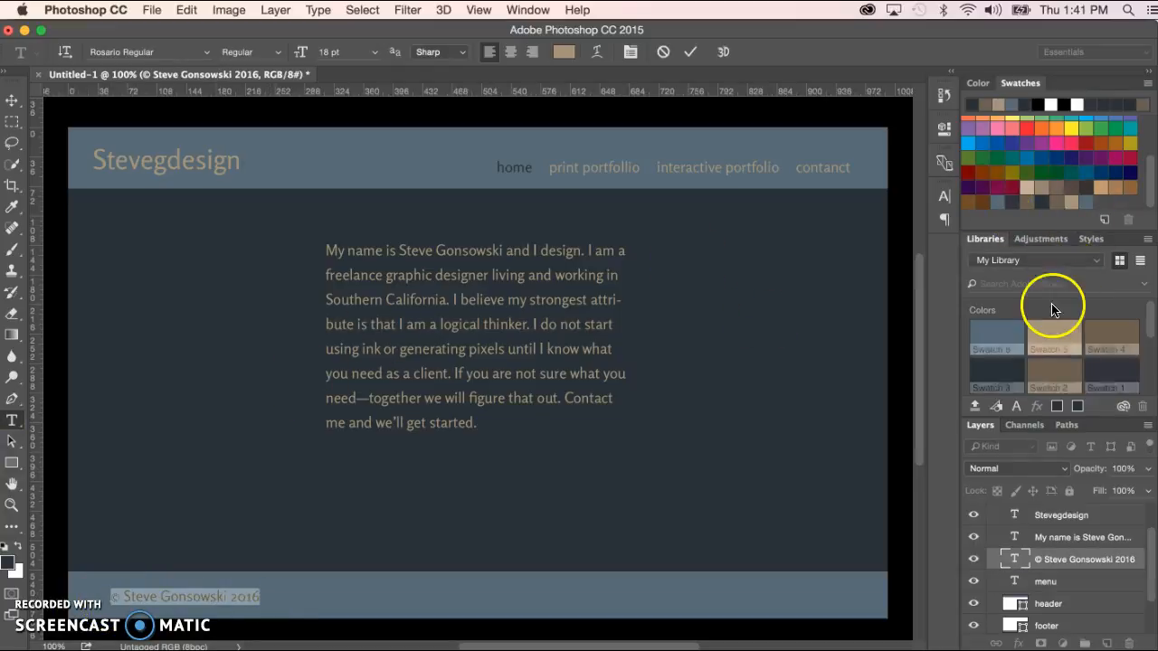
pyautogui.click(1048, 203)
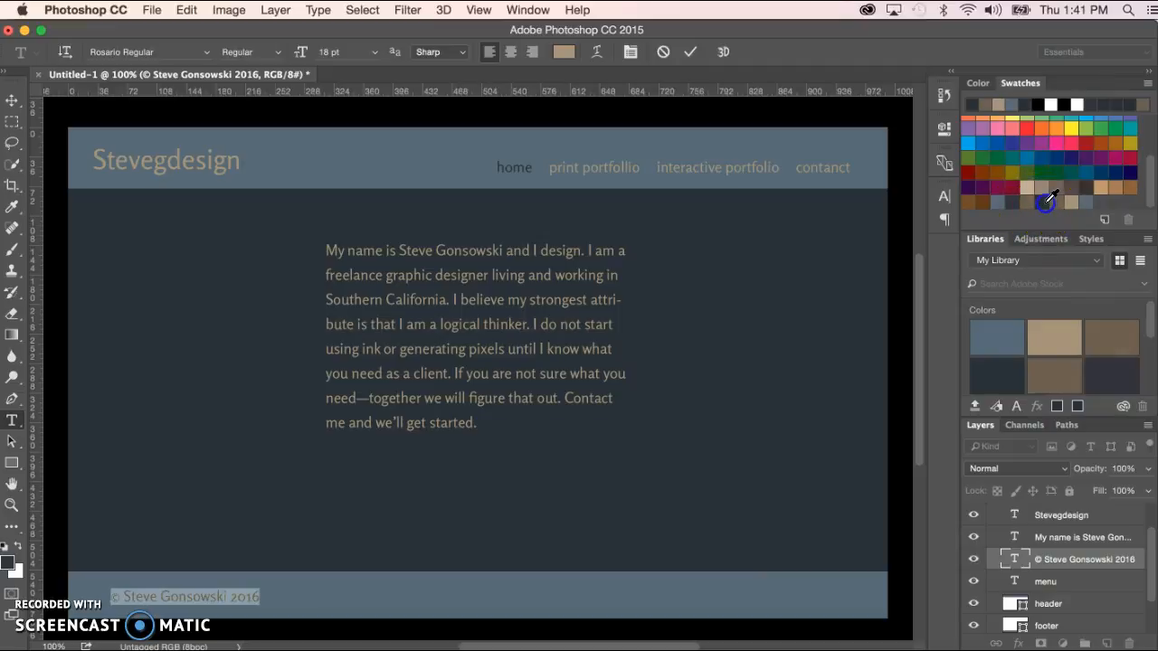
pyautogui.click(11, 100)
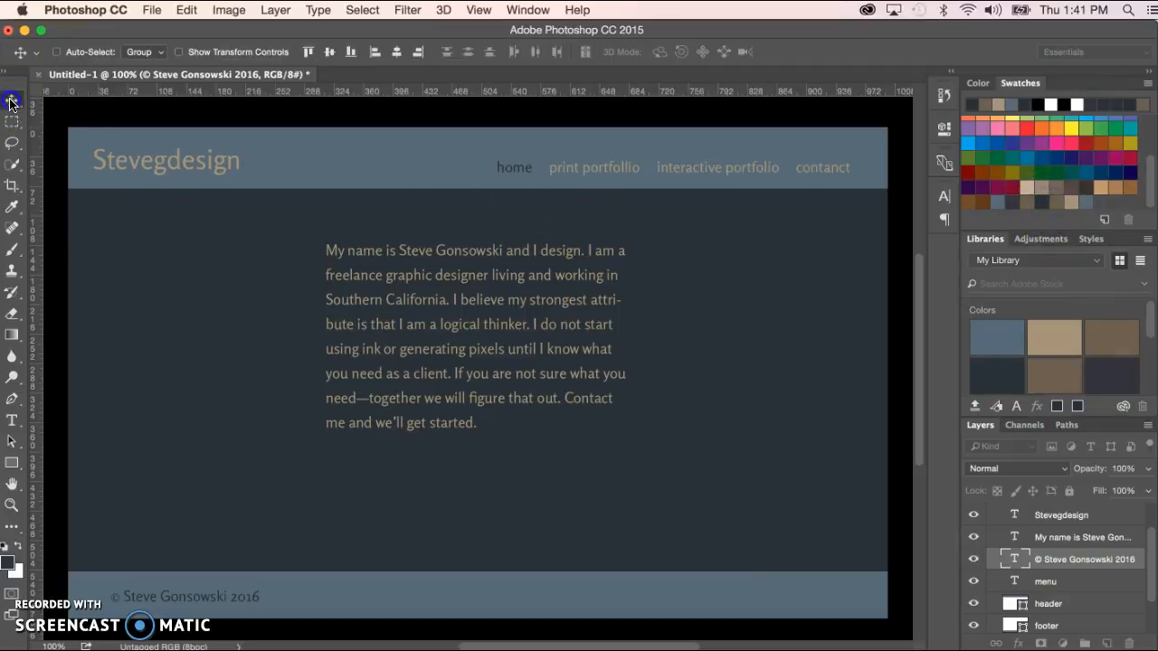
pyautogui.click(164, 323)
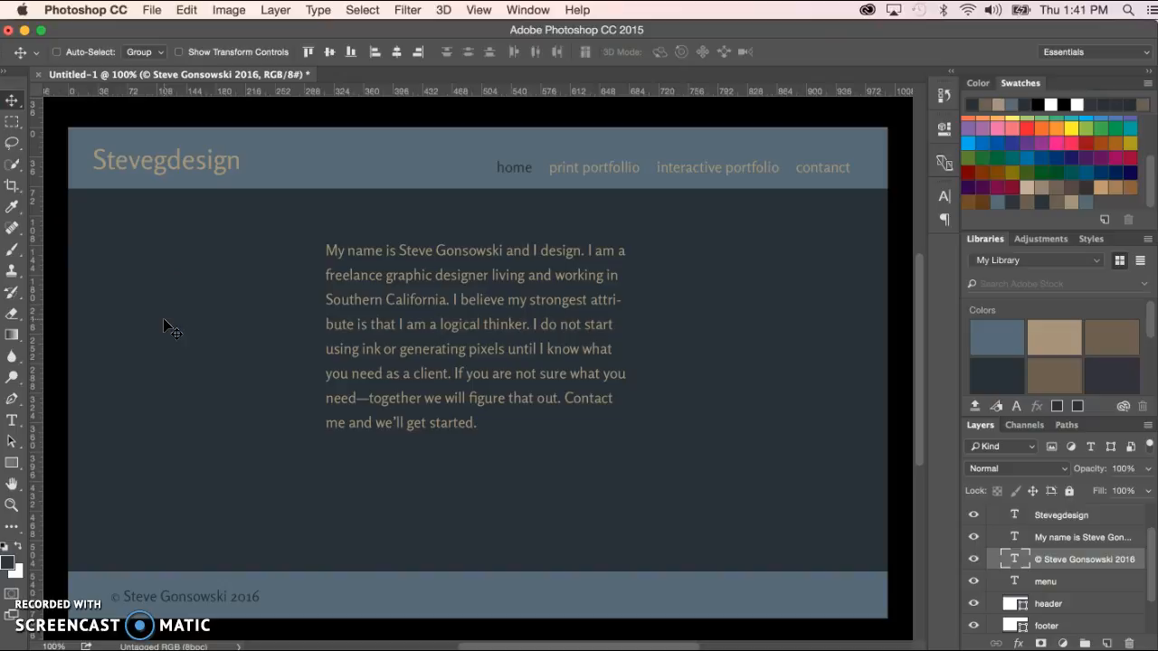
pyautogui.click(215, 325)
pyautogui.click(178, 598)
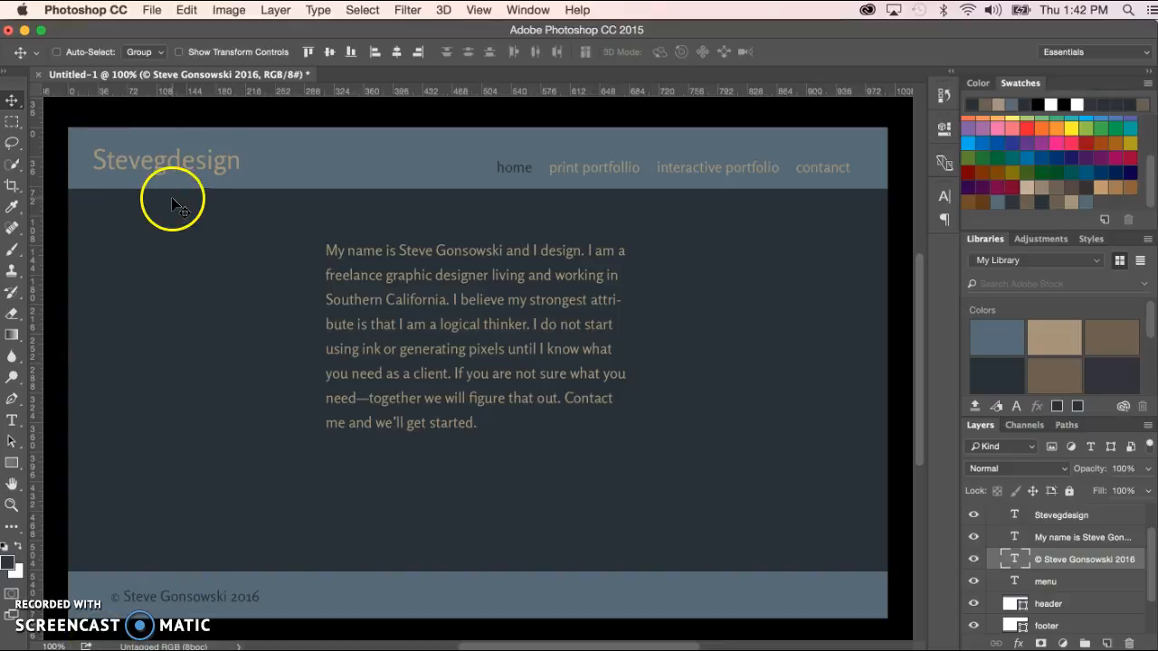
# Step: Turn on Auto-Select and align the left edges of the footer copyright line and the "Stevegdesign" title
pyautogui.click(213, 604)
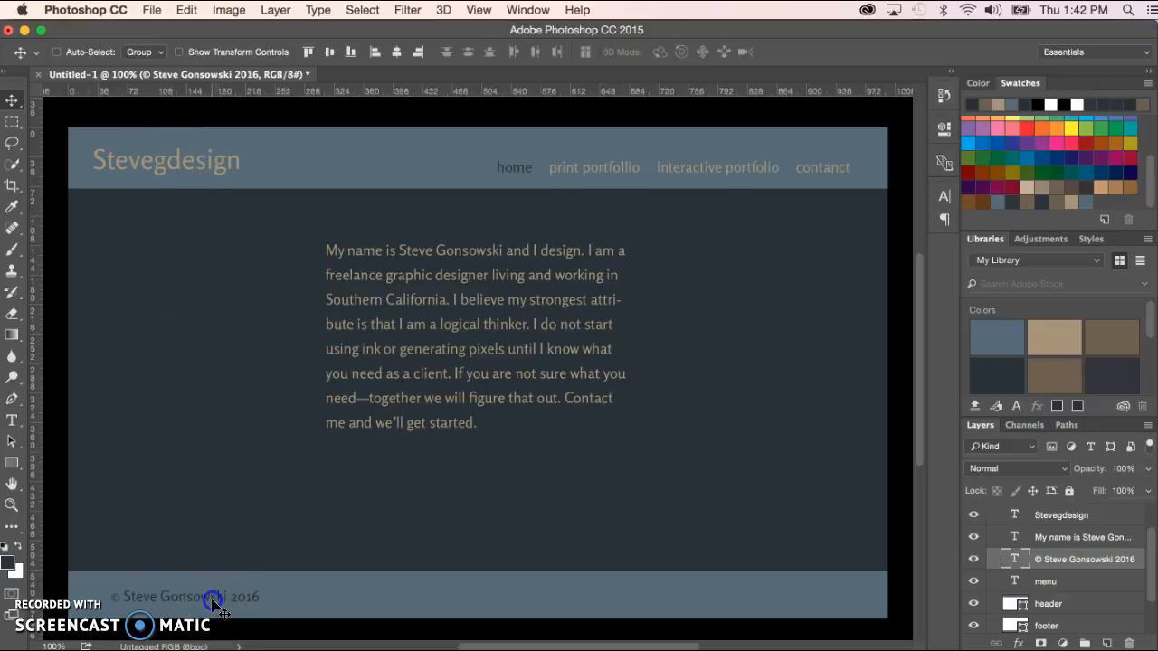
pyautogui.moveTo(212, 600); pyautogui.dragTo(487, 598)
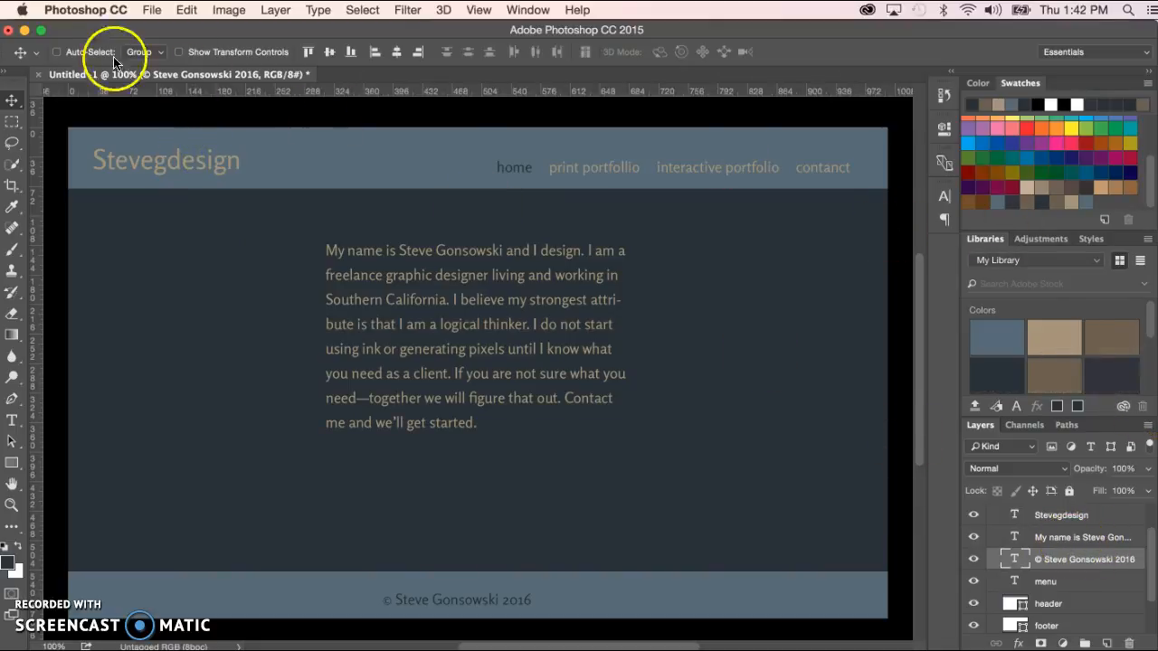
pyautogui.click(56, 52)
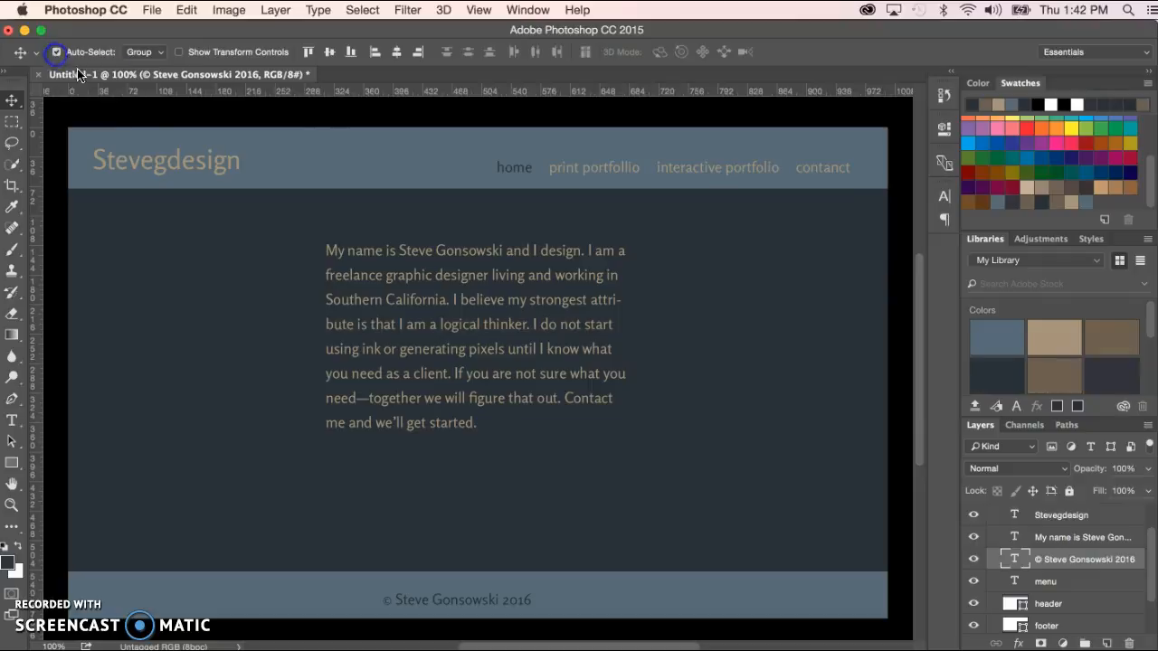
pyautogui.keyDown('shift'); pyautogui.click(179, 163); pyautogui.keyUp('shift')
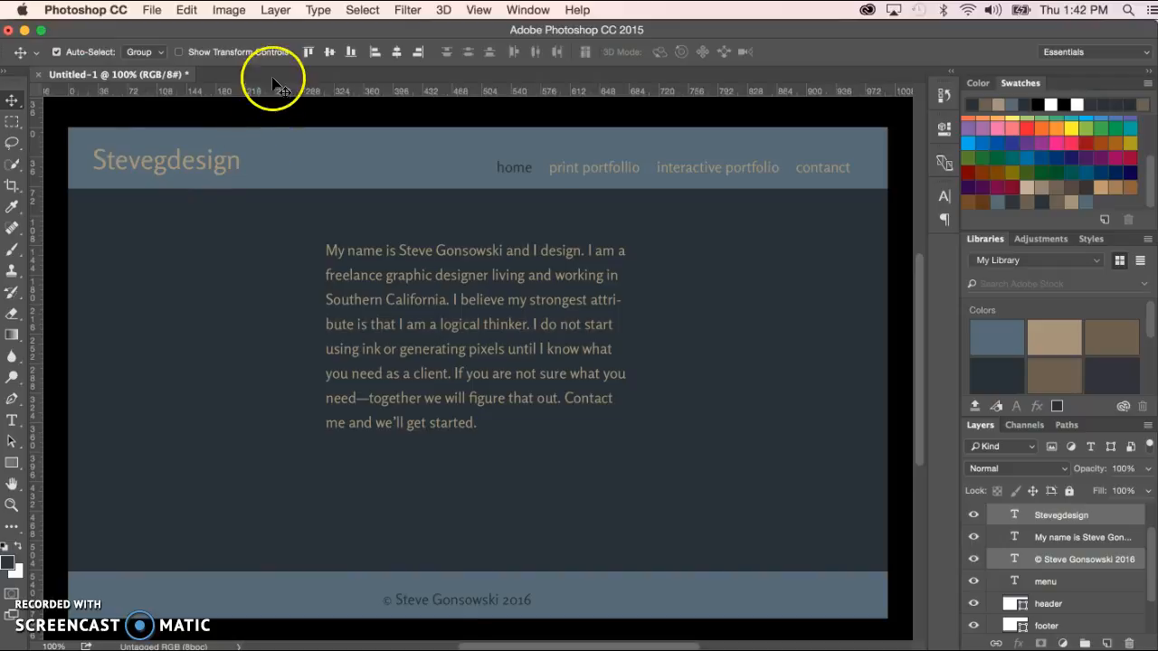
pyautogui.click(375, 53)
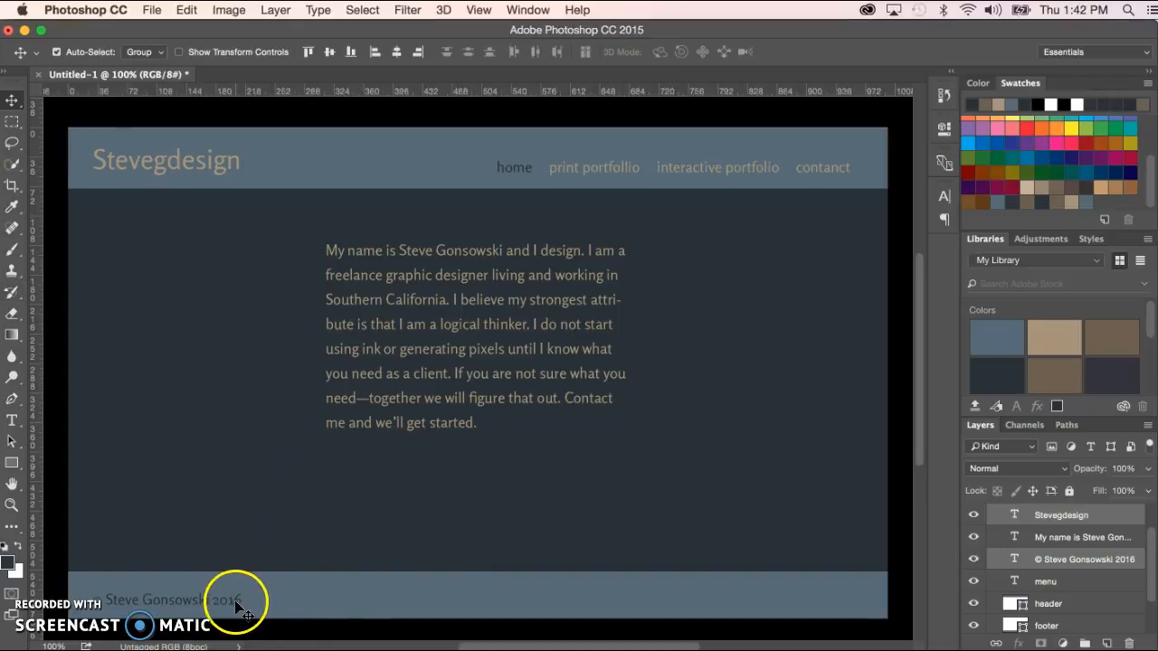
# Step: Set the footer bar's height to 90 px and move the bar down to the page's lower edge
pyautogui.click(316, 608)
pyautogui.click(315, 604)
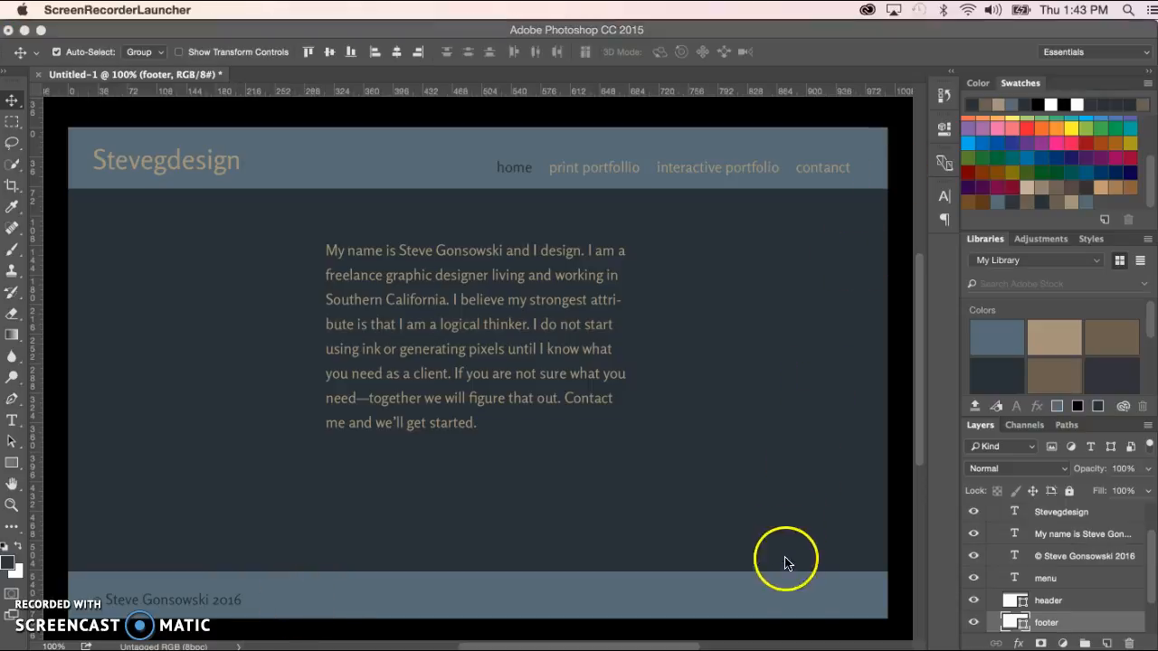
pyautogui.click(944, 131)
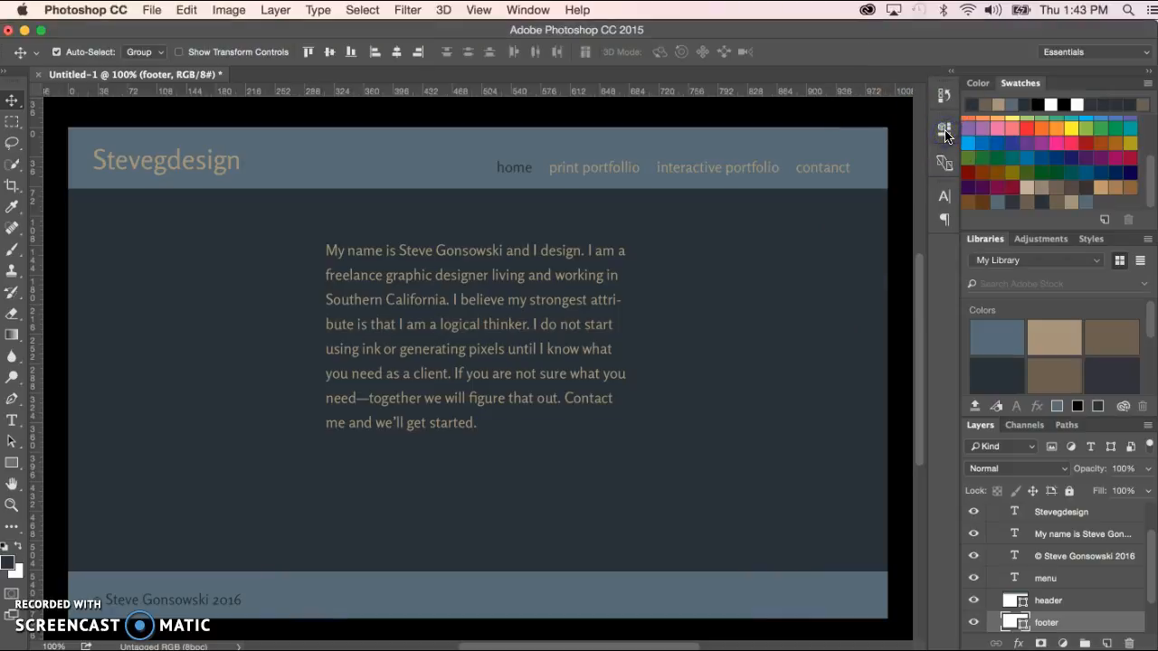
pyautogui.click(945, 133)
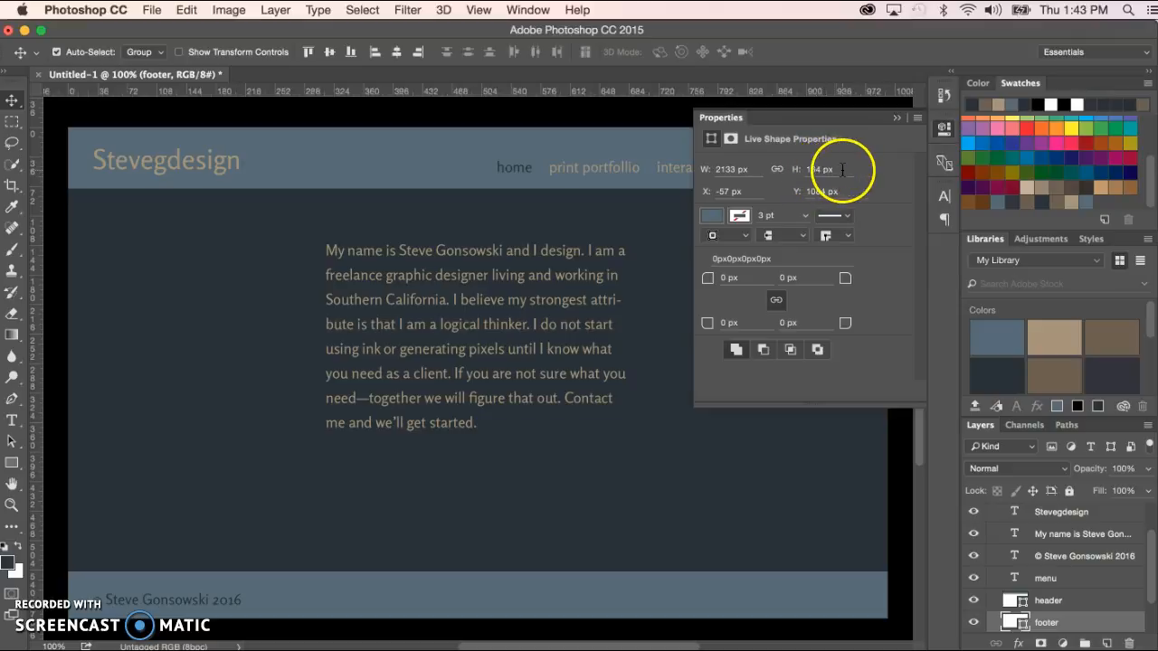
pyautogui.click(797, 170)
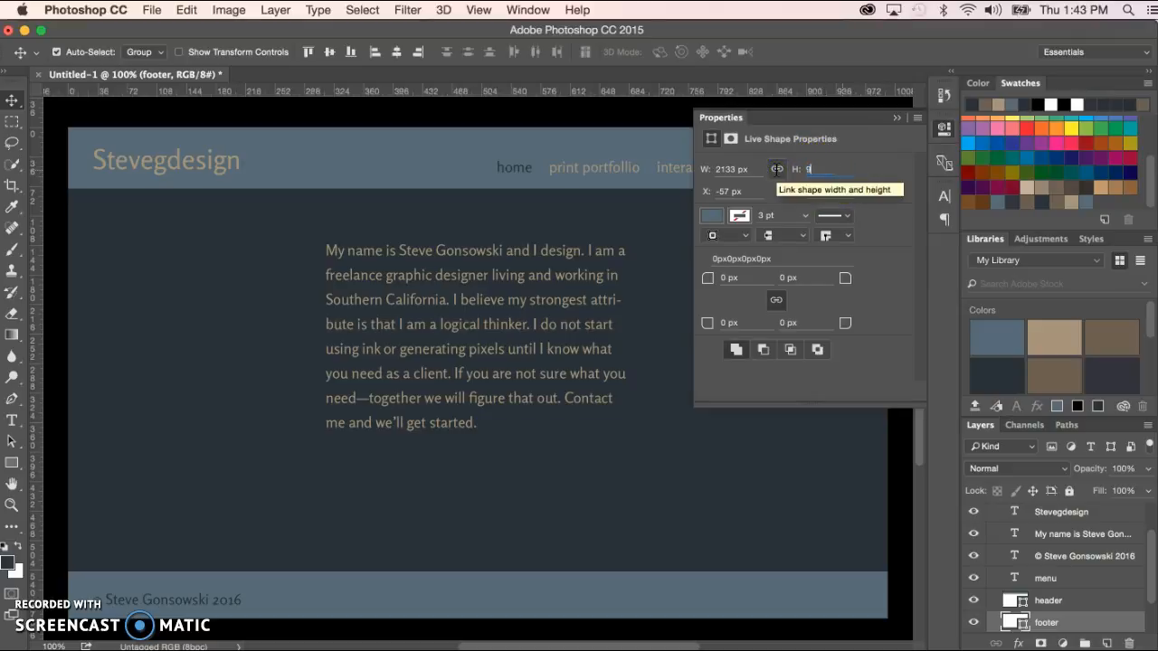
pyautogui.press('Return')
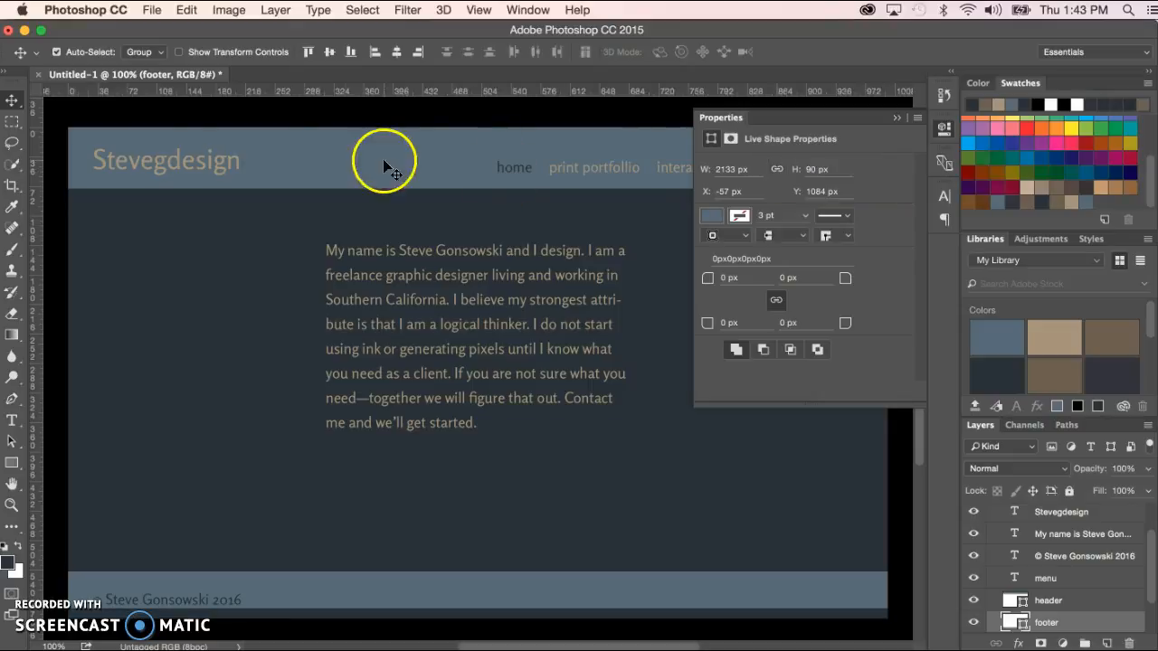
pyautogui.click(14, 104)
pyautogui.moveTo(354, 596); pyautogui.dragTo(353, 605)
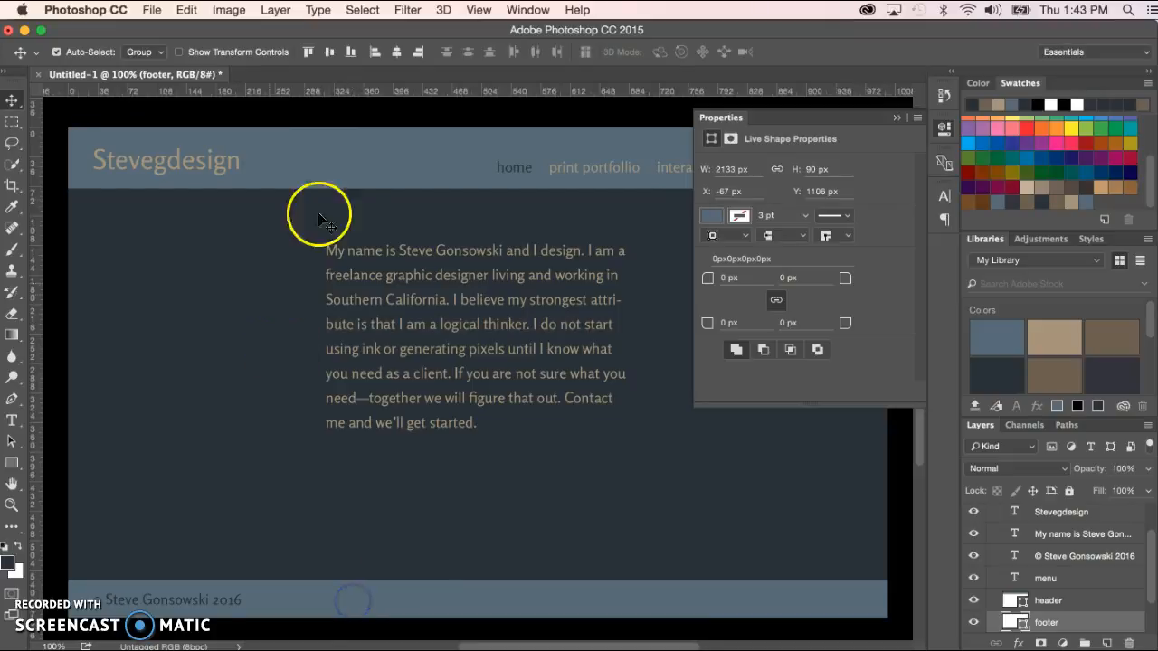
# Step: Reduce the height of the header bar slightly
pyautogui.click(364, 166)
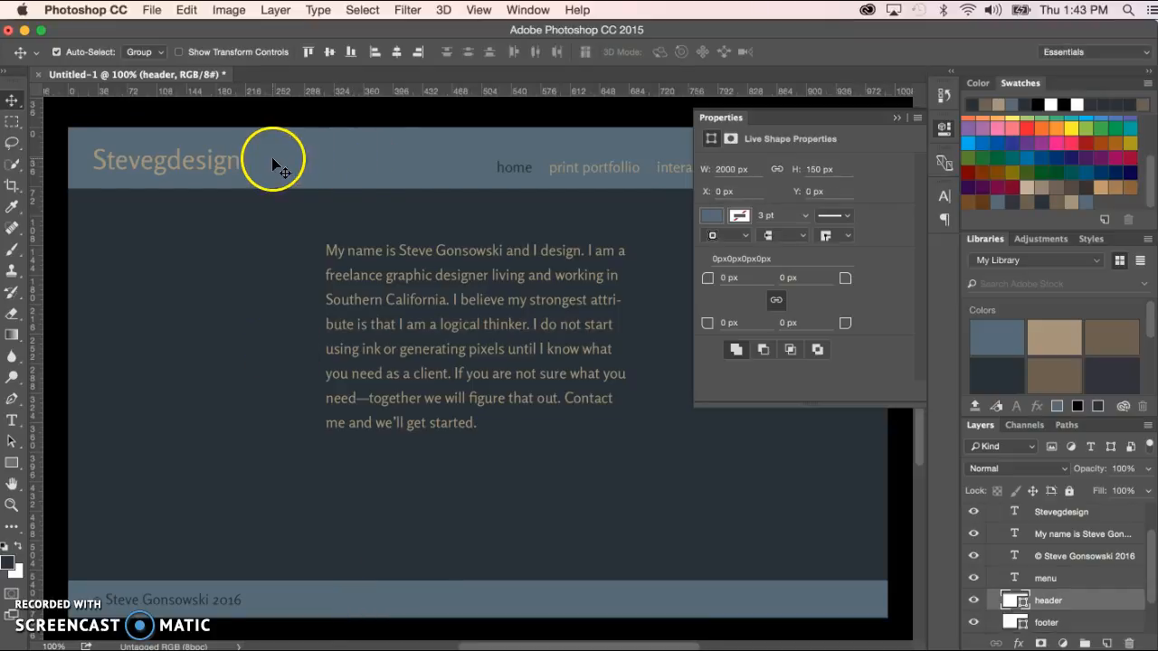
pyautogui.click(823, 169)
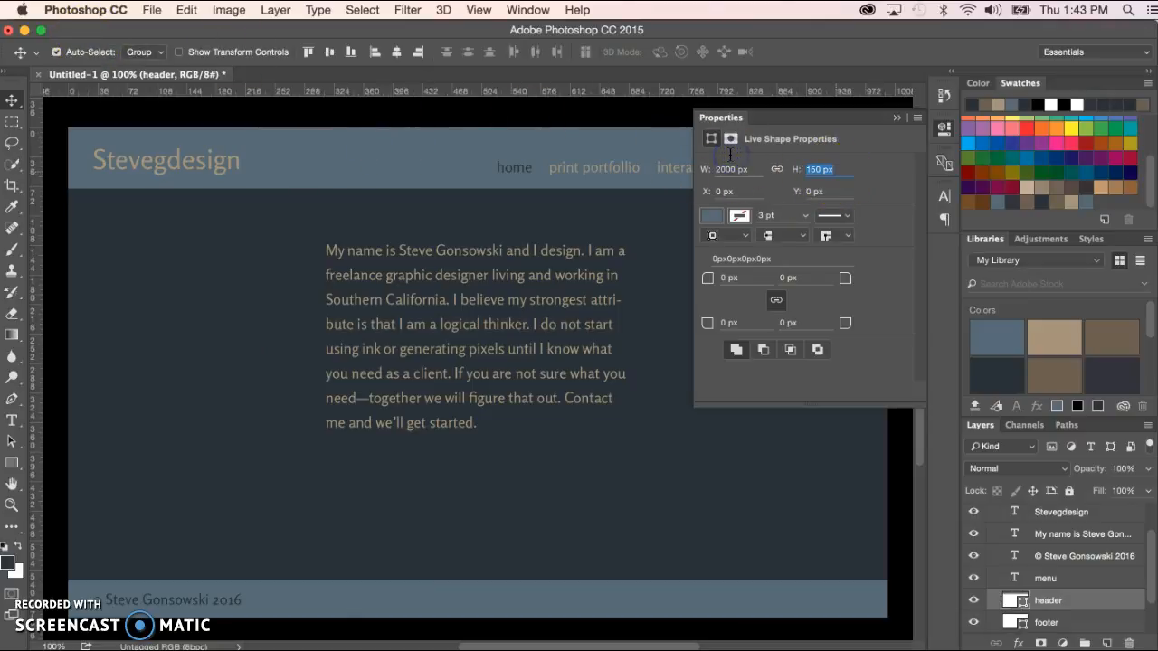
pyautogui.press('Return')
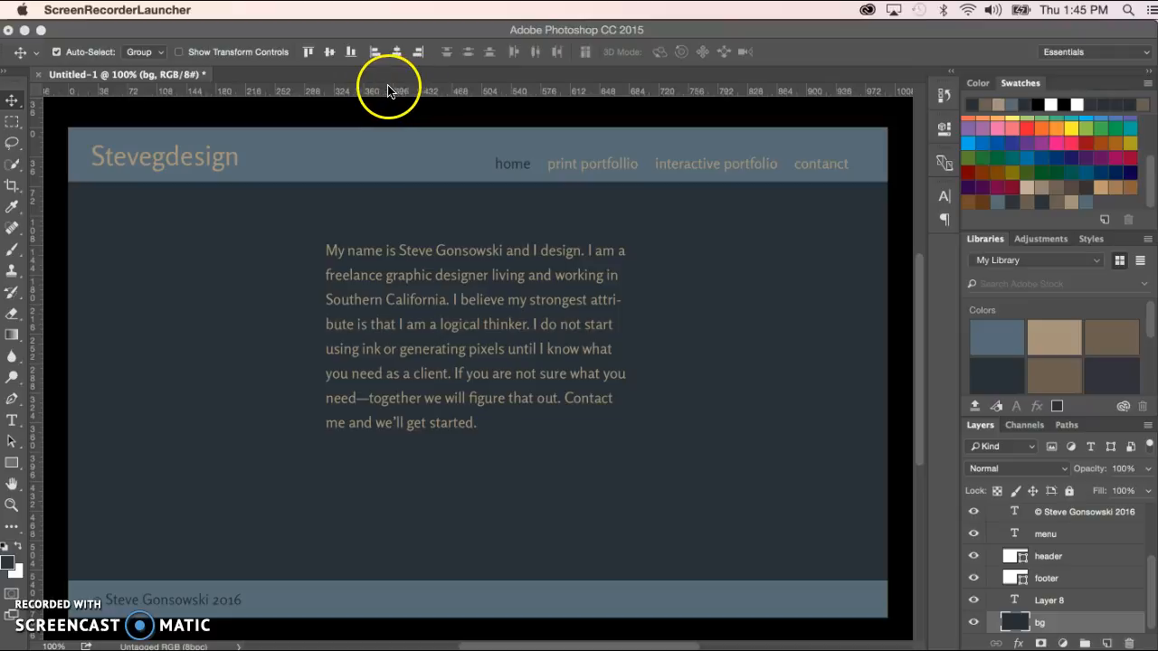
# Step: Hide the rulers and show them again
pyautogui.click(390, 95)
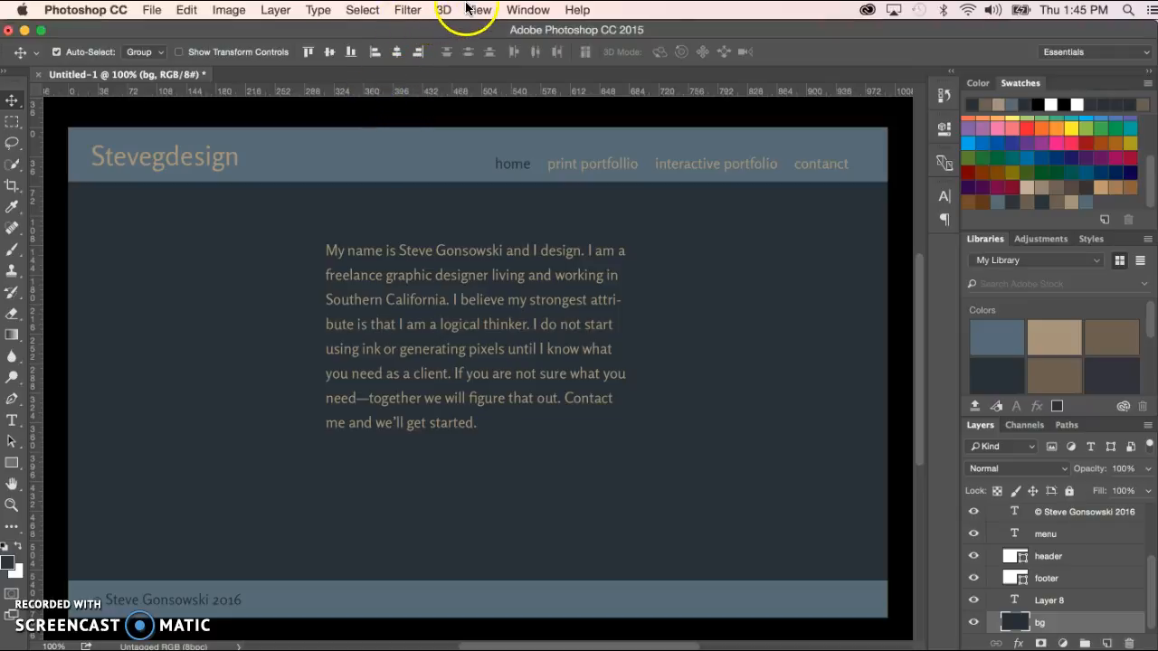
pyautogui.click(476, 10)
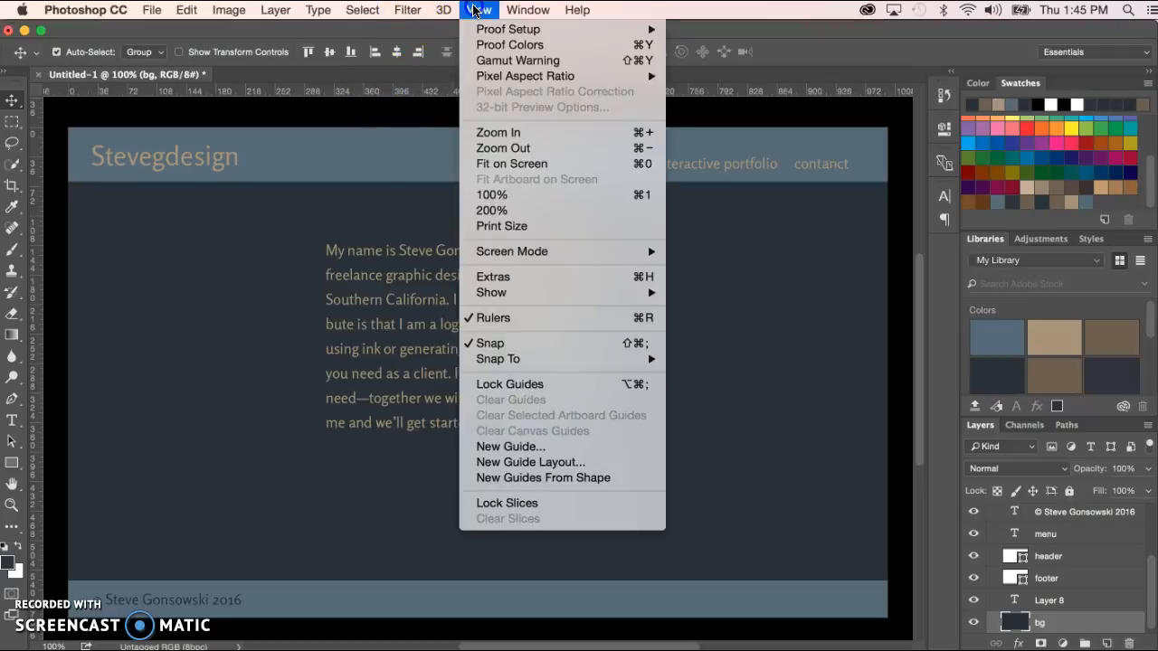
pyautogui.click(495, 316)
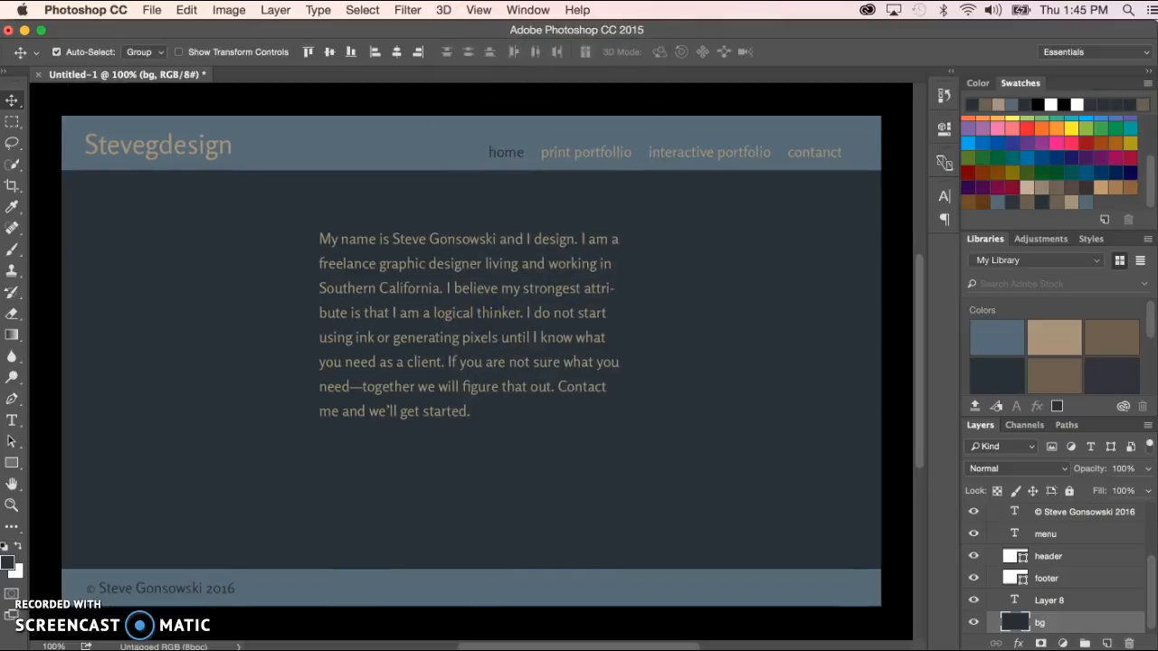
pyautogui.click(478, 10)
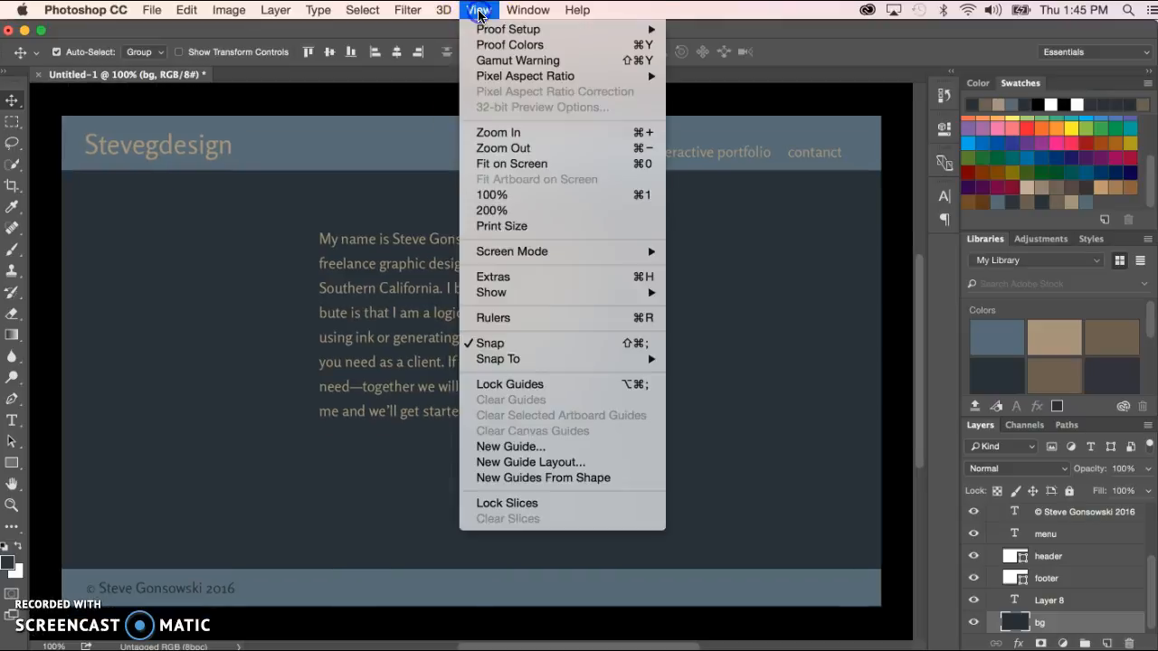
pyautogui.click(536, 315)
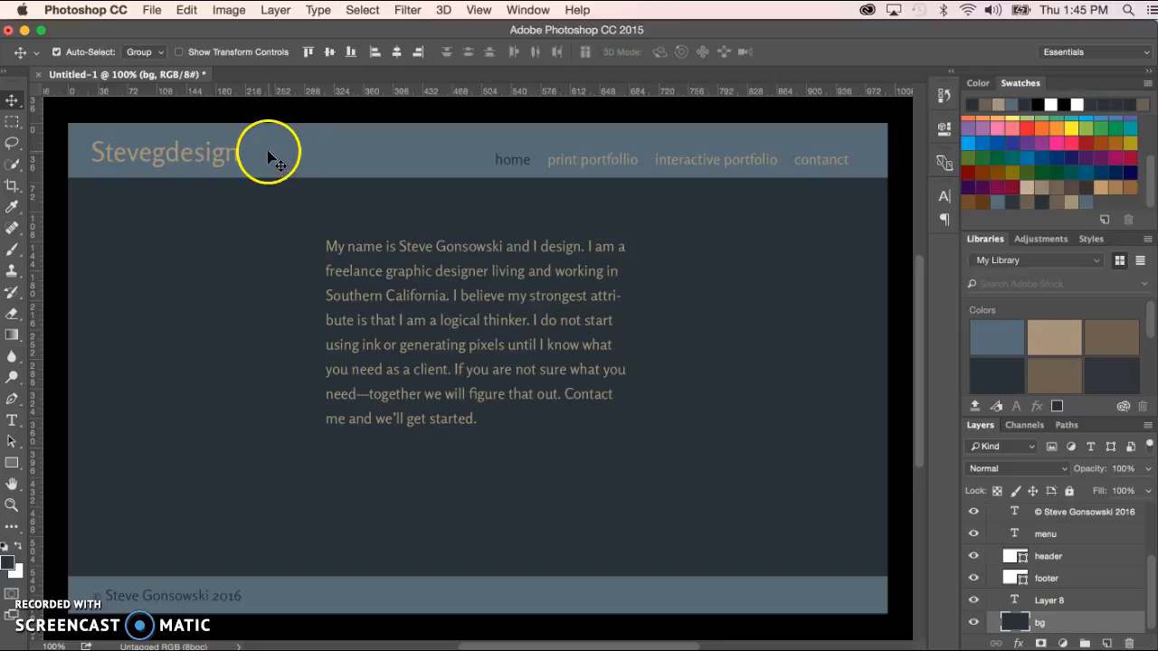
# Step: Place a horizontal guide through the header and a vertical guide at the title's left edge, and clear all guides
pyautogui.rightClick(290, 92)
pyautogui.moveTo(290, 92); pyautogui.dragTo(300, 164)
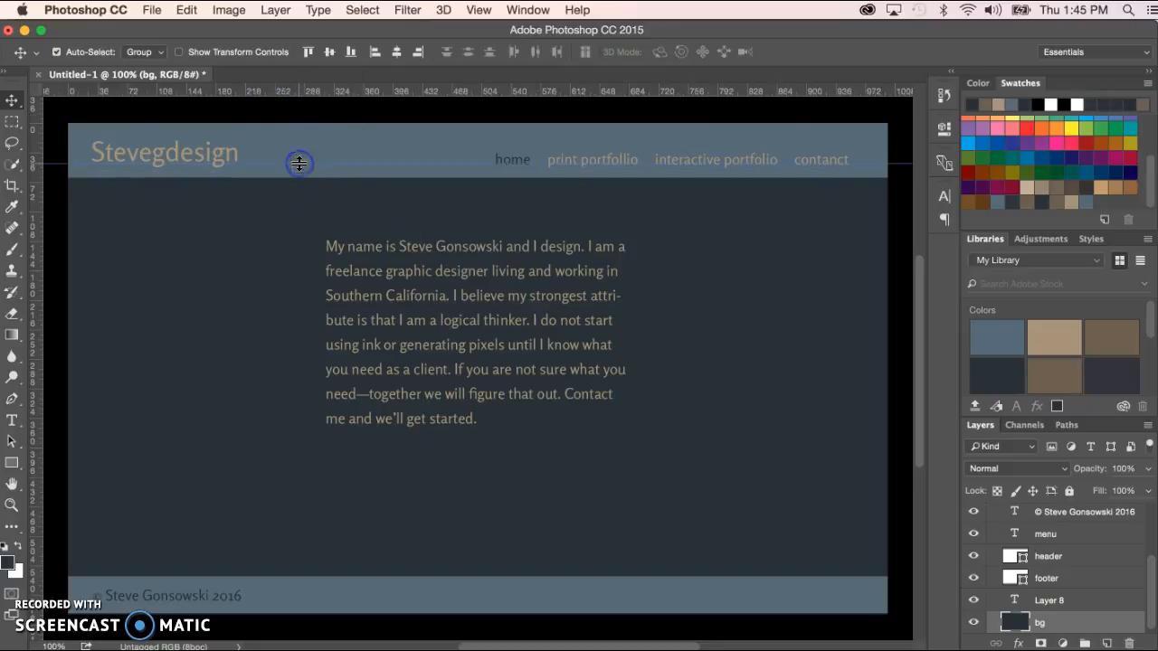
pyautogui.click(38, 264)
pyautogui.moveTo(38, 264); pyautogui.dragTo(92, 260)
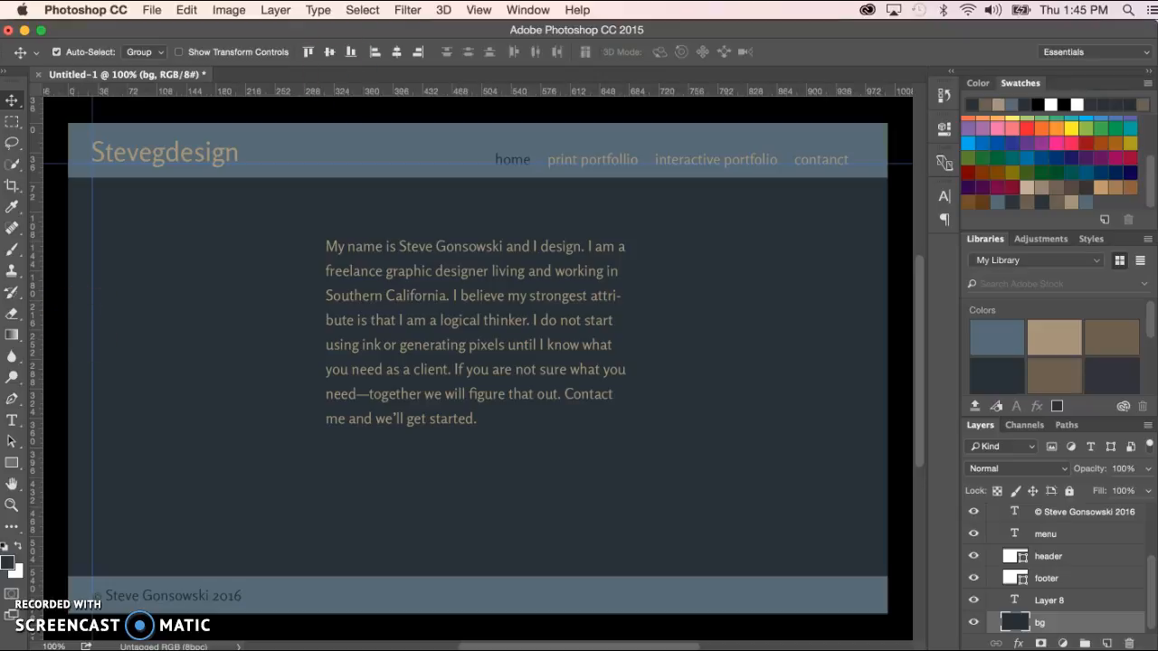
pyautogui.click(481, 10)
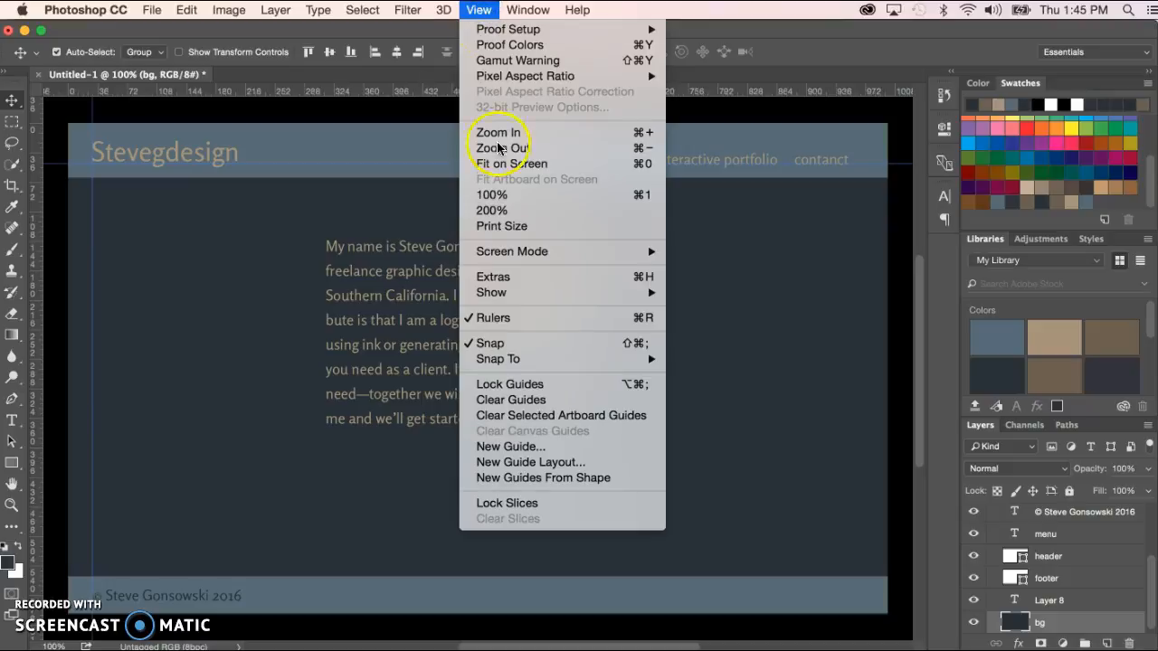
pyautogui.click(518, 401)
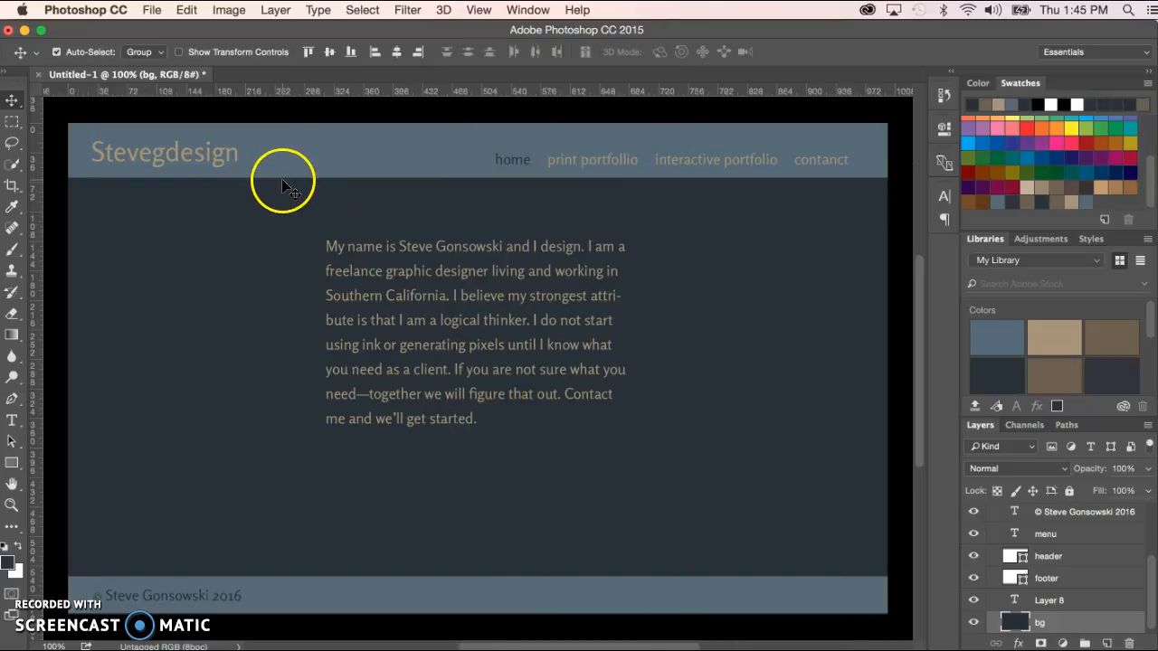
# Step: Create a new guide layout with 12 columns and a 20 pt gutter for the selected artboards
pyautogui.click(479, 11)
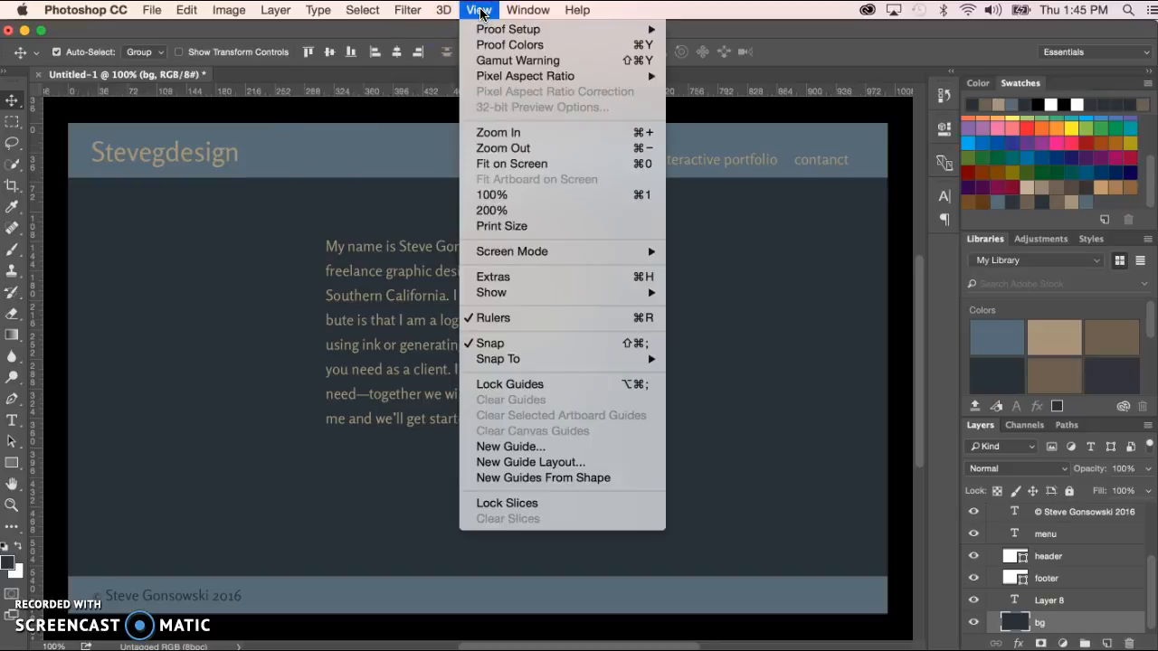
pyautogui.click(504, 463)
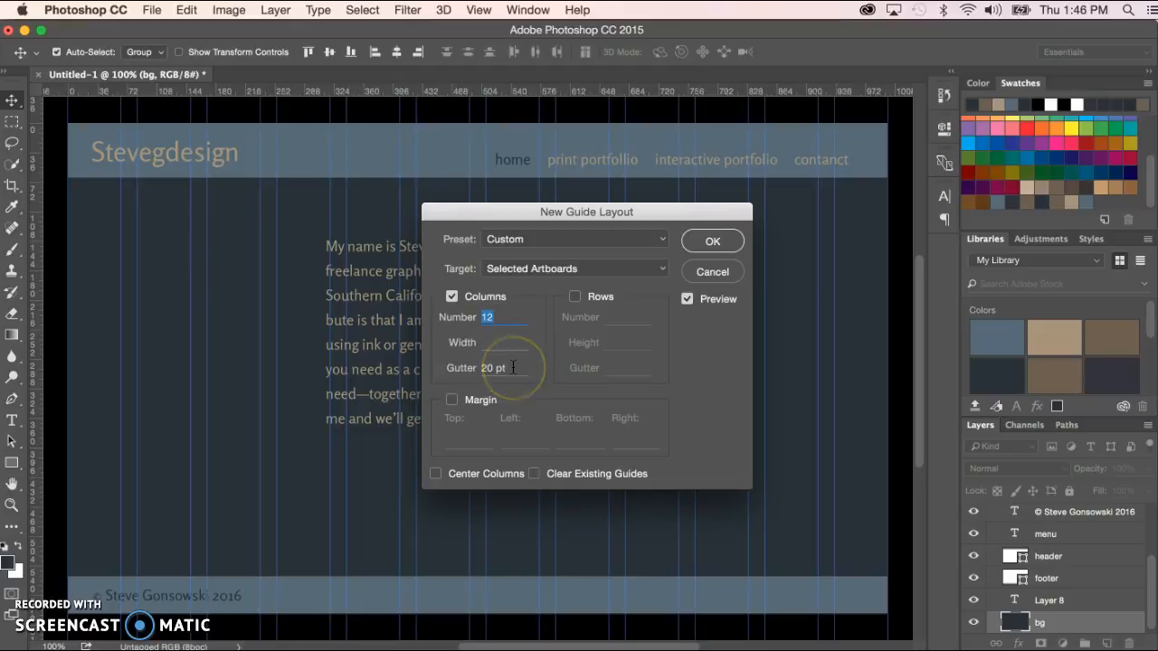
pyautogui.click(713, 241)
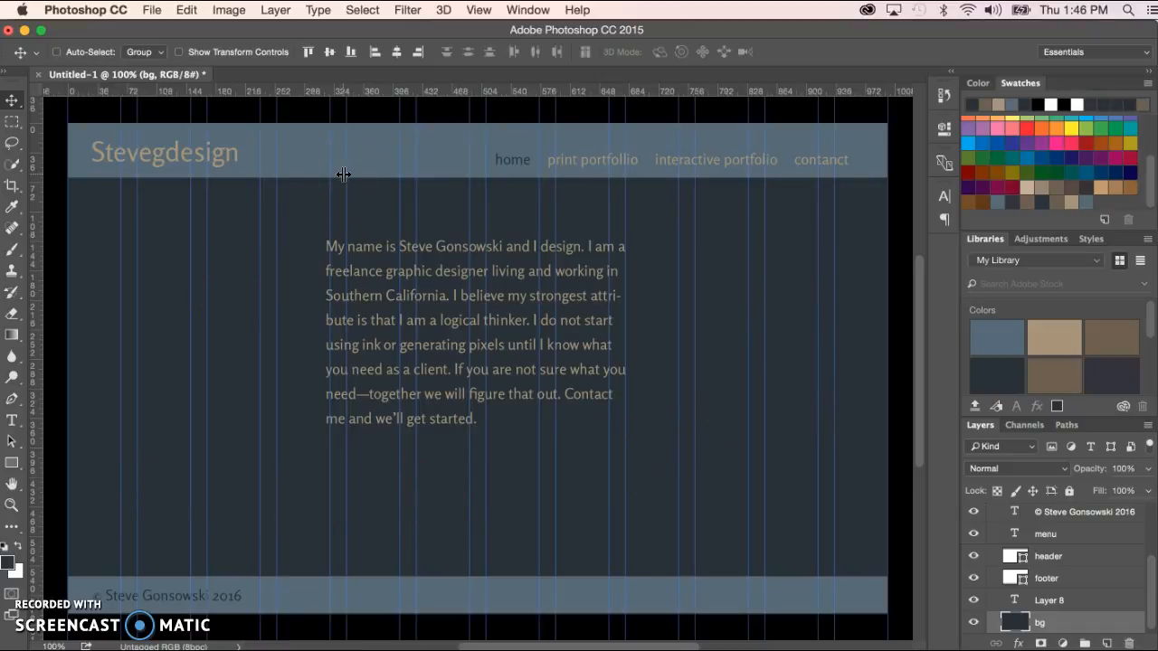
# Step: Toggle the column guides' visibility several times, leaving them hidden
pyautogui.press('super+semicolon')
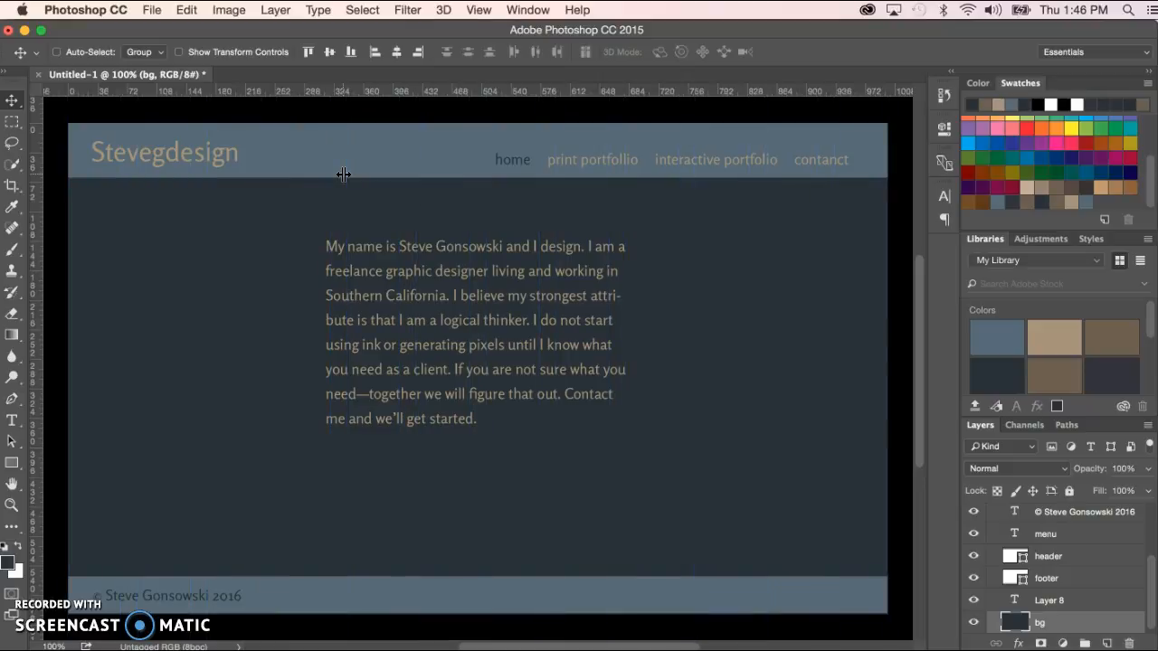
pyautogui.press('super+semicolon')
pyautogui.press('super+semicolon')
pyautogui.press('super+semicolon')
pyautogui.press('super+semicolon')
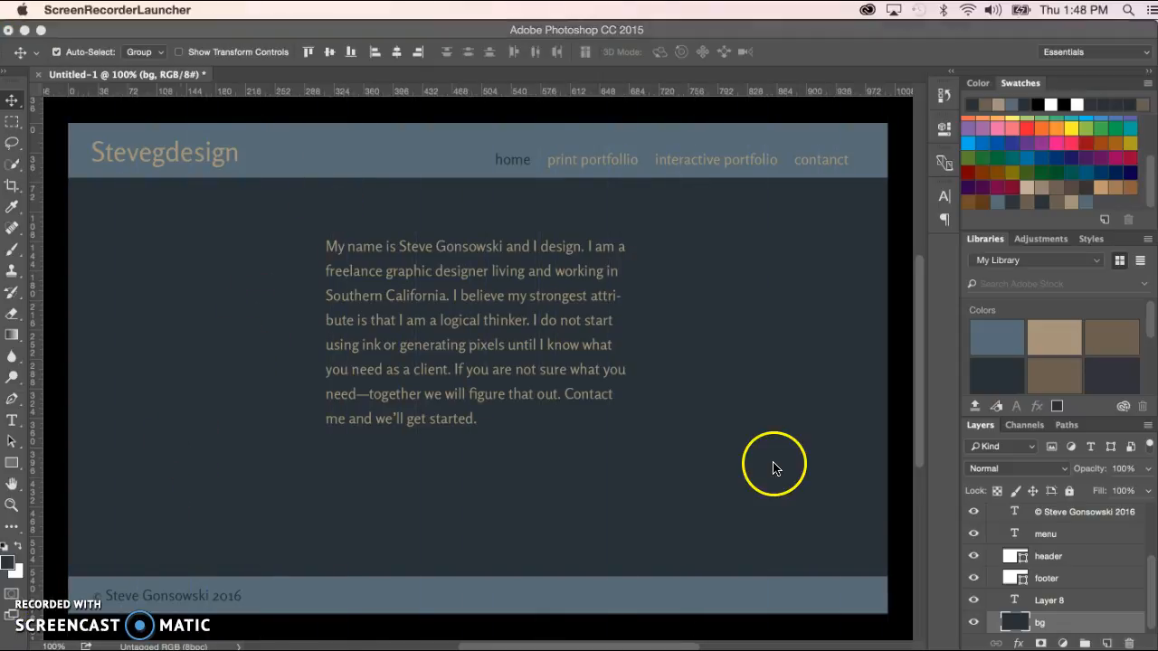
# Step: Collapse the Home Page artboard in the layer list and delete the stray text layer "Layer 11"
pyautogui.click(1145, 608)
pyautogui.moveTo(1150, 553); pyautogui.dragTo(1152, 514)
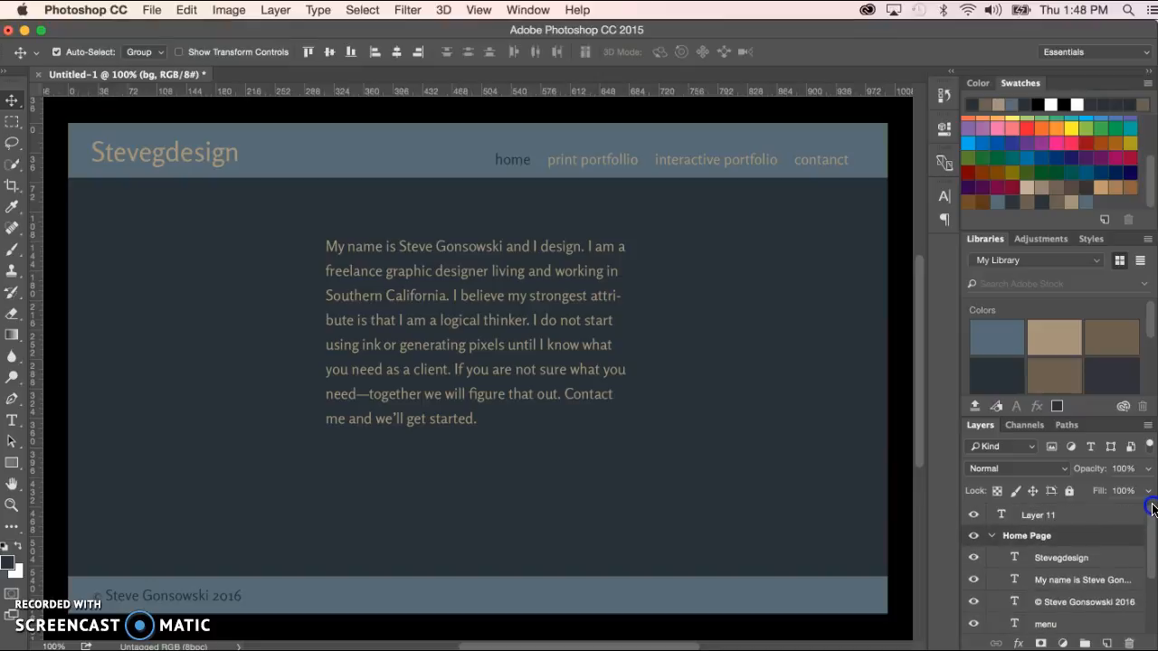
pyautogui.click(990, 537)
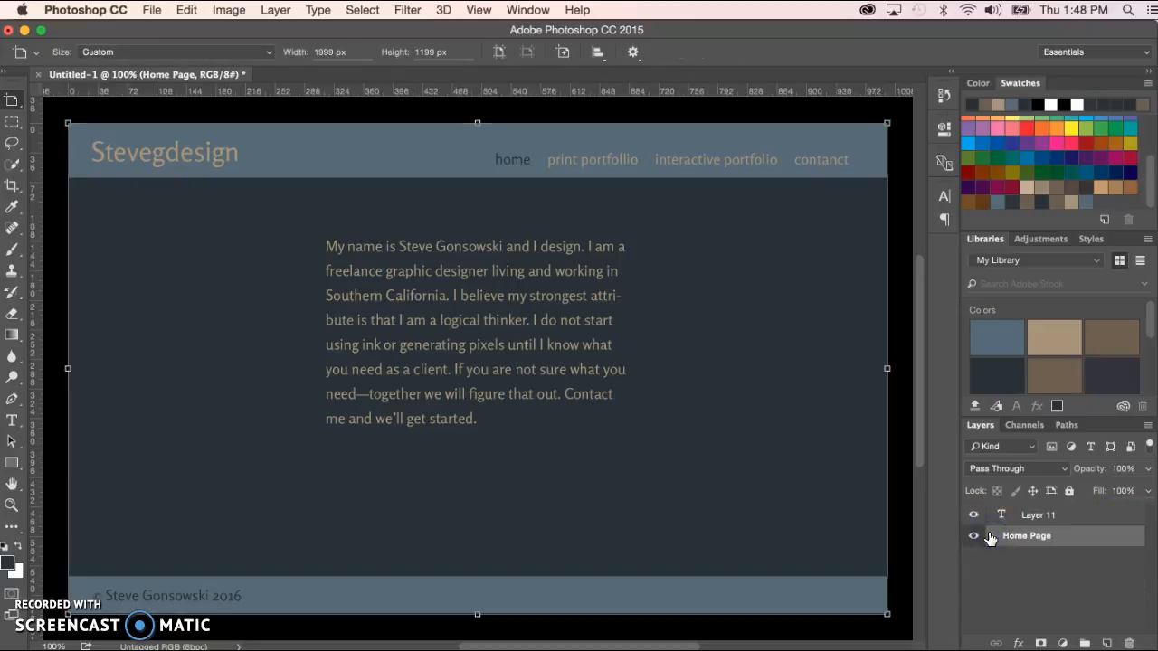
pyautogui.click(1038, 515)
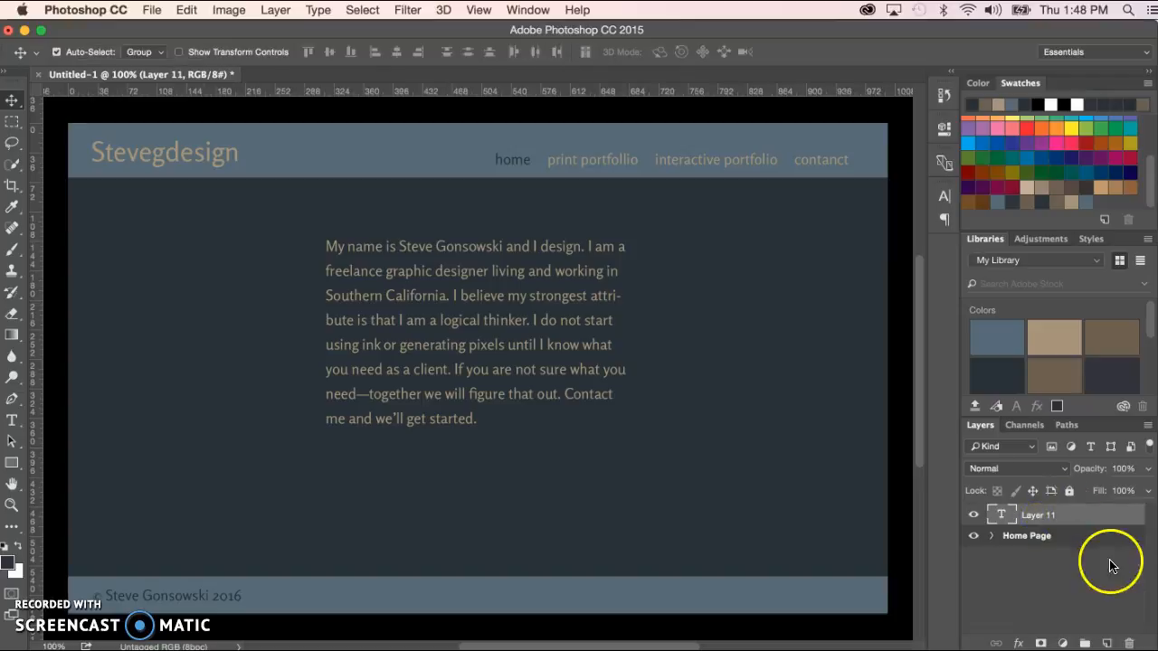
pyautogui.click(1129, 643)
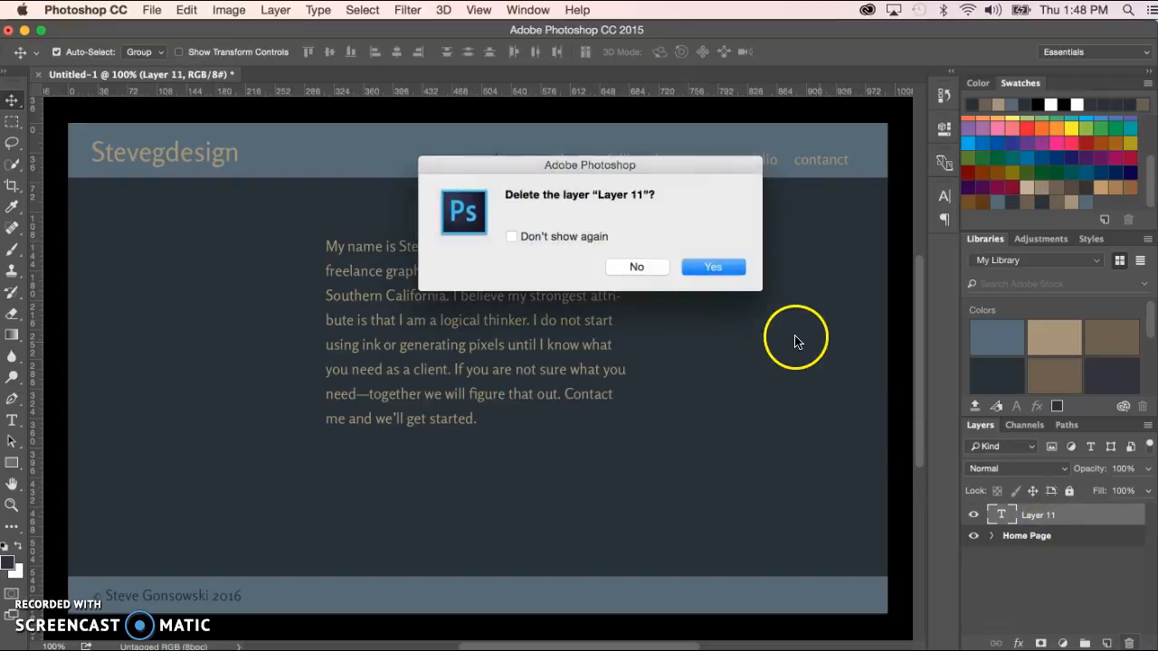
pyautogui.click(726, 270)
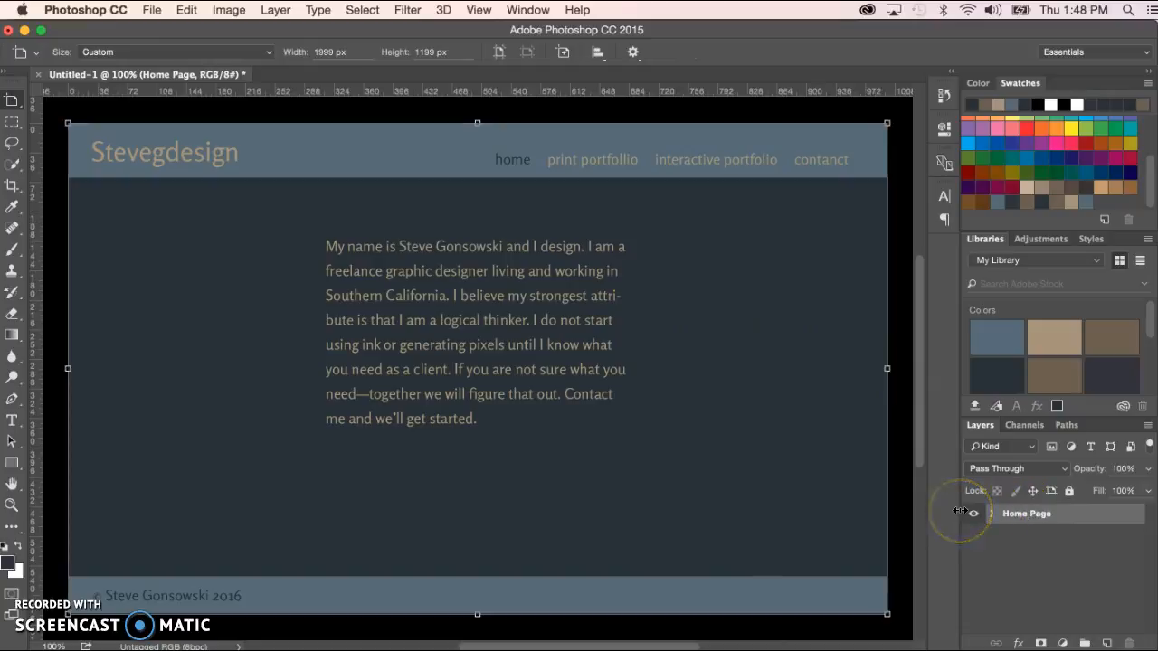
pyautogui.press('super+minus')
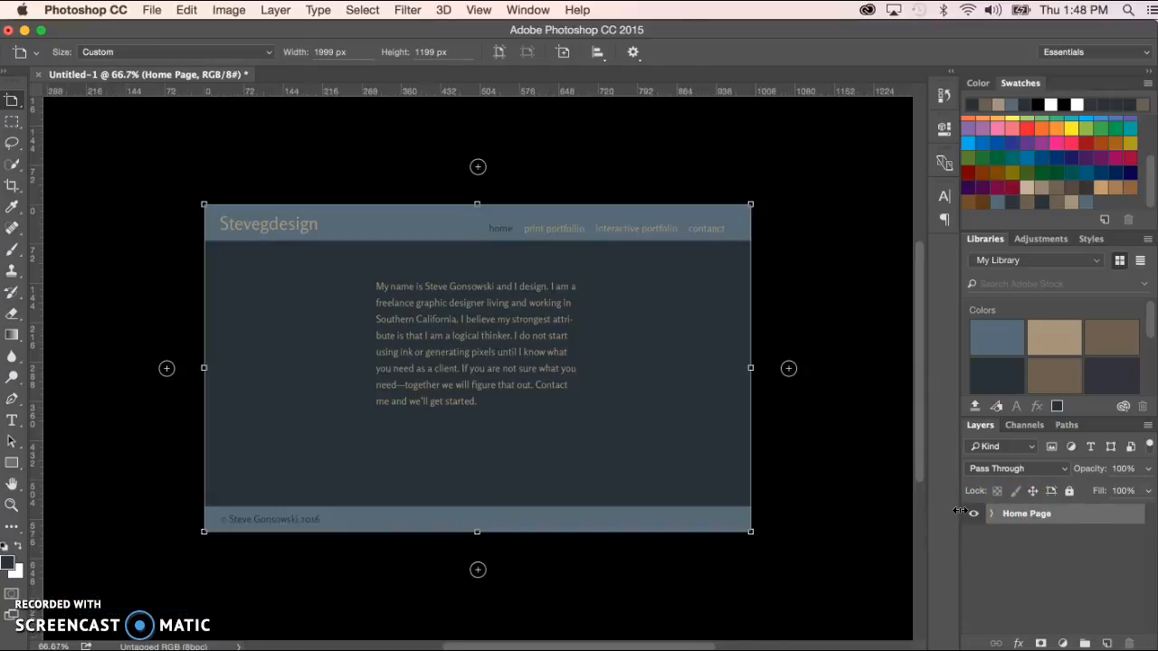
pyautogui.press('super+minus')
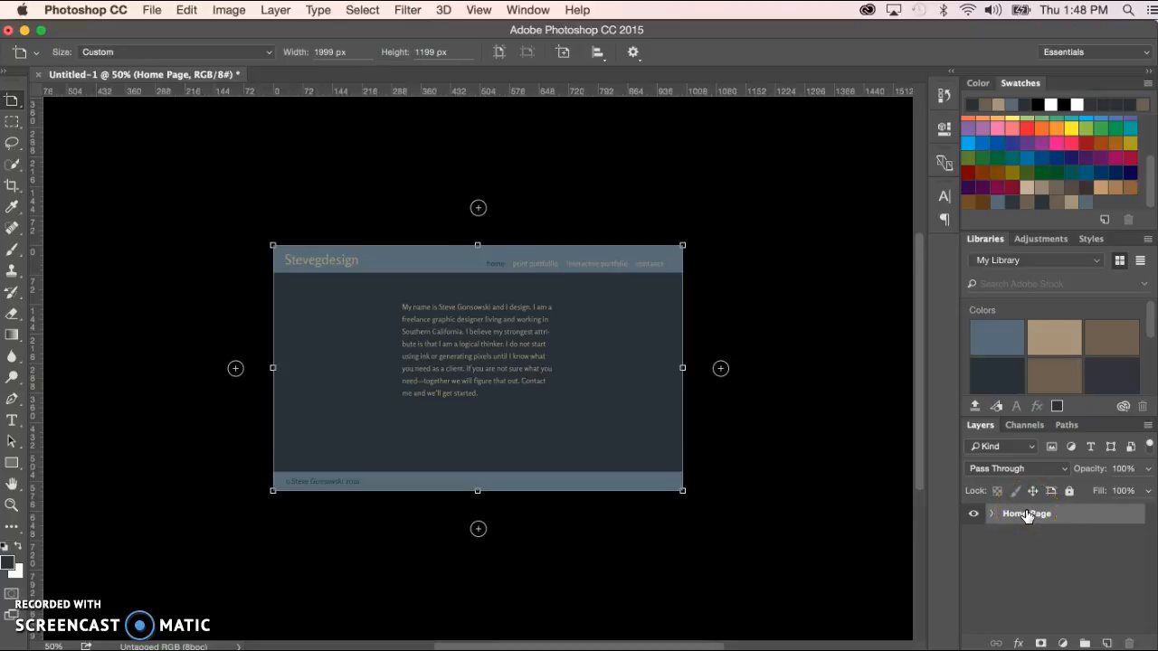
# Step: Add an empty artboard of the same size to the right of the Home Page artboard with the Artboard tool
pyautogui.moveTo(1027, 514); pyautogui.dragTo(12, 104)
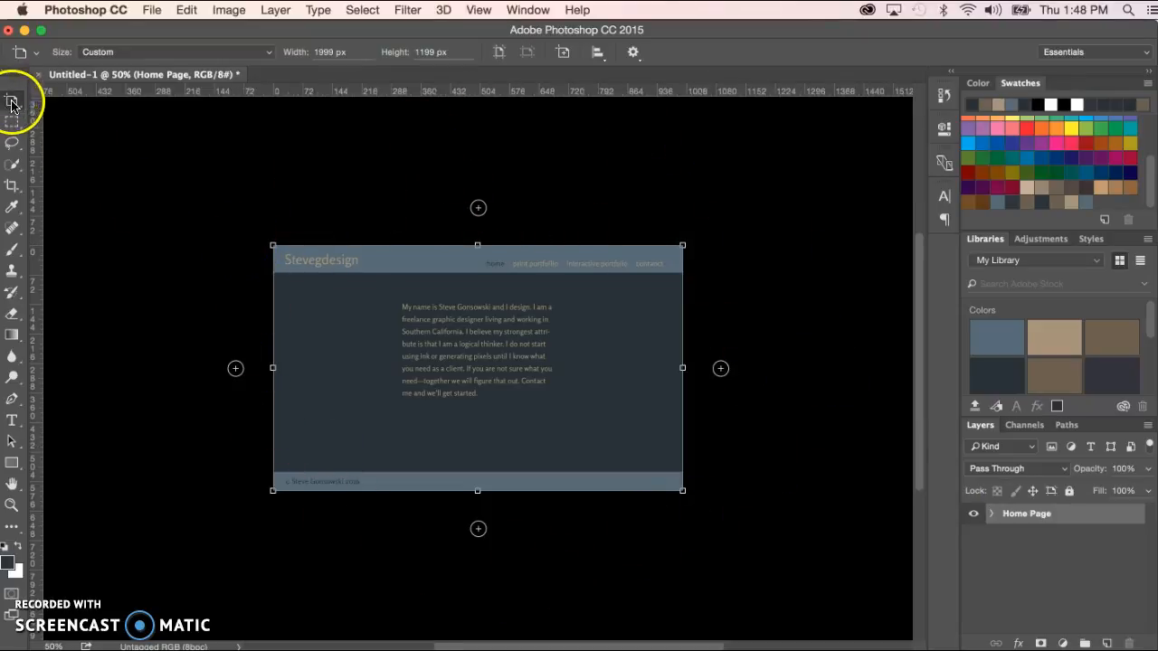
pyautogui.click(12, 102)
pyautogui.click(39, 117)
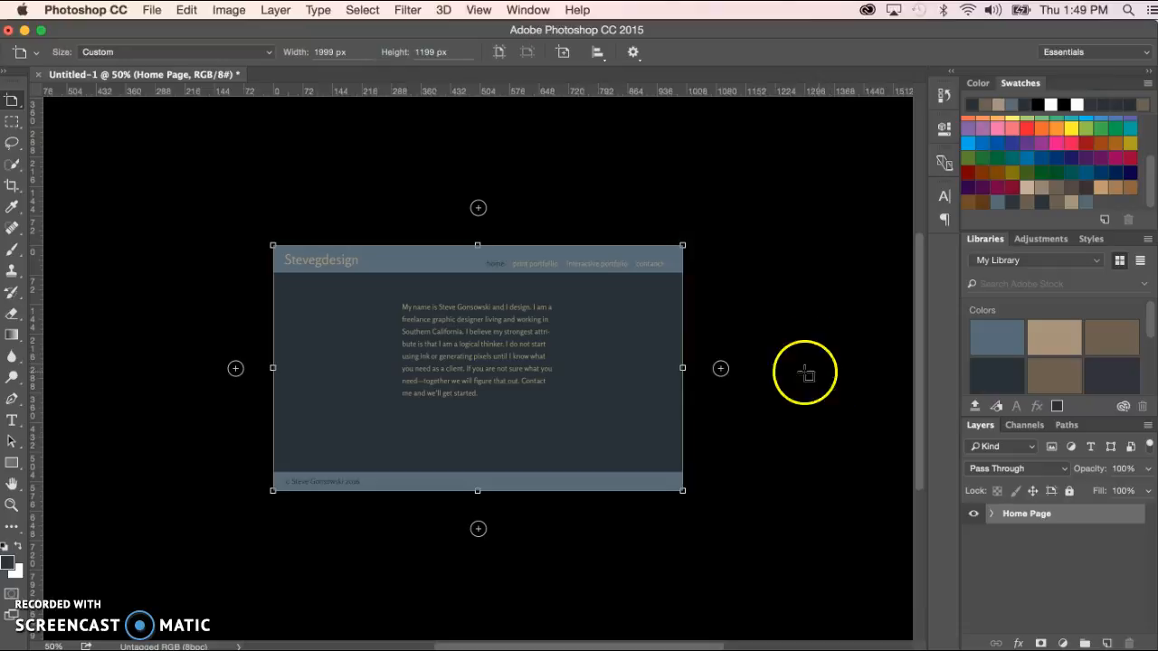
pyautogui.click(720, 368)
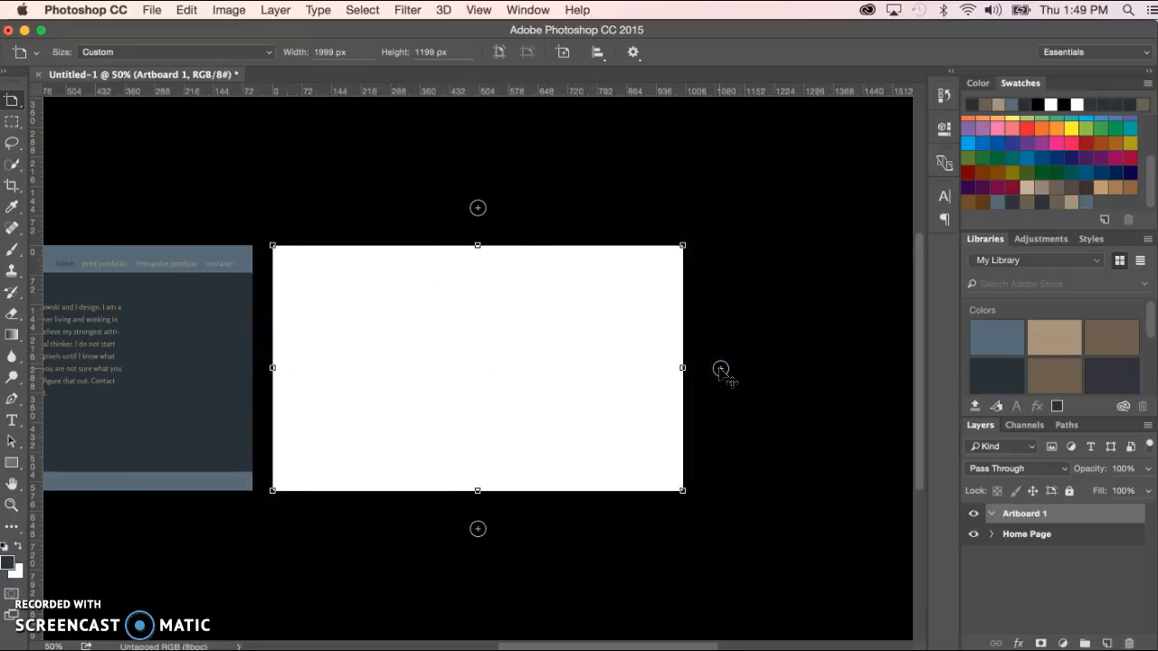
pyautogui.hscroll(-5, 723, 374)
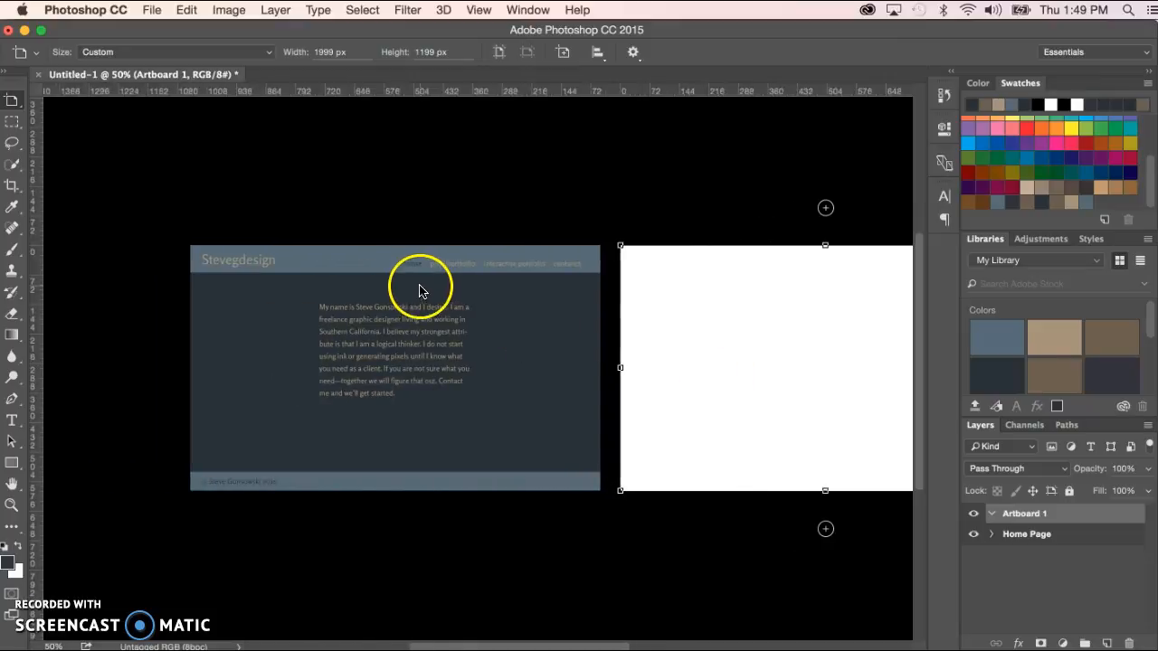
# Step: Select the Home Page artboard and add an empty artboard directly above it
pyautogui.press('v')
pyautogui.click(436, 294)
pyautogui.click(658, 371)
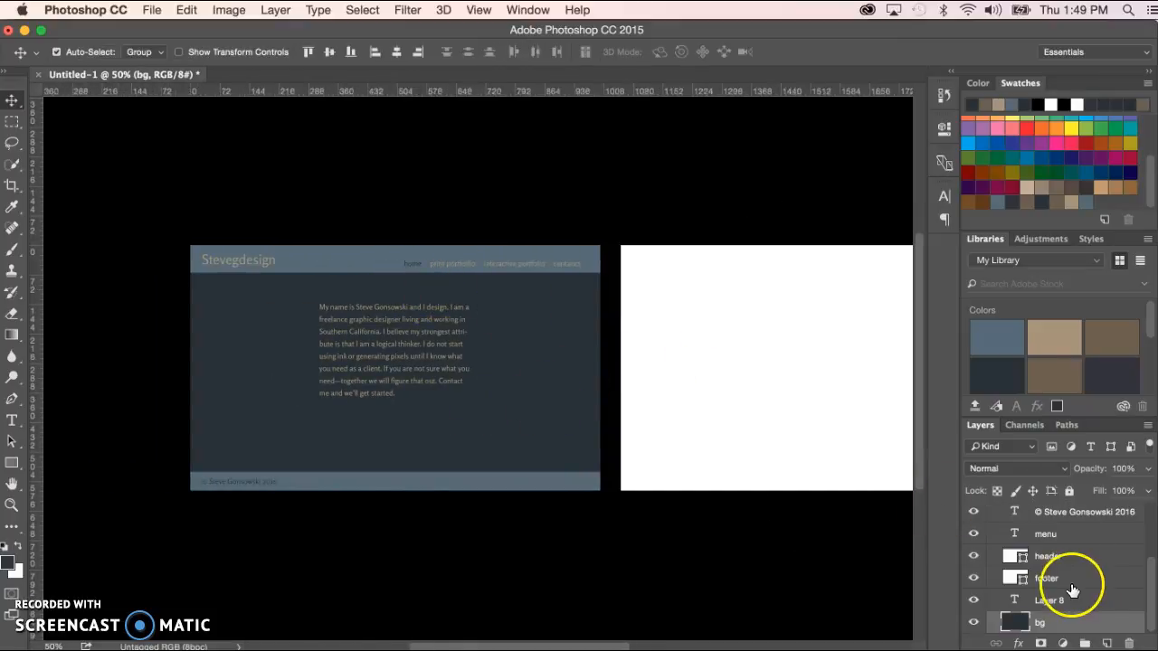
pyautogui.moveTo(1151, 578); pyautogui.dragTo(1147, 508)
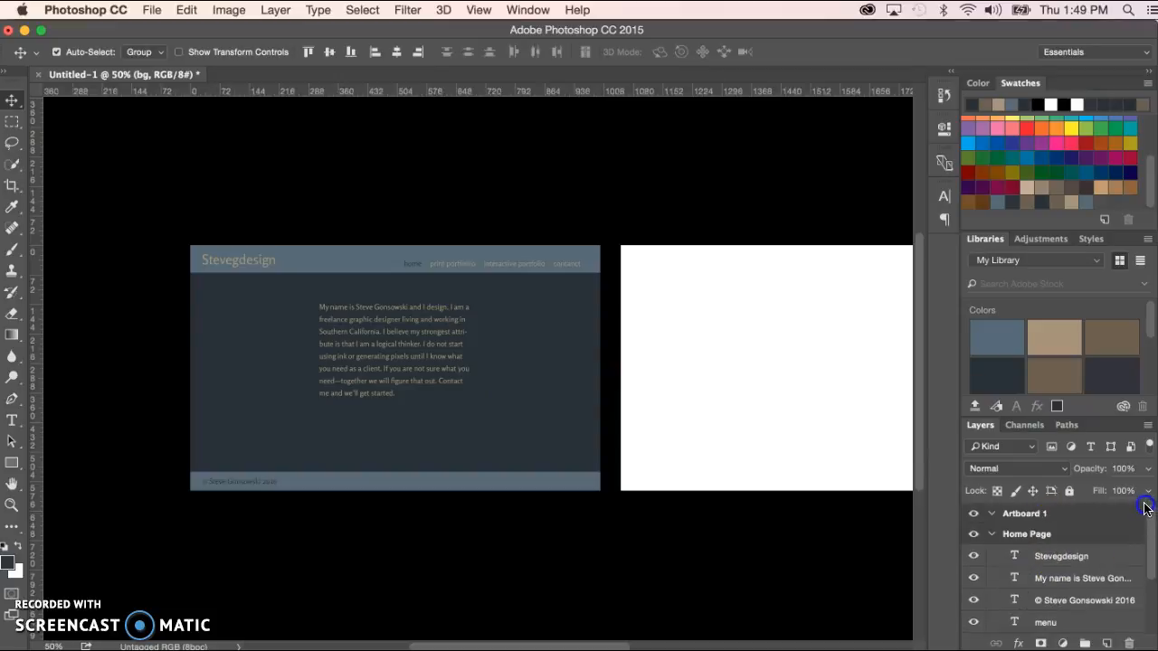
pyautogui.click(1015, 515)
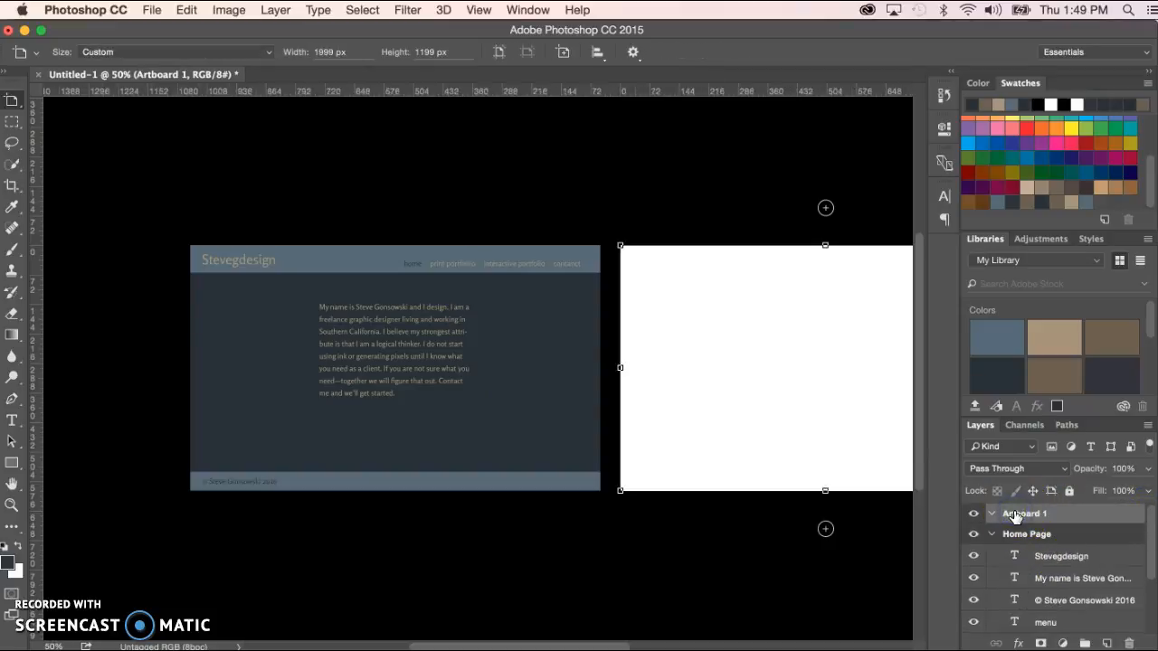
pyautogui.click(1018, 533)
pyautogui.click(469, 256)
pyautogui.click(395, 208)
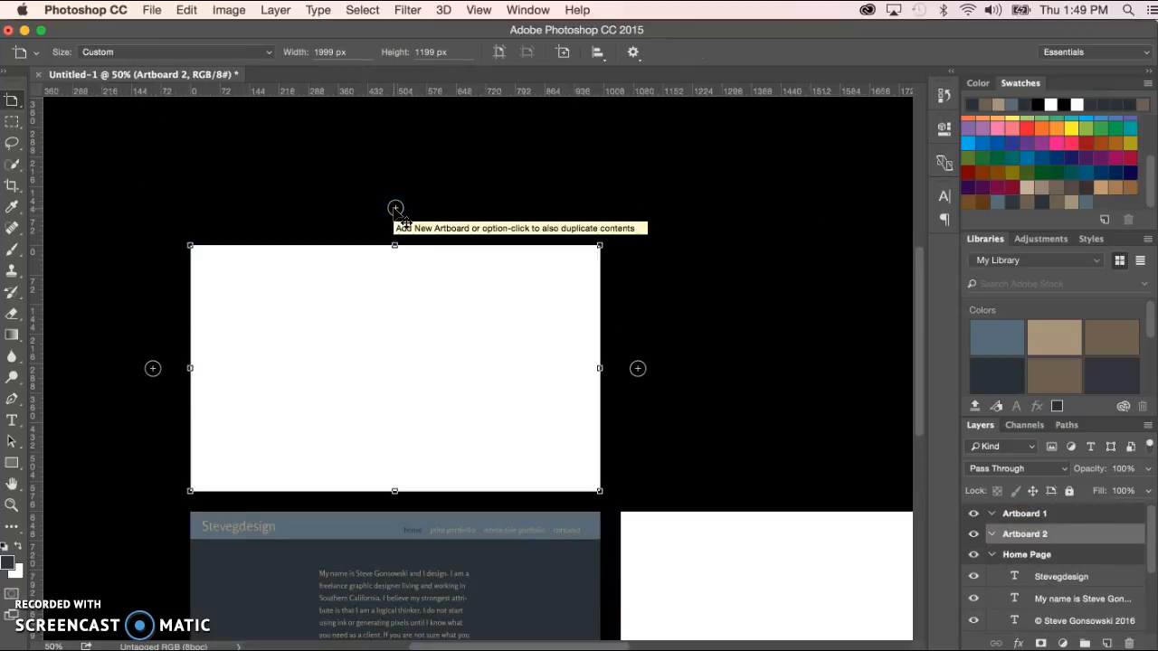
# Step: Undo the addition of both empty artboards
pyautogui.press('super+z')
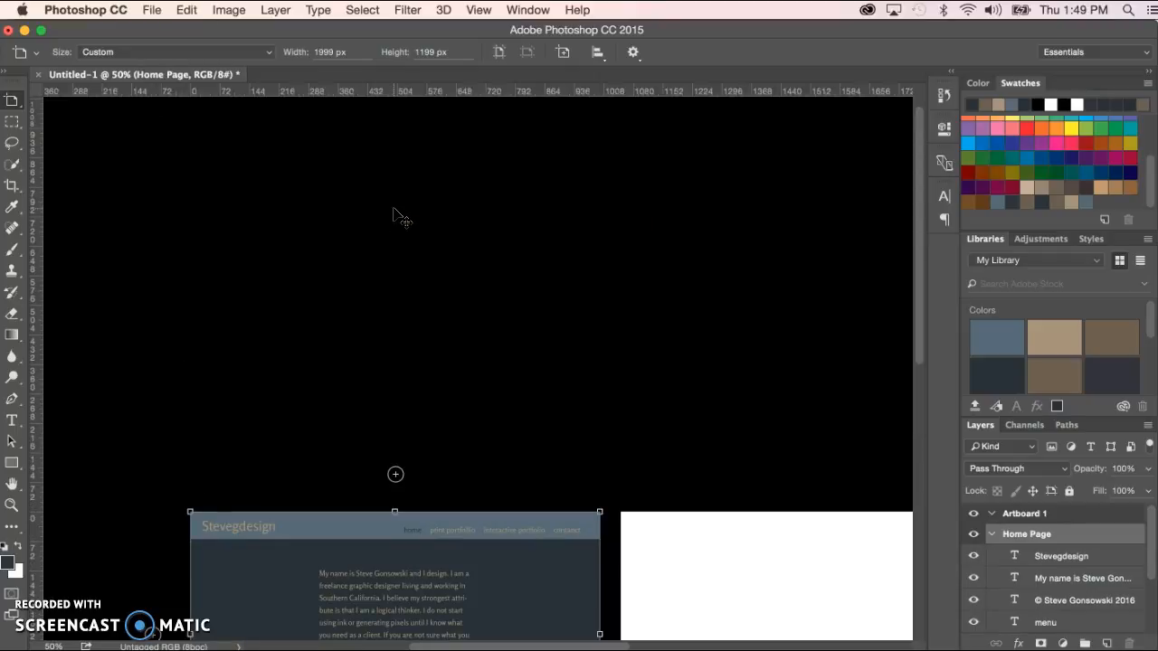
pyautogui.press('alt+super+z')
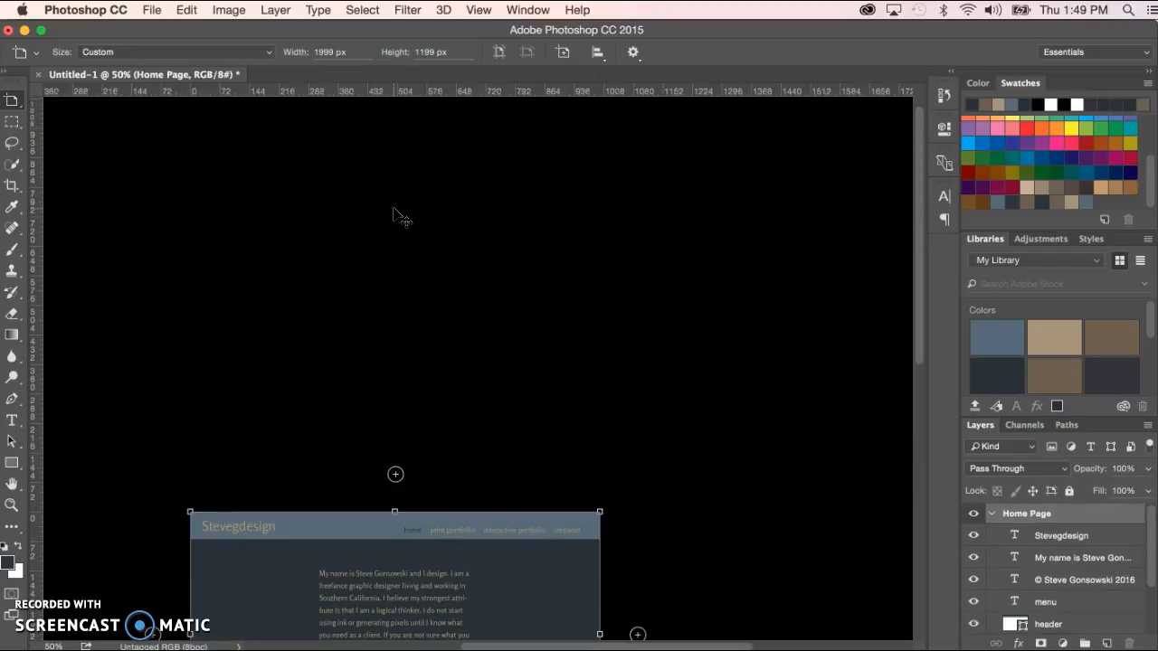
pyautogui.scroll(-5, 486, 310)
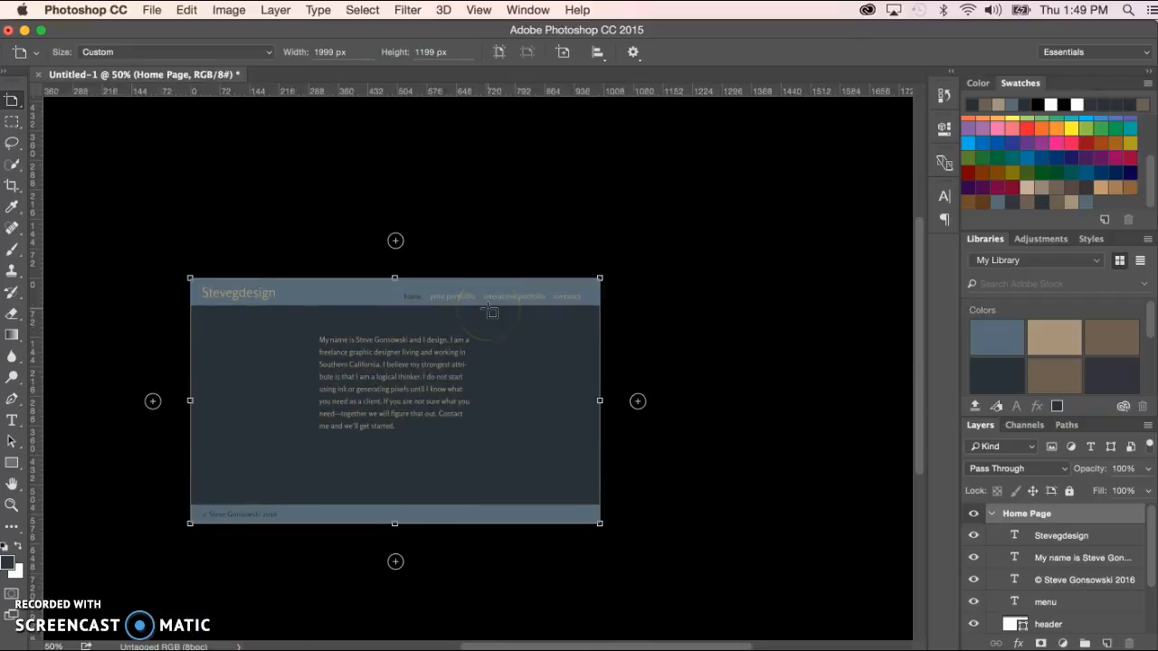
pyautogui.click(385, 335)
# Step: Duplicate the Home Page artboard with all its contents to the right of the original
pyautogui.hscroll(2, 385, 335)
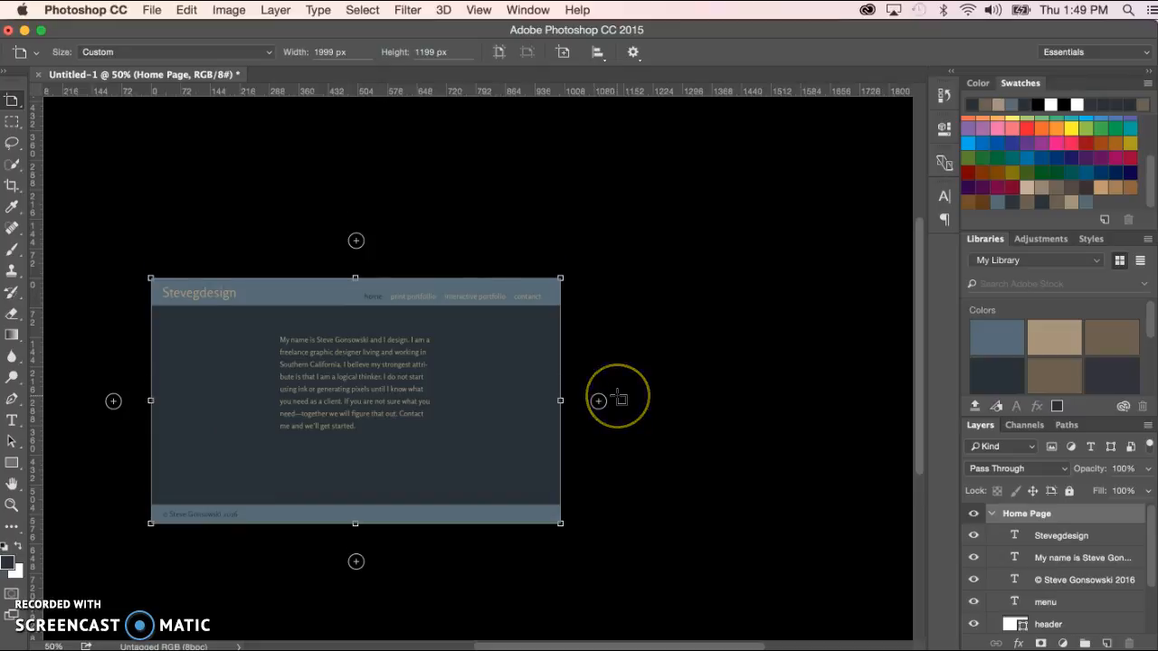
pyautogui.hscroll(3, 618, 398)
pyautogui.scroll(-1, 618, 398)
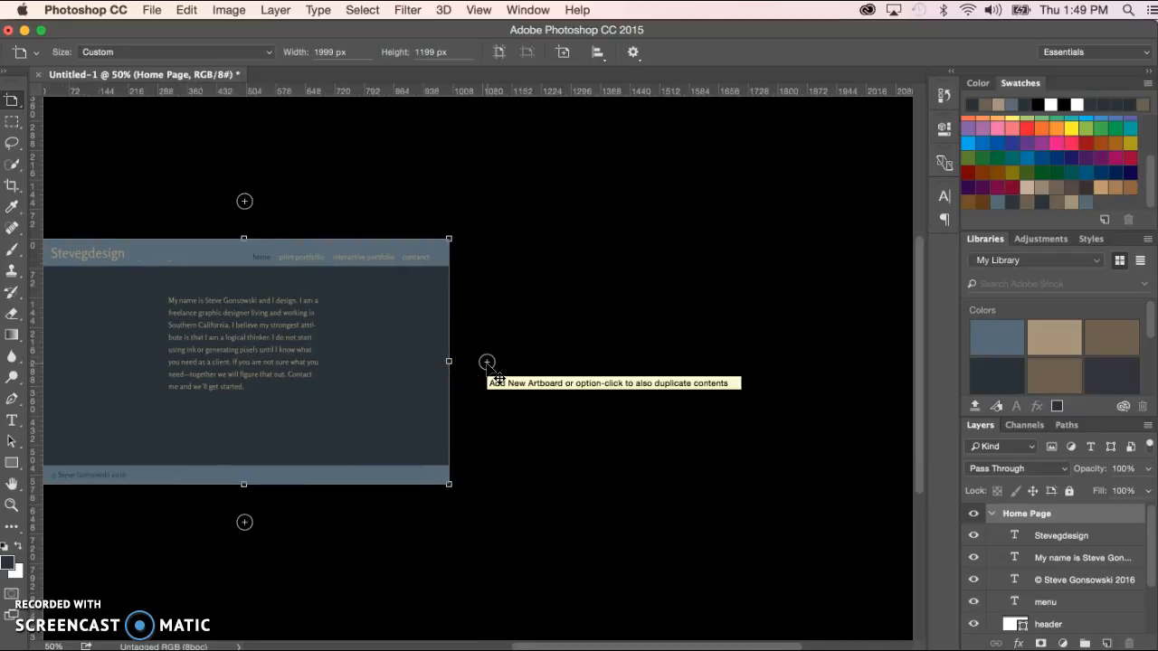
pyautogui.keyDown('alt'); pyautogui.click(486, 363); pyautogui.keyUp('alt')
pyautogui.click(262, 426)
pyautogui.hscroll(-3, 264, 430)
pyautogui.hscroll(-5, 264, 431)
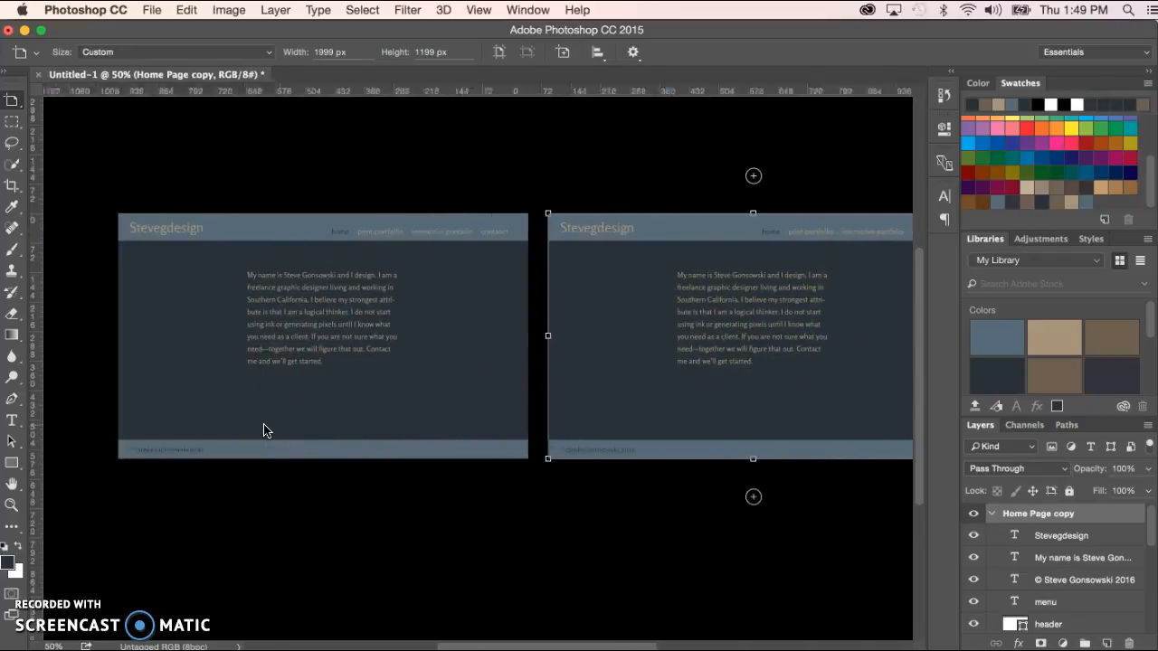
# Step: Rename the duplicated artboard as "Home Page 2" and collapse both artboards in the layer list
pyautogui.moveTo(1151, 532); pyautogui.dragTo(1152, 517)
pyautogui.doubleClick(1047, 514)
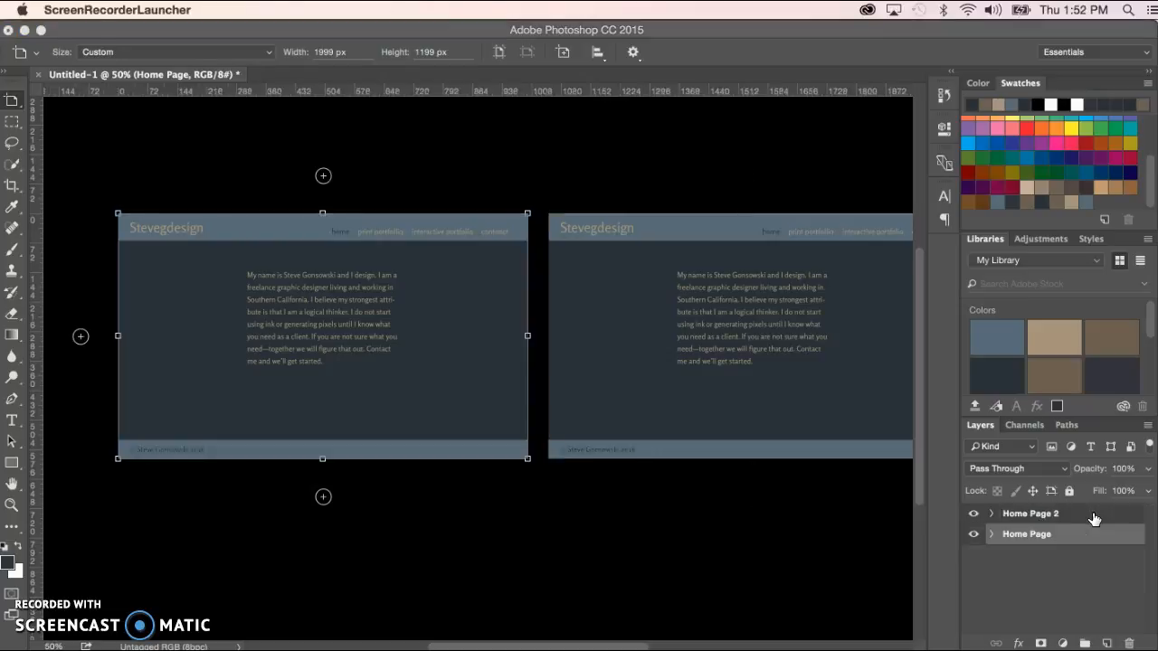
pyautogui.click(1006, 527)
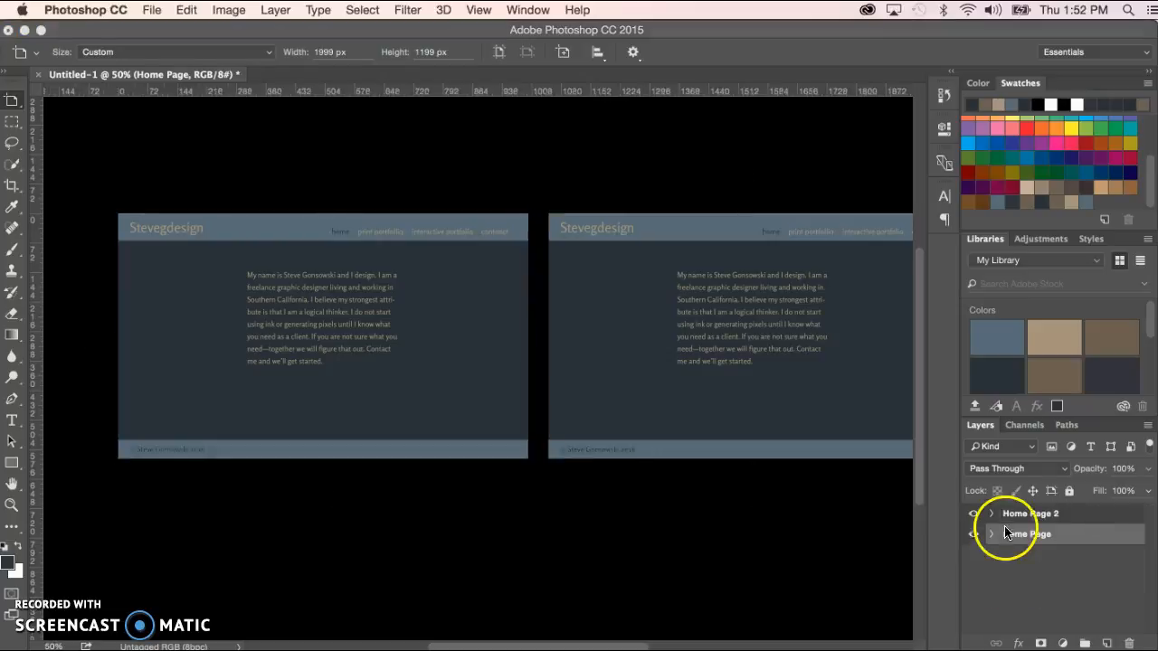
pyautogui.click(1031, 513)
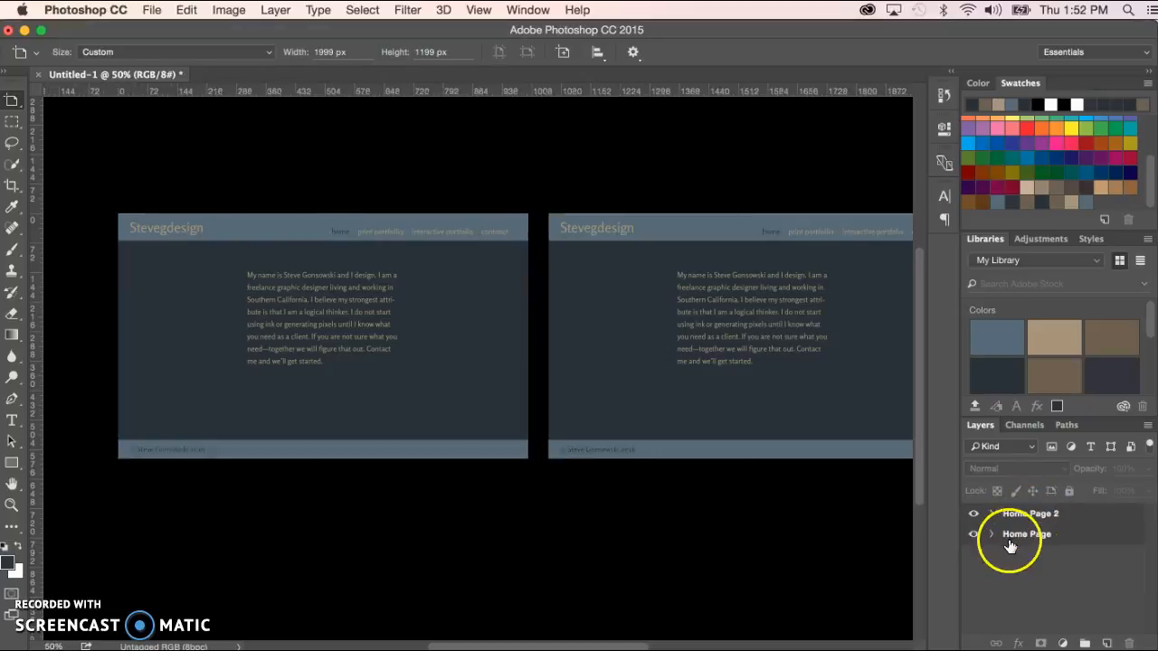